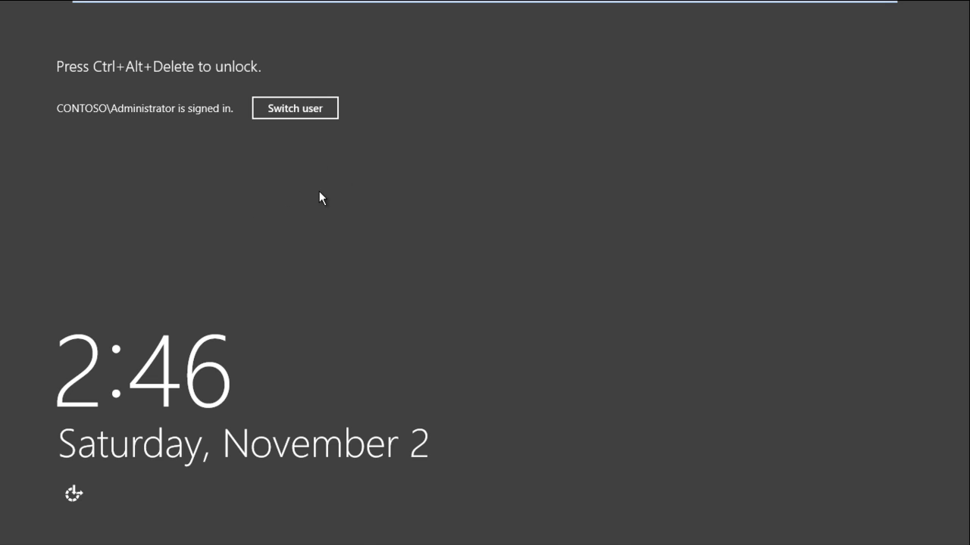
# Sign back in as Administrator and launch the DHCP console from Administrative Tools.
pyautogui.hotkey('ctrl', 'alt', 'Delete')
pyautogui.write('Pa')
pyautogui.press('BackSpace')
pyautogui.press('BackSpace')
pyautogui.write('Pa$$w0r')
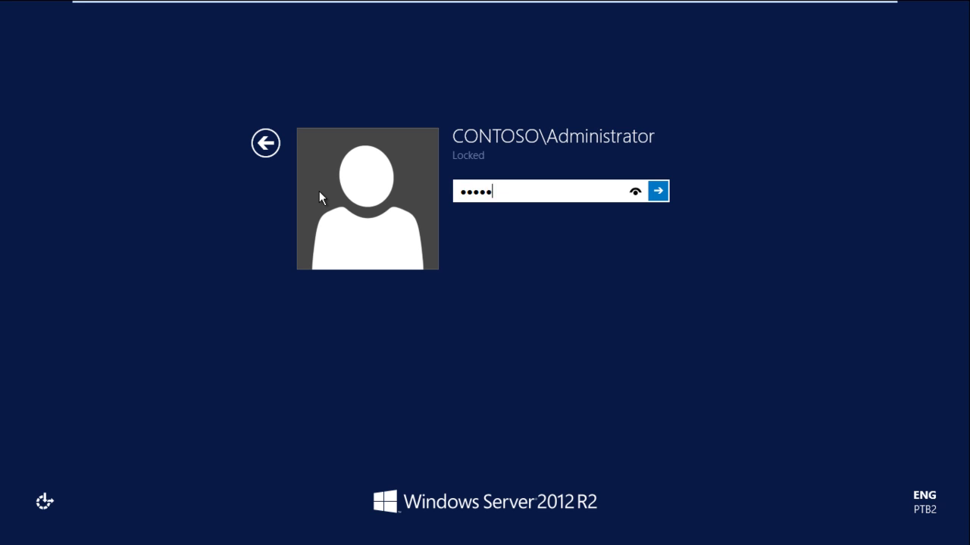
pyautogui.write('d1234')
pyautogui.press('Return')
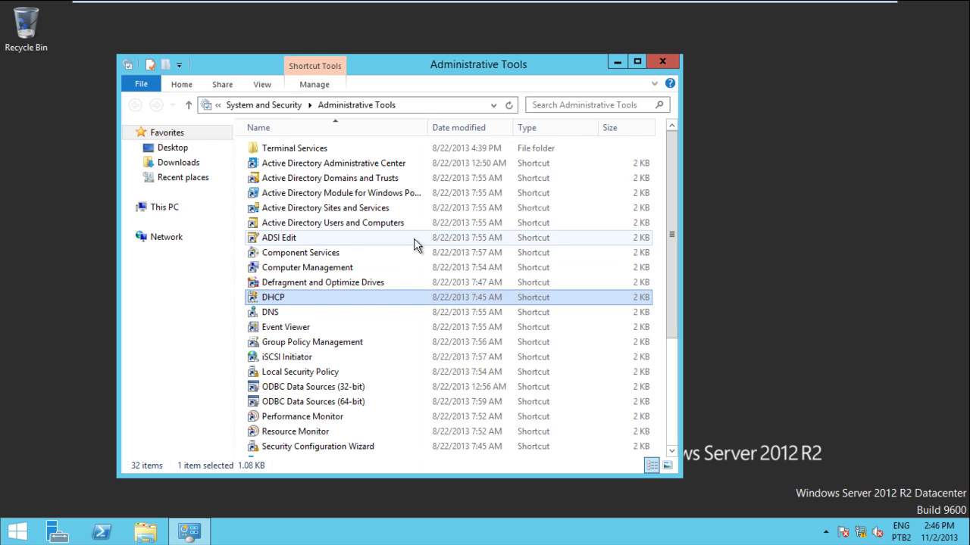
pyautogui.doubleClick(361, 296)
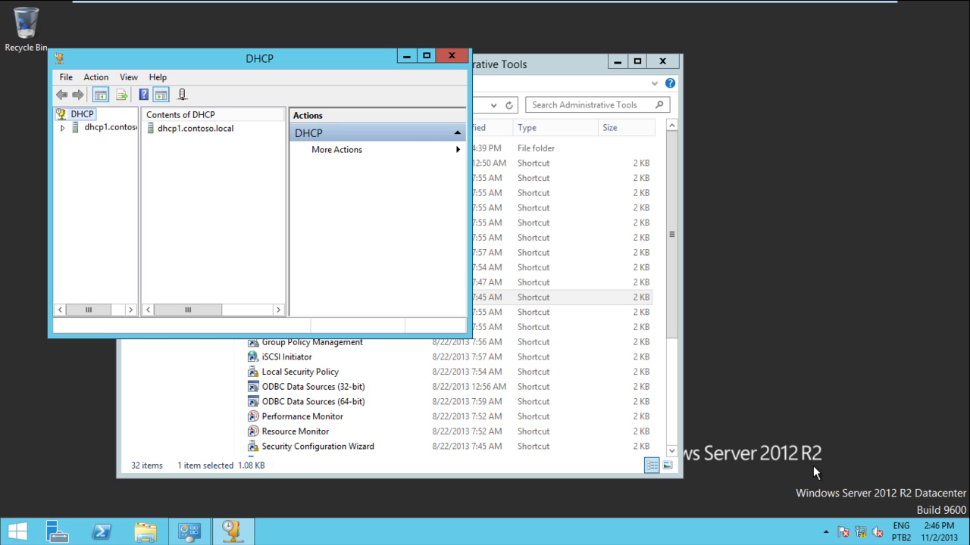
pyautogui.click(616, 64)
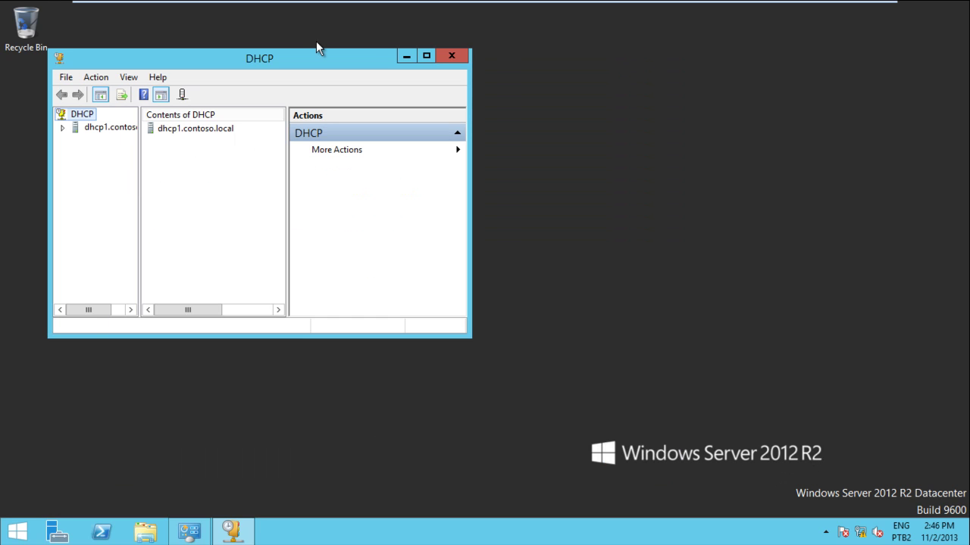
# Maximize the DHCP console, expand dhcp1.contoso.local and IPv4, and start the New Scope Wizard.
pyautogui.click(426, 56)
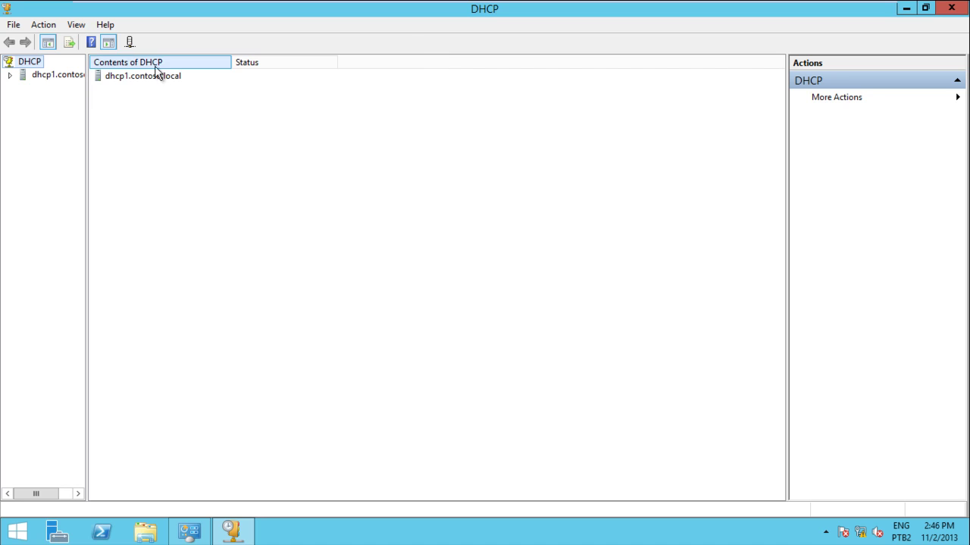
pyautogui.moveTo(88, 100); pyautogui.dragTo(192, 98)
pyautogui.doubleClick(62, 76)
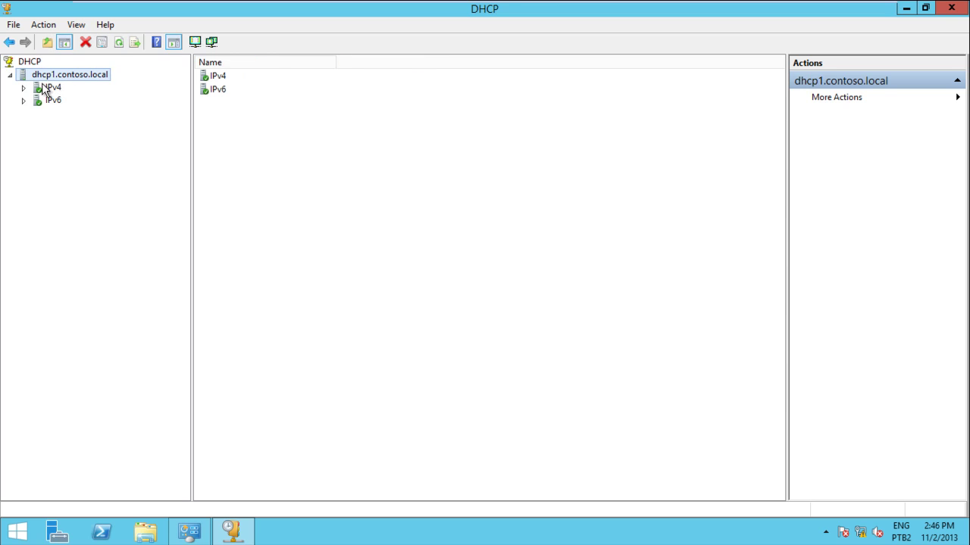
pyautogui.doubleClick(42, 89)
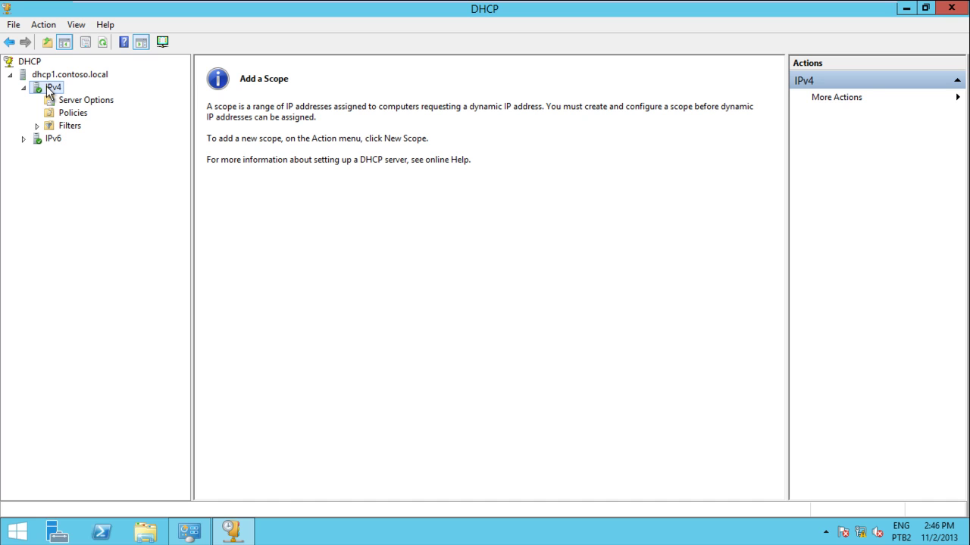
pyautogui.rightClick(49, 90)
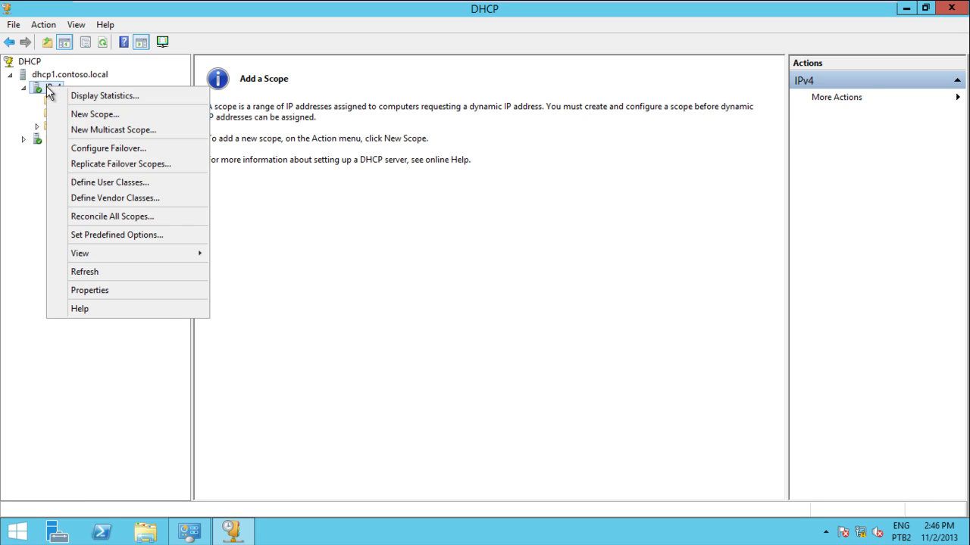
pyautogui.click(77, 114)
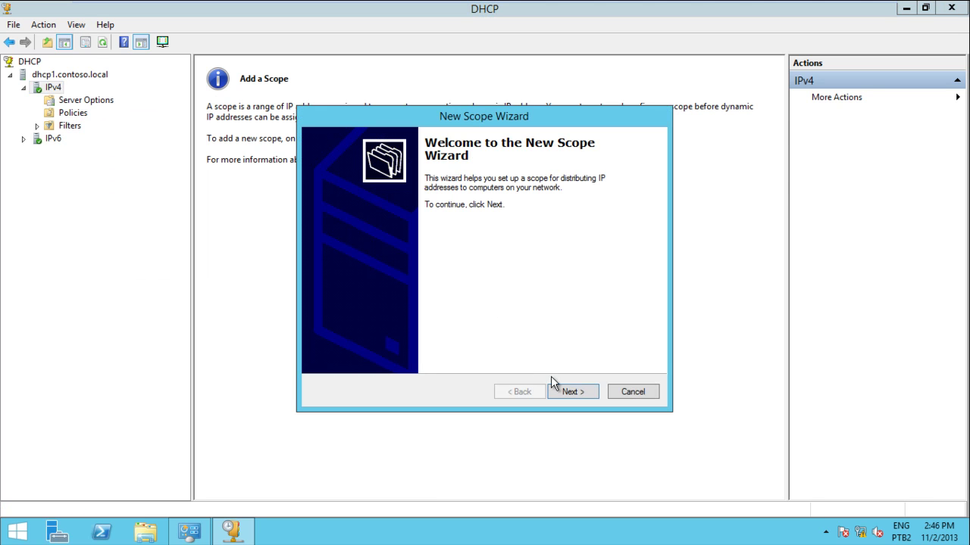
# Name the new scope 'Rede Local'.
pyautogui.click(572, 391)
pyautogui.write('Rede Local')
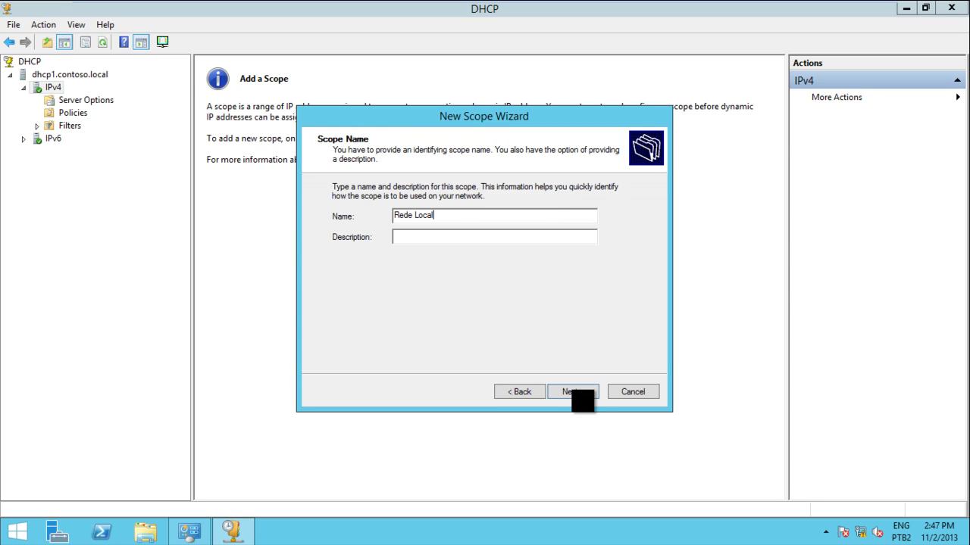
pyautogui.click(573, 394)
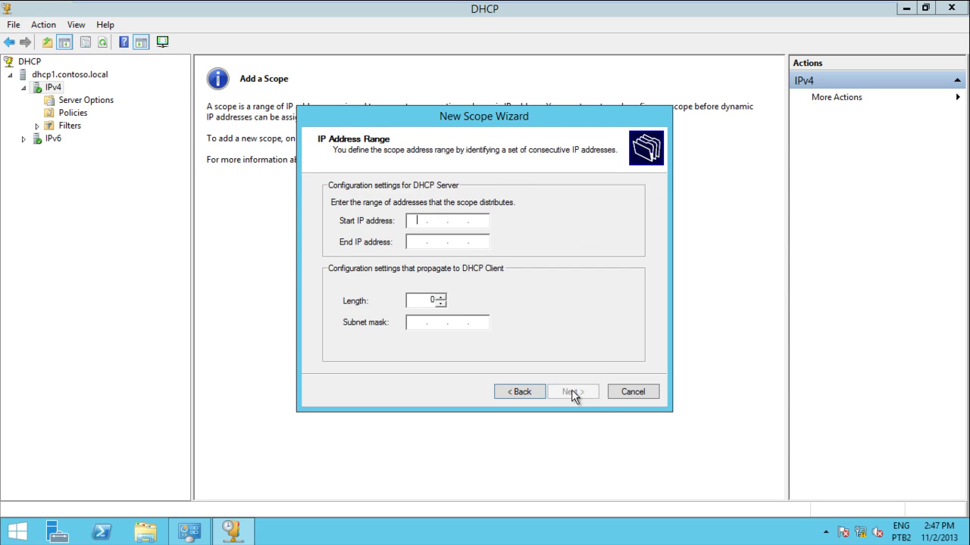
pyautogui.click(519, 392)
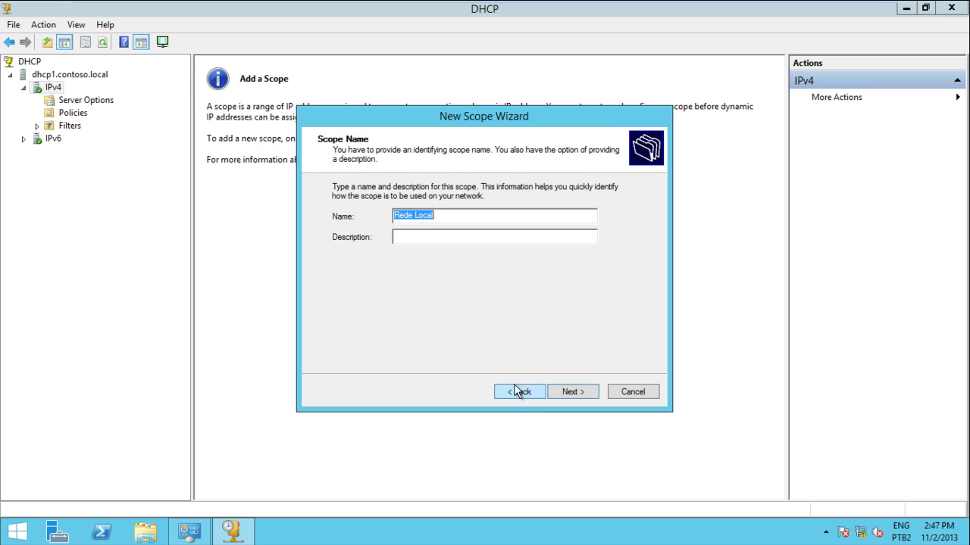
pyautogui.click(451, 236)
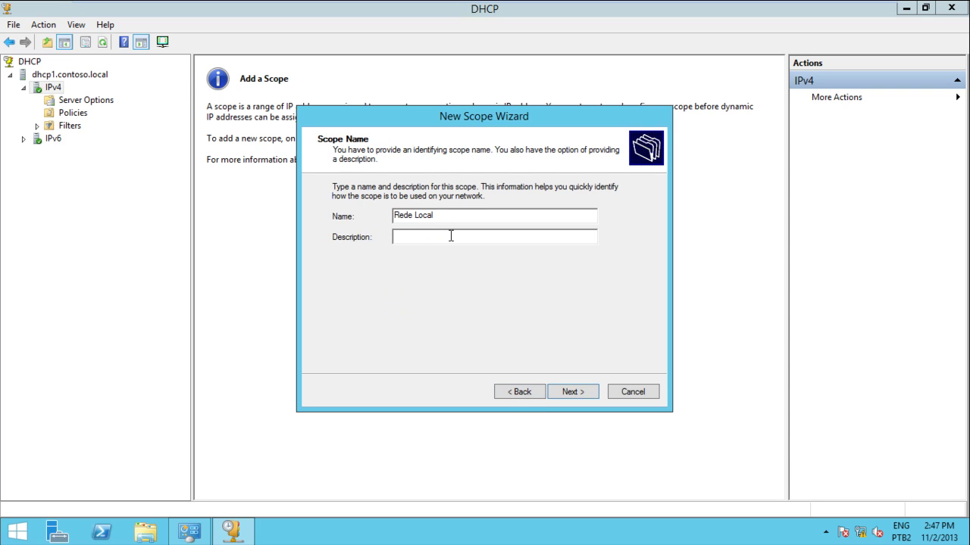
# Give the scope the address range 192.168.10.10 to 192.168.10.50.
pyautogui.click(570, 393)
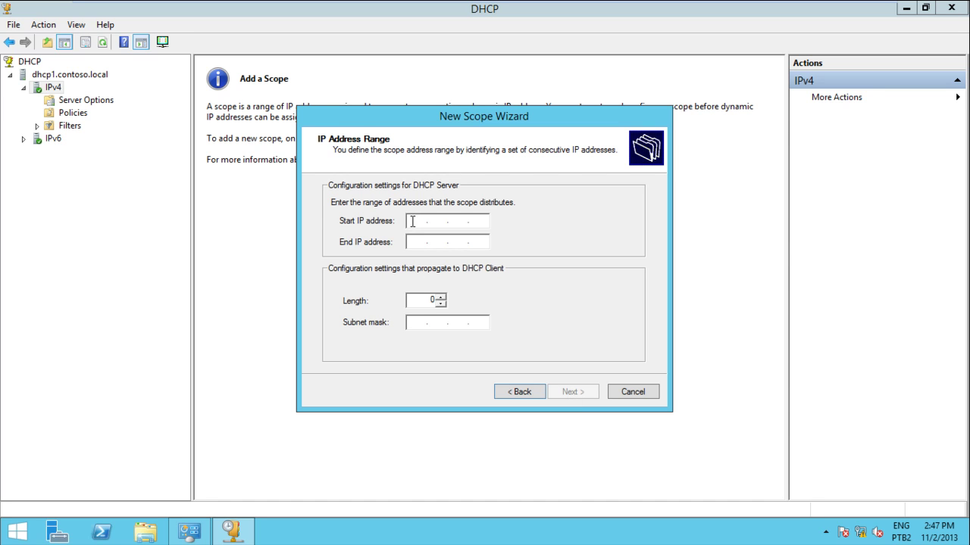
pyautogui.write('192.168.10.10192.1')
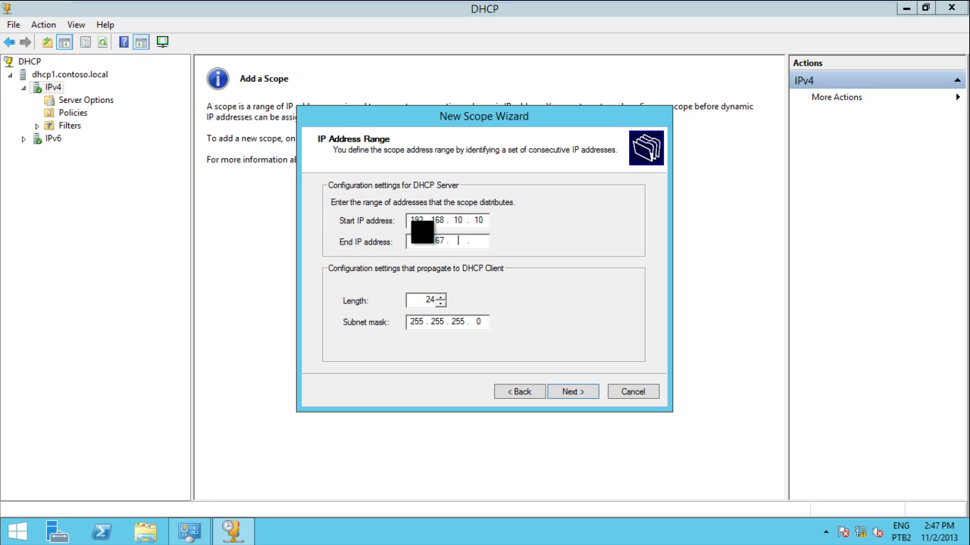
pyautogui.write('68.10.50')
pyautogui.click(571, 390)
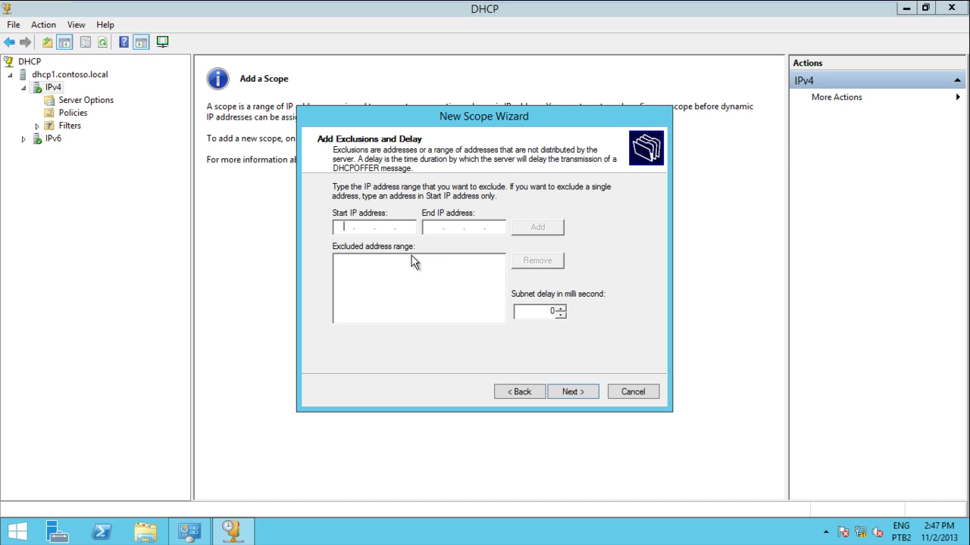
# Skip exclusions and keep the default 8-day lease duration.
pyautogui.click(563, 394)
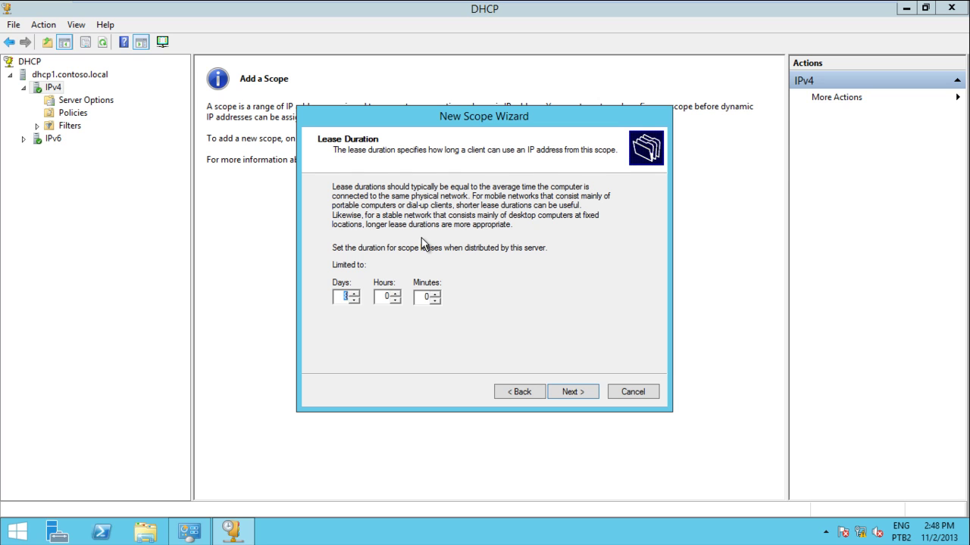
pyautogui.click(568, 392)
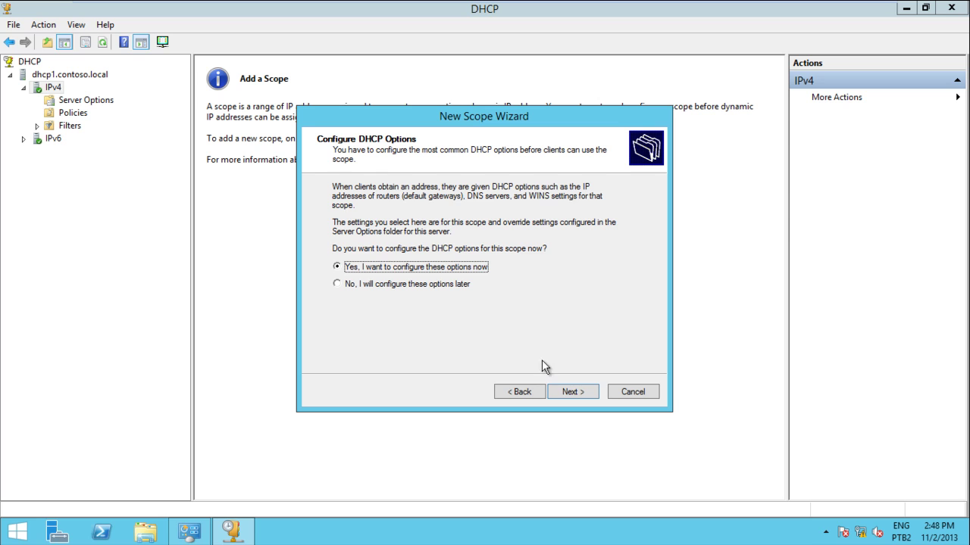
# Add 192.168.10.254 as the scope's router (default gateway).
pyautogui.click(568, 393)
pyautogui.click(354, 218)
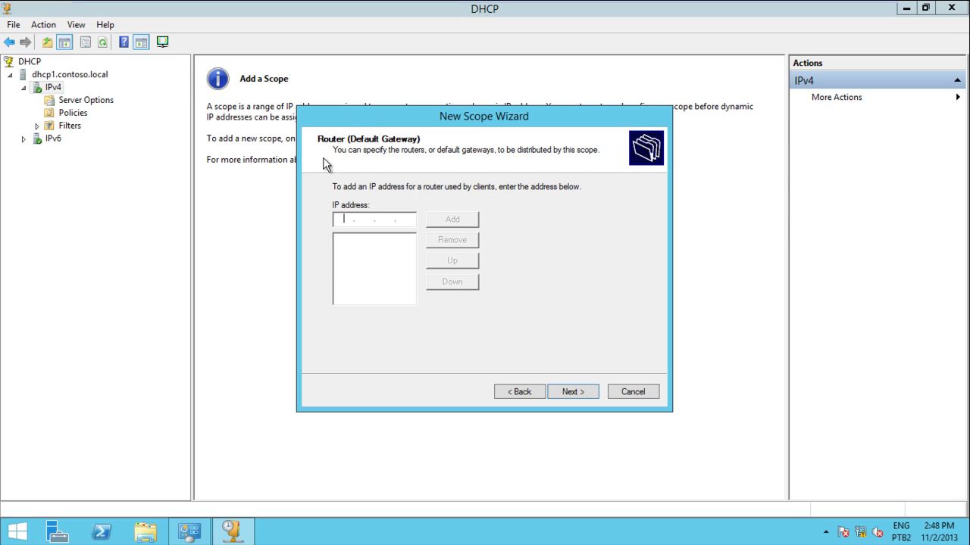
pyautogui.write('1')
pyautogui.write('168')
pyautogui.write('10.254')
pyautogui.click(448, 221)
# Keep DNS server 192.168.10.1 for contoso.local, skip WINS, activate the scope and finish.
pyautogui.click(562, 391)
pyautogui.click(504, 299)
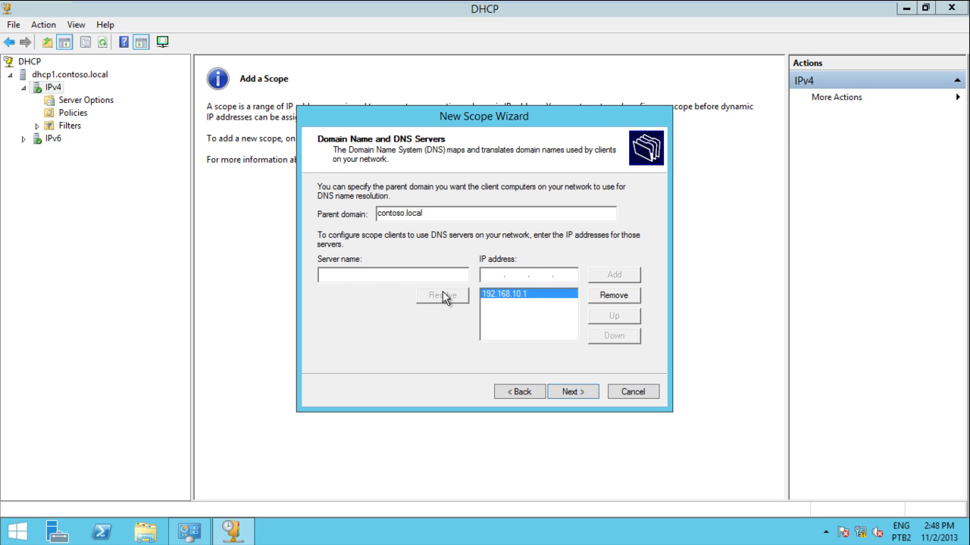
pyautogui.click(568, 391)
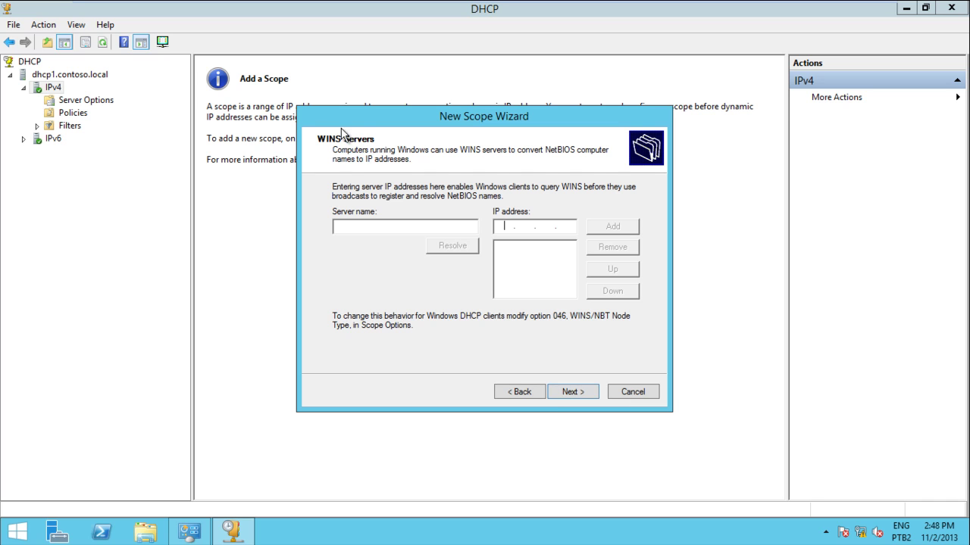
pyautogui.click(574, 392)
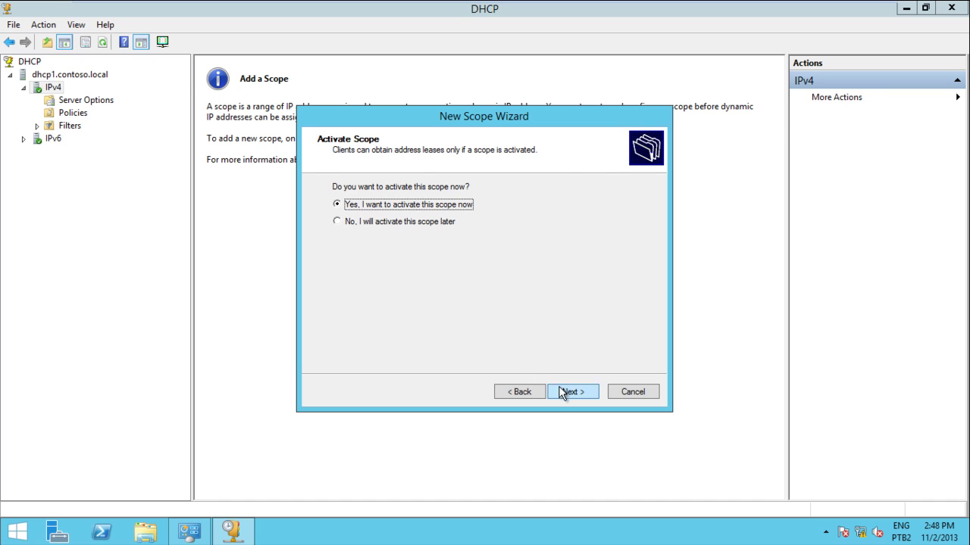
pyautogui.click(567, 393)
pyautogui.click(572, 392)
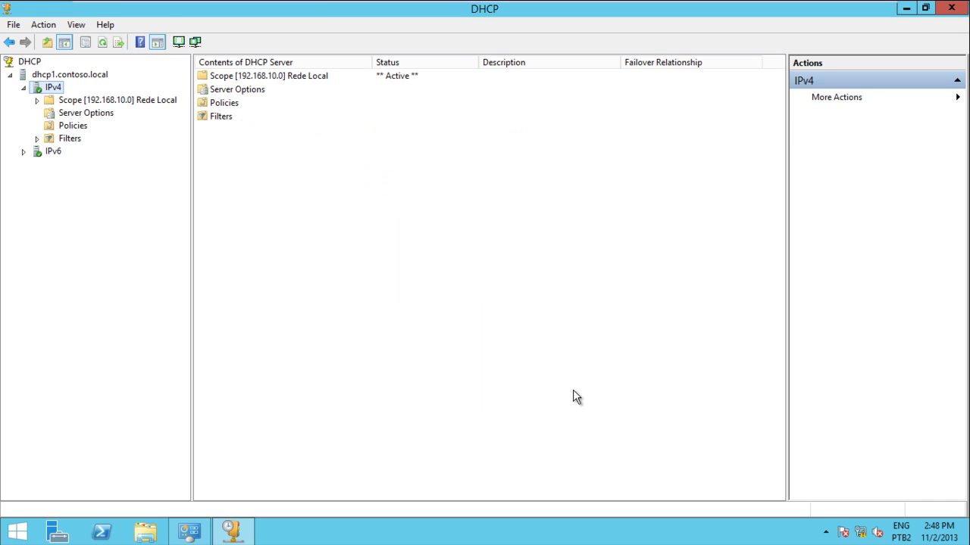
# Expand the Rede Local scope and look through the IPv4, scope and server action menus.
pyautogui.doubleClick(64, 99)
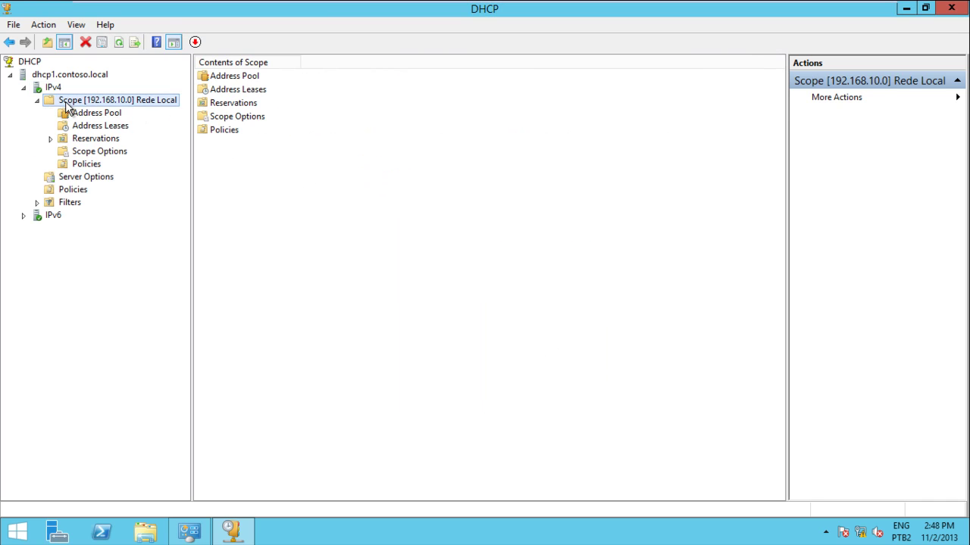
pyautogui.click(53, 88)
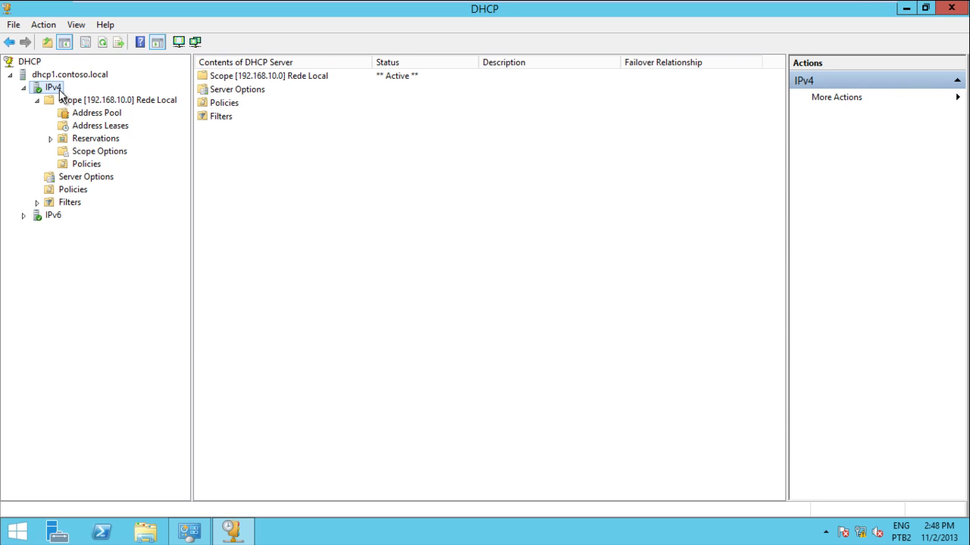
pyautogui.rightClick(60, 92)
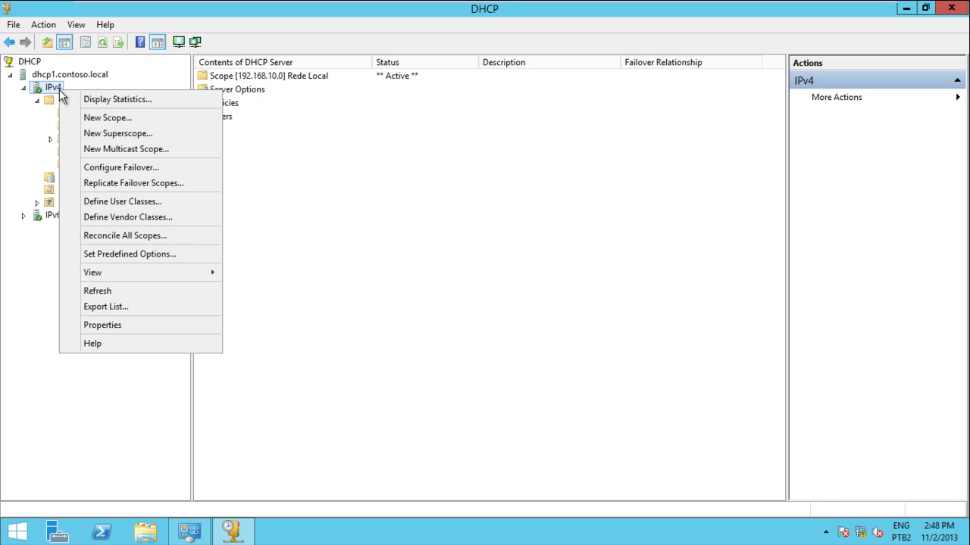
pyautogui.click(51, 104)
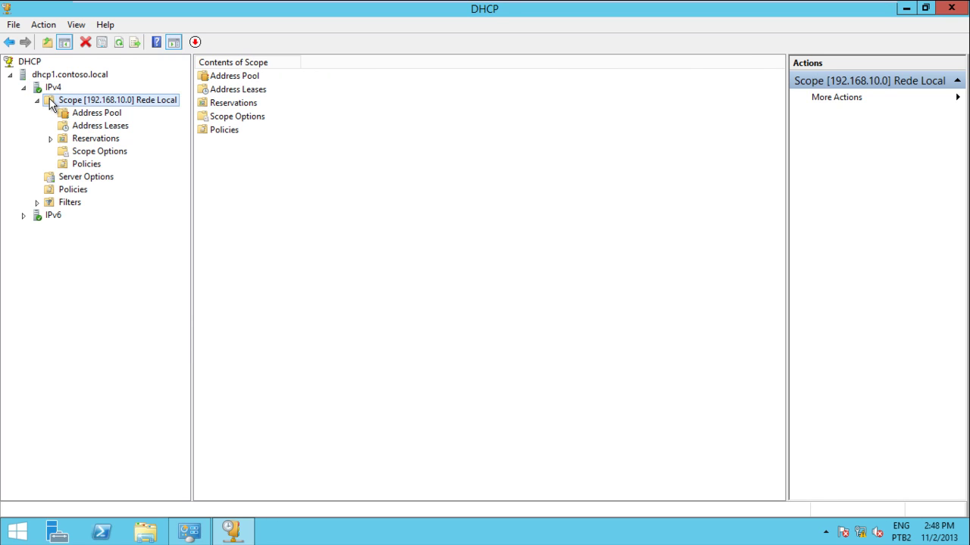
pyautogui.rightClick(66, 98)
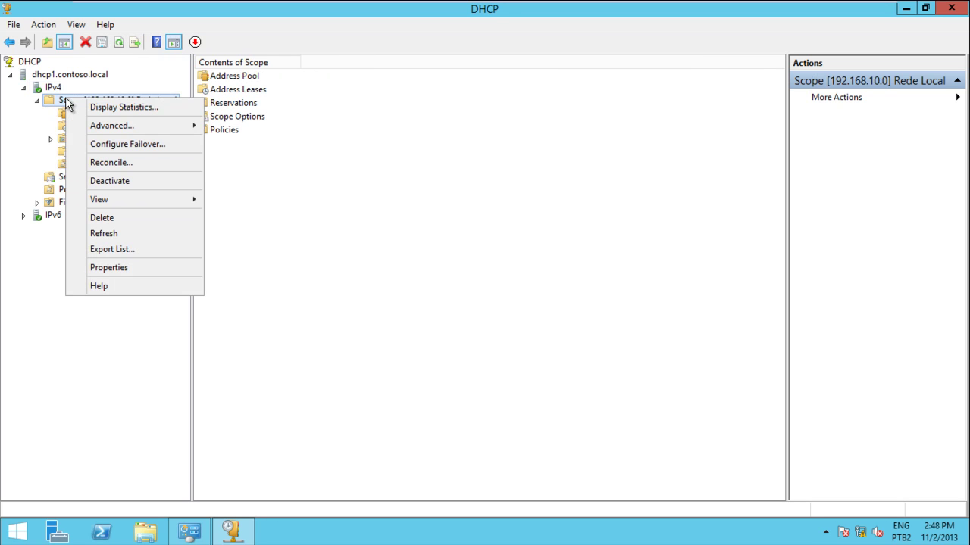
pyautogui.click(61, 74)
pyautogui.rightClick(62, 74)
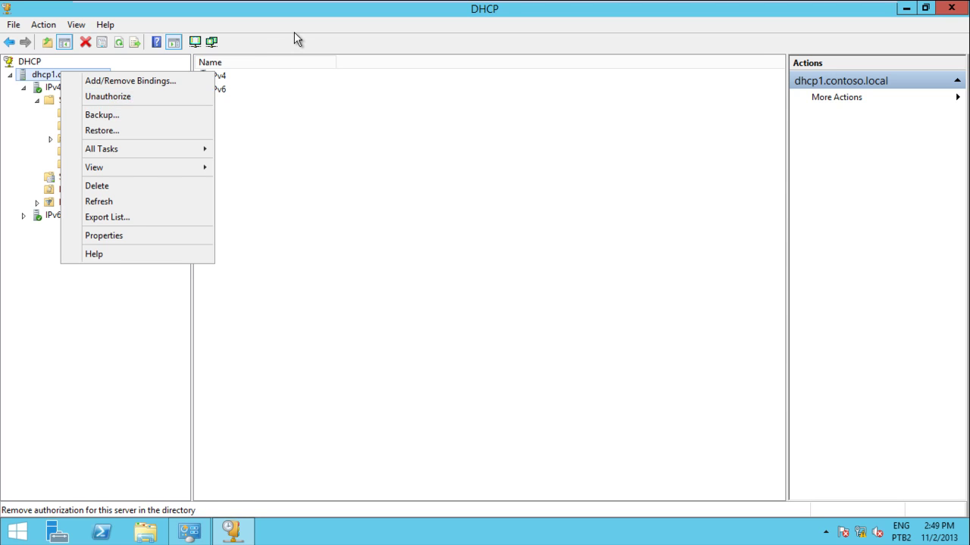
pyautogui.press('Escape')
# Check Scope Options and Address Leases, then bring up the Rede Local scope's actions.
pyautogui.click(101, 153)
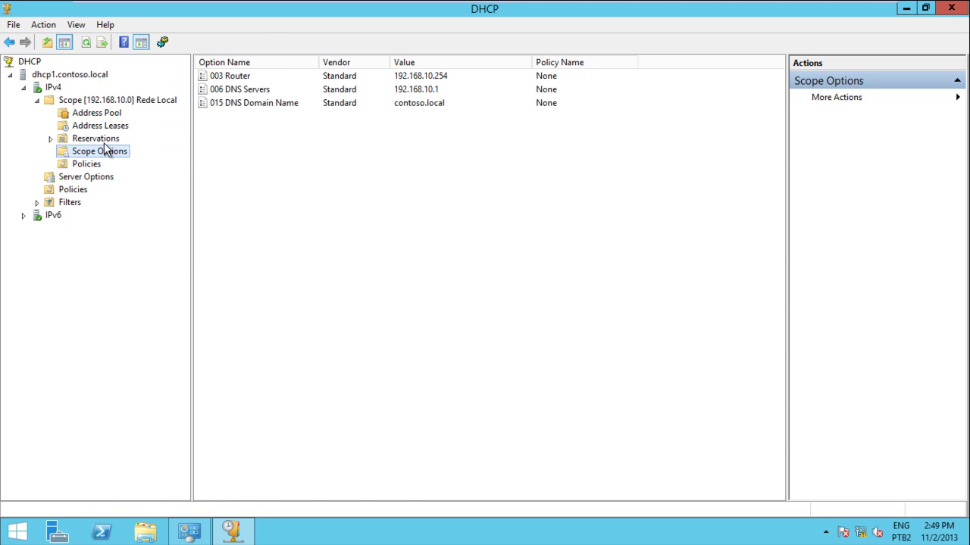
pyautogui.click(114, 127)
pyautogui.rightClick(120, 100)
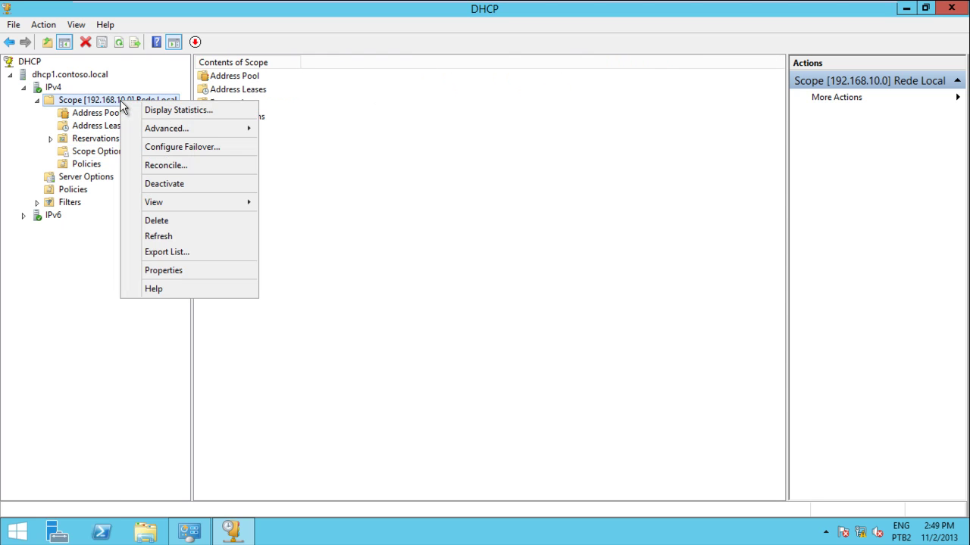
# Open the Rede Local scope's Properties and review its DNS and Network Access Protection tabs.
pyautogui.click(172, 277)
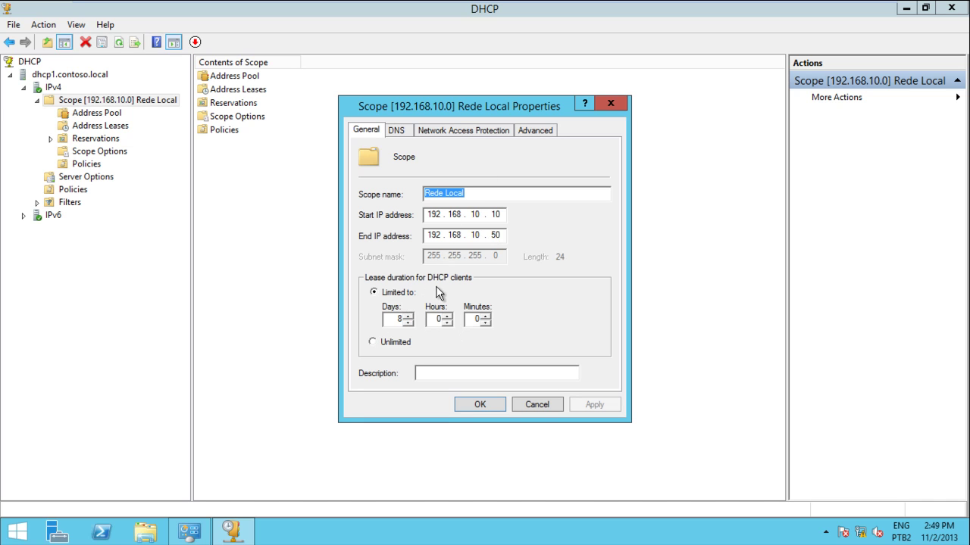
pyautogui.click(397, 132)
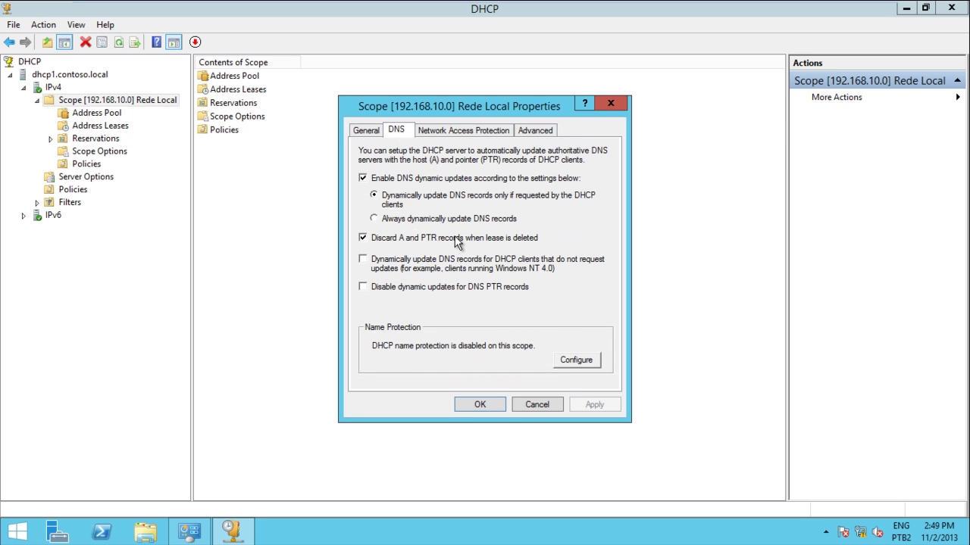
pyautogui.click(467, 132)
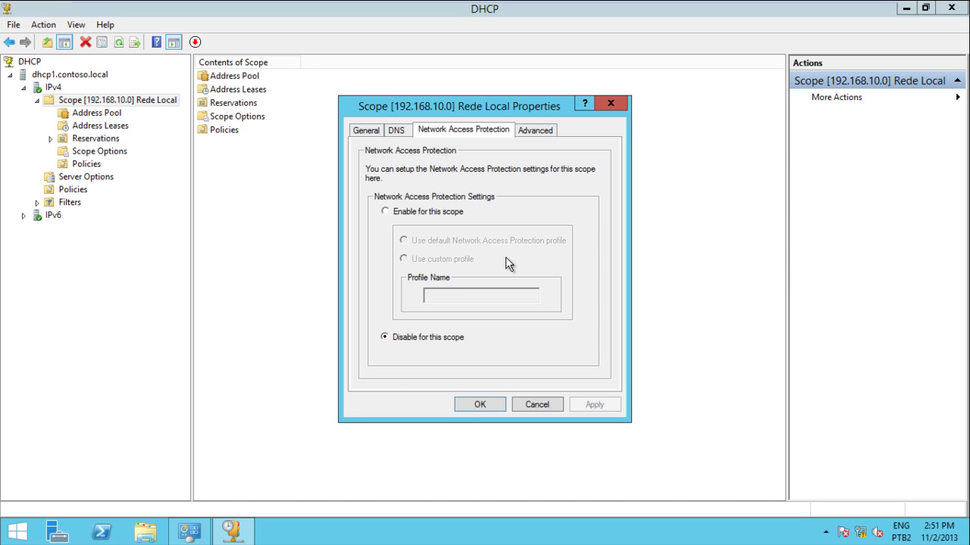
# Review the Advanced tab, then return through Network Access Protection to the DNS tab.
pyautogui.click(544, 130)
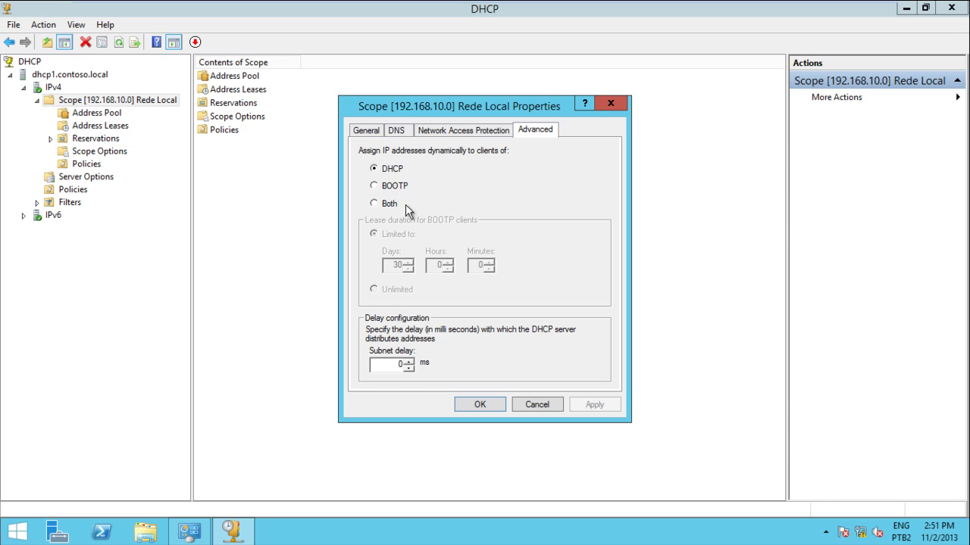
pyautogui.click(449, 131)
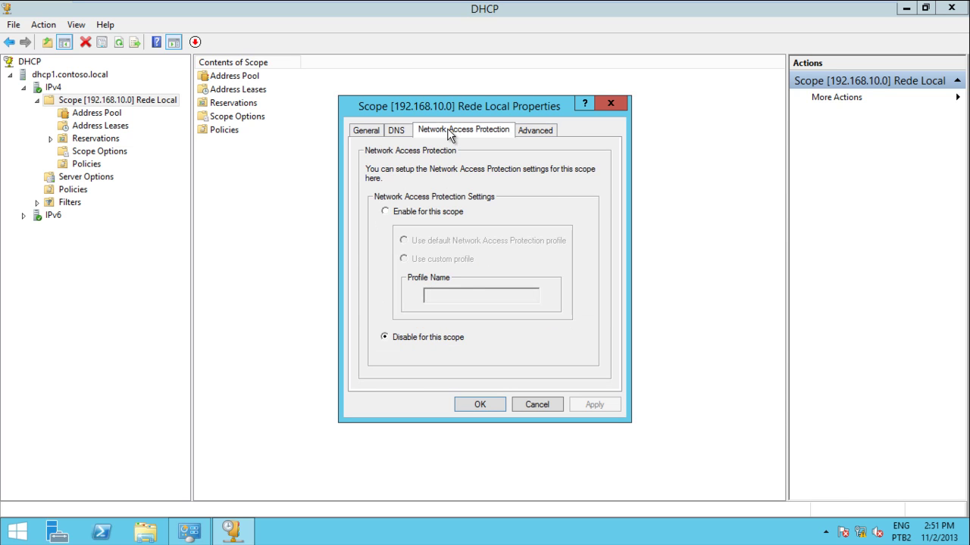
pyautogui.click(401, 133)
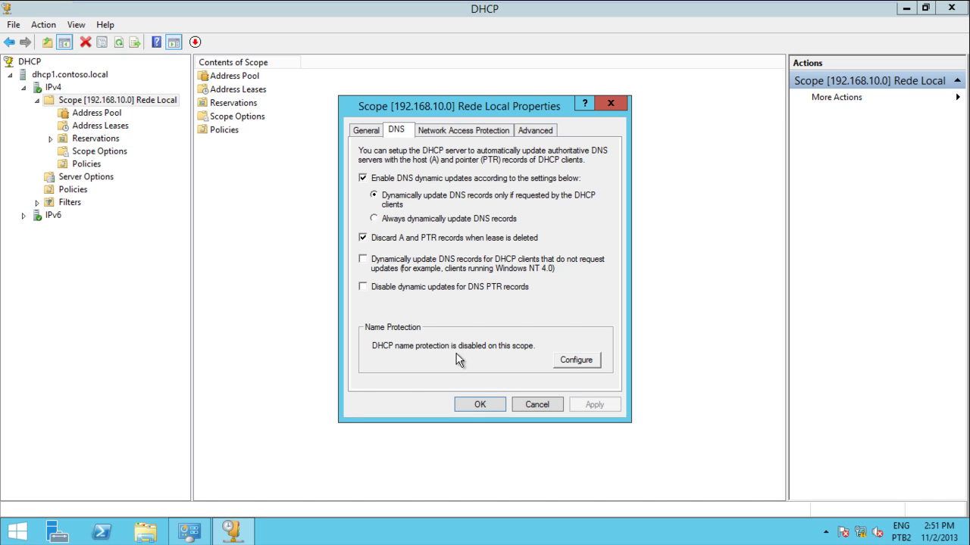
# Enable Name Protection for Rede Local, apply it, and recheck the setting.
pyautogui.click(573, 362)
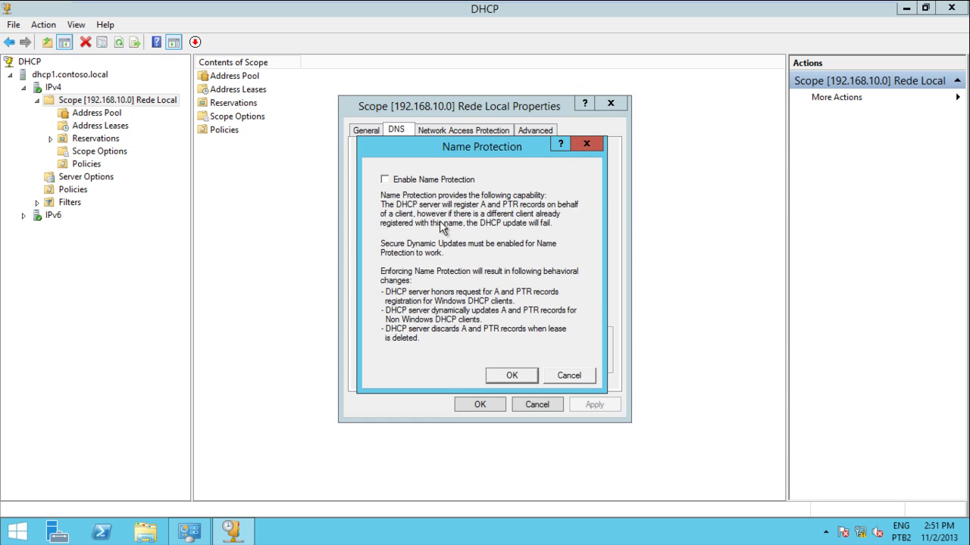
pyautogui.click(429, 180)
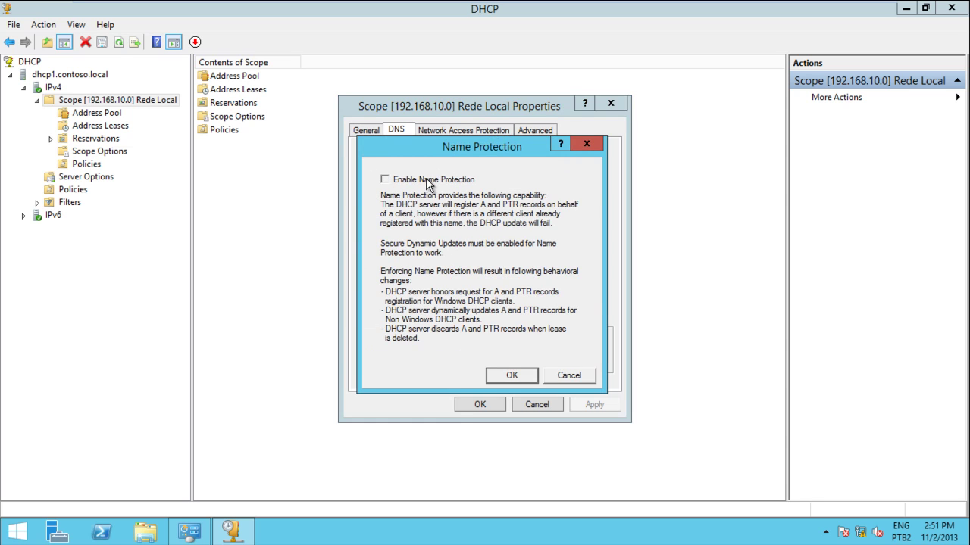
pyautogui.click(511, 376)
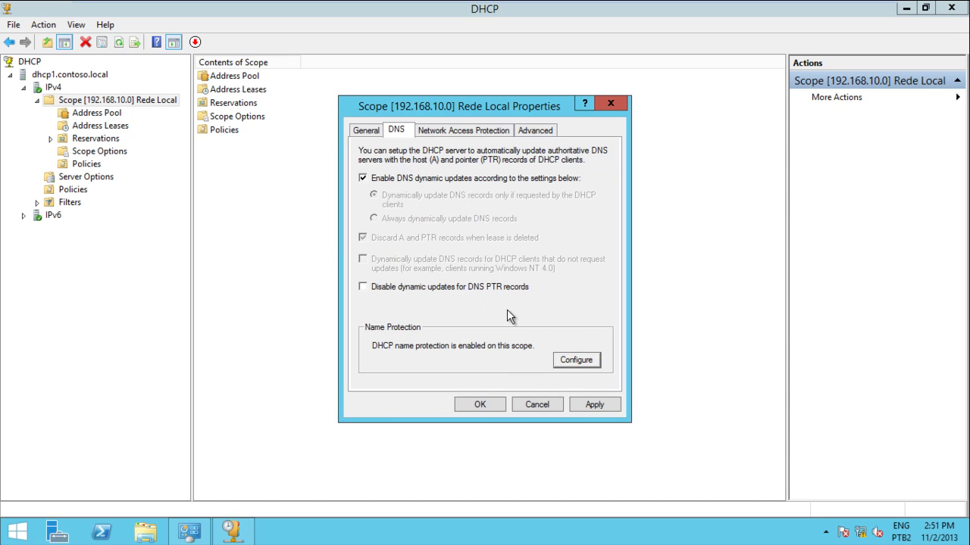
pyautogui.click(583, 403)
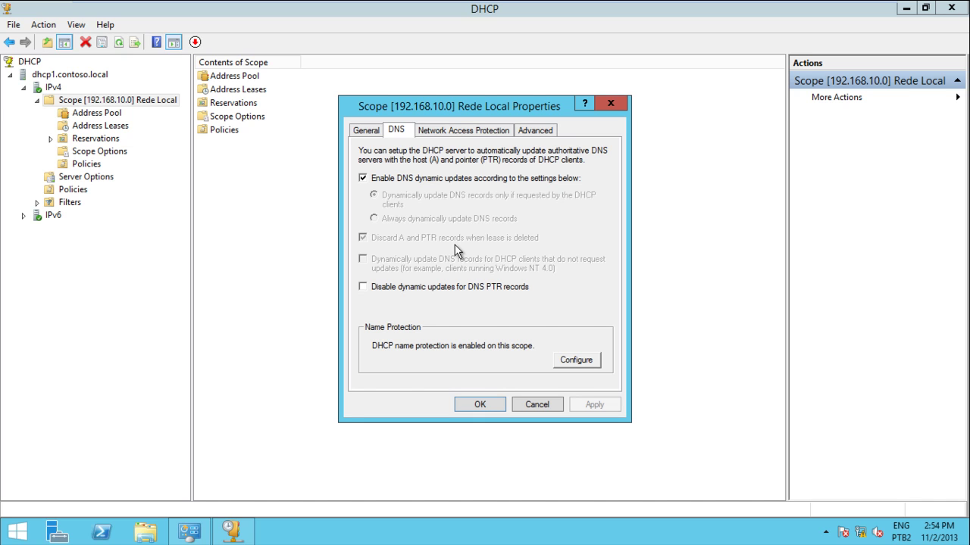
pyautogui.click(580, 361)
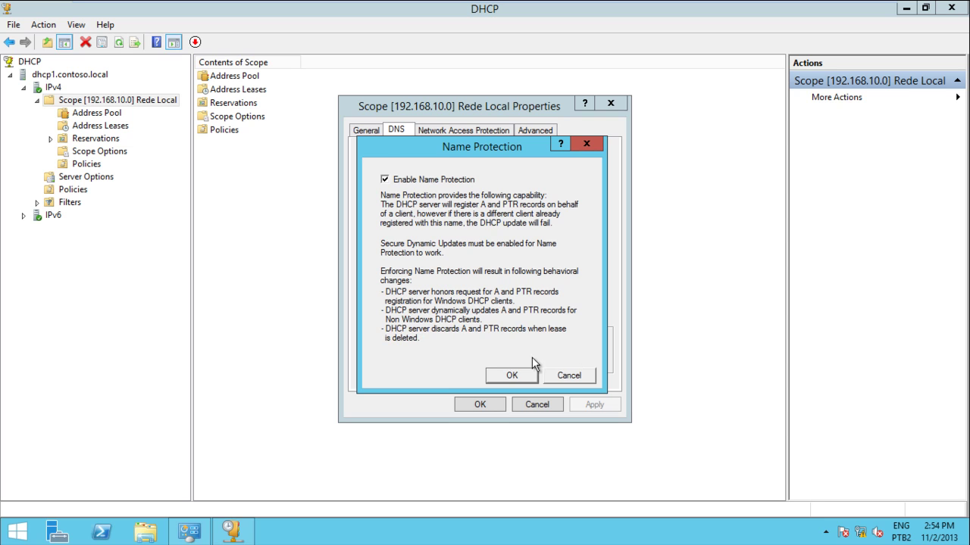
pyautogui.click(512, 376)
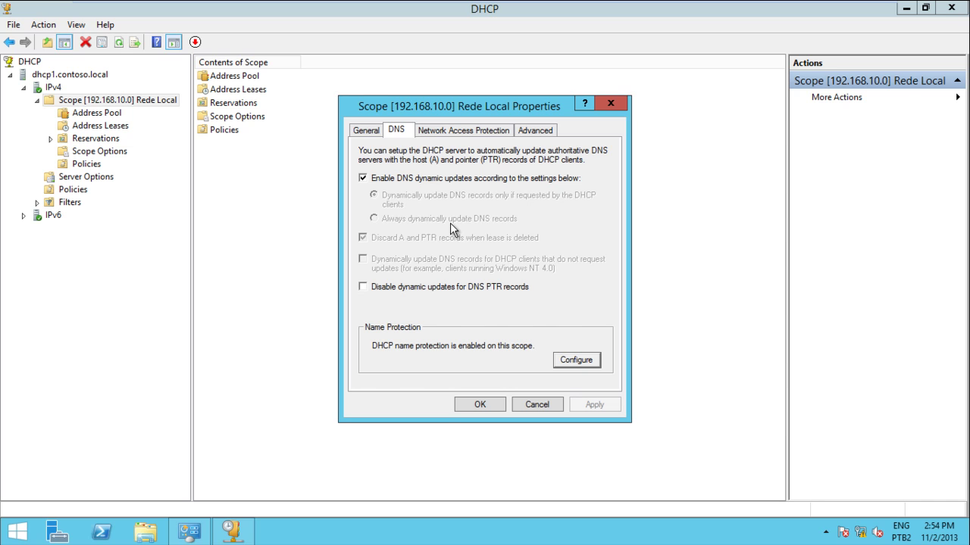
# Close the scope properties and check the 192.168.10.10–192.168.10.50 pool and empty leases.
pyautogui.click(366, 130)
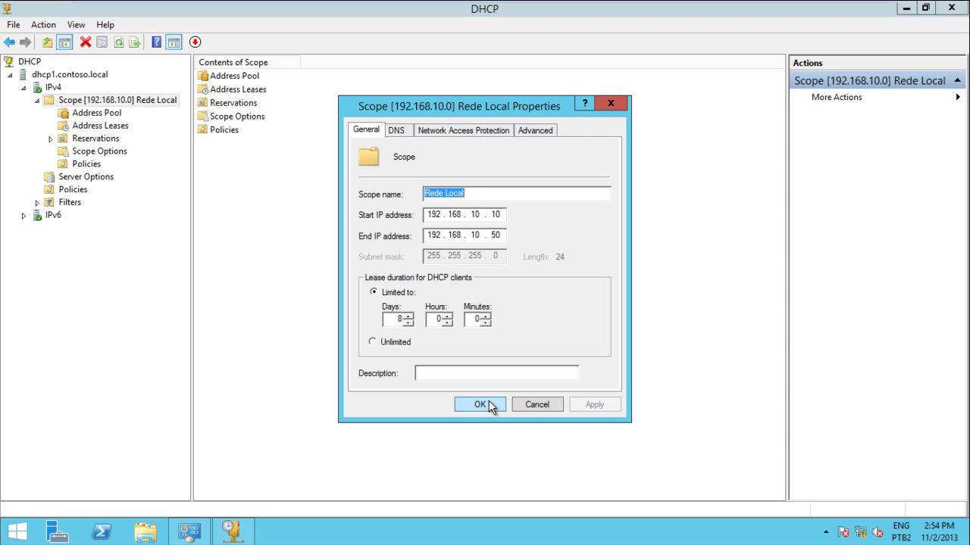
pyautogui.click(481, 404)
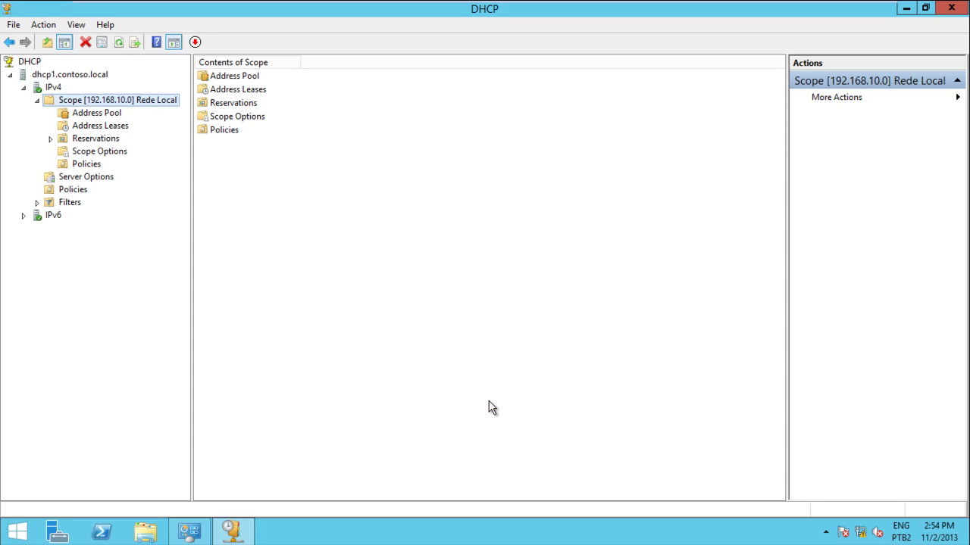
pyautogui.click(101, 113)
pyautogui.click(98, 129)
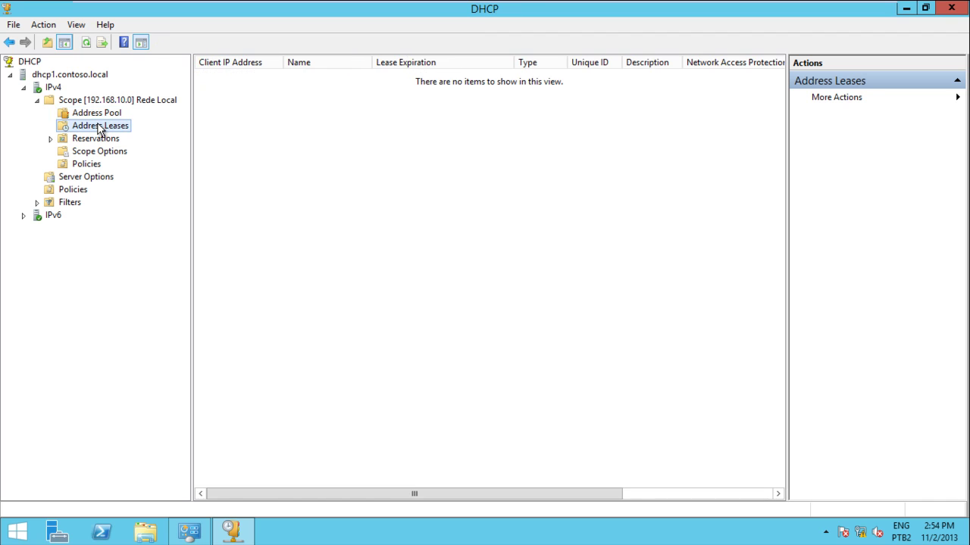
pyautogui.click(103, 114)
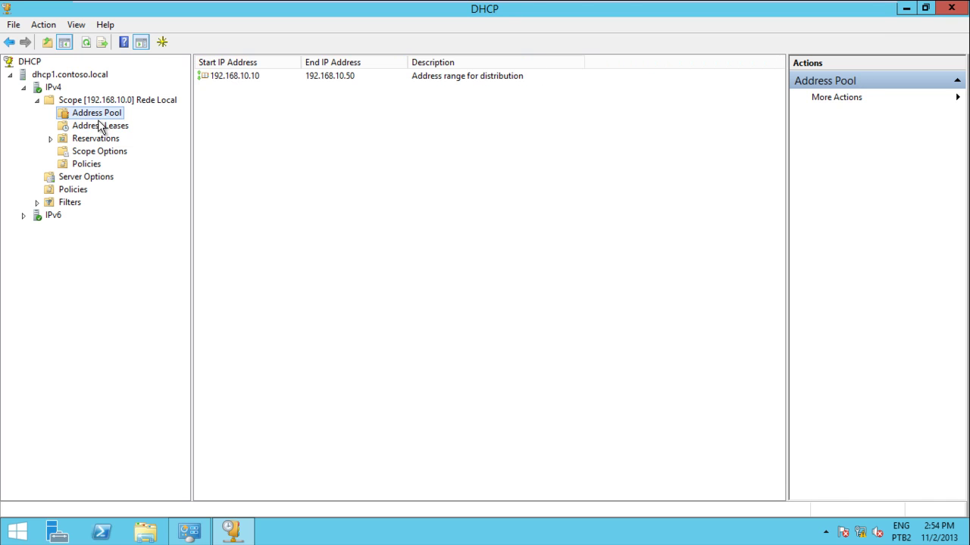
pyautogui.click(99, 128)
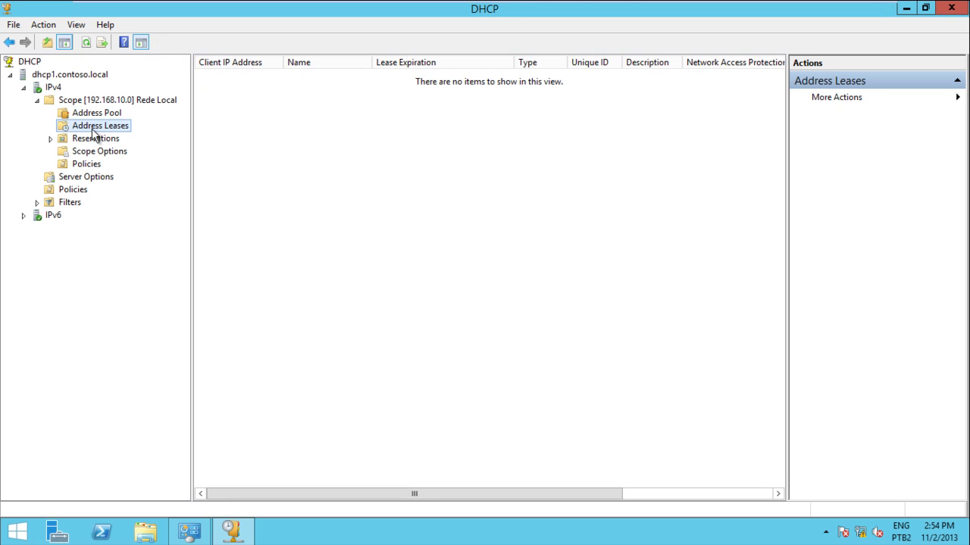
pyautogui.click(99, 115)
# Browse the scope's Policies, Scope Options and empty Reservations views.
pyautogui.click(87, 163)
pyautogui.click(88, 152)
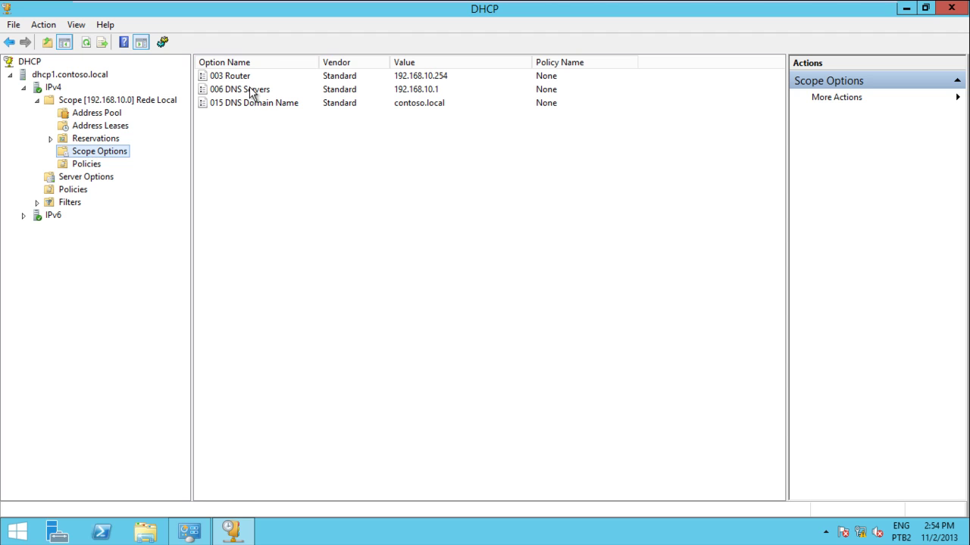
pyautogui.click(106, 139)
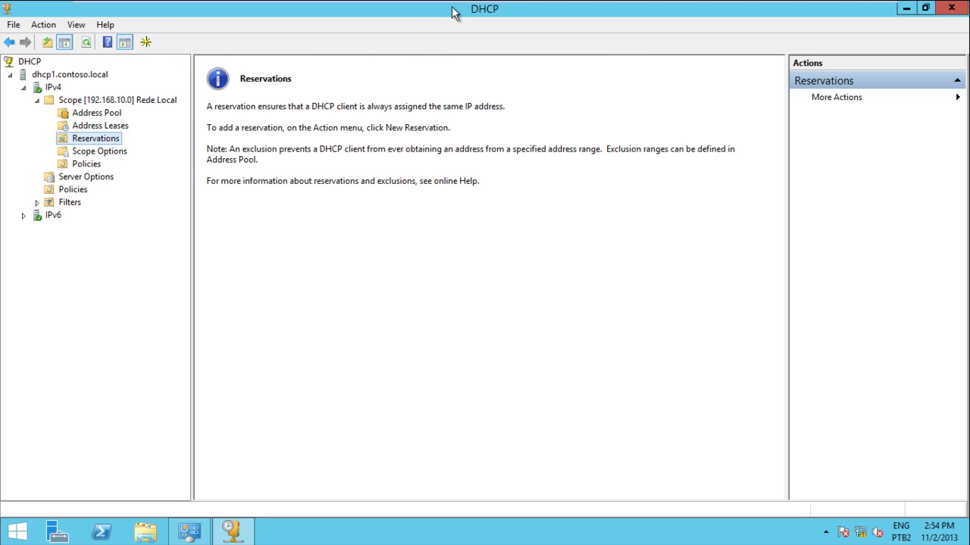
pyautogui.moveTo(483, 2)
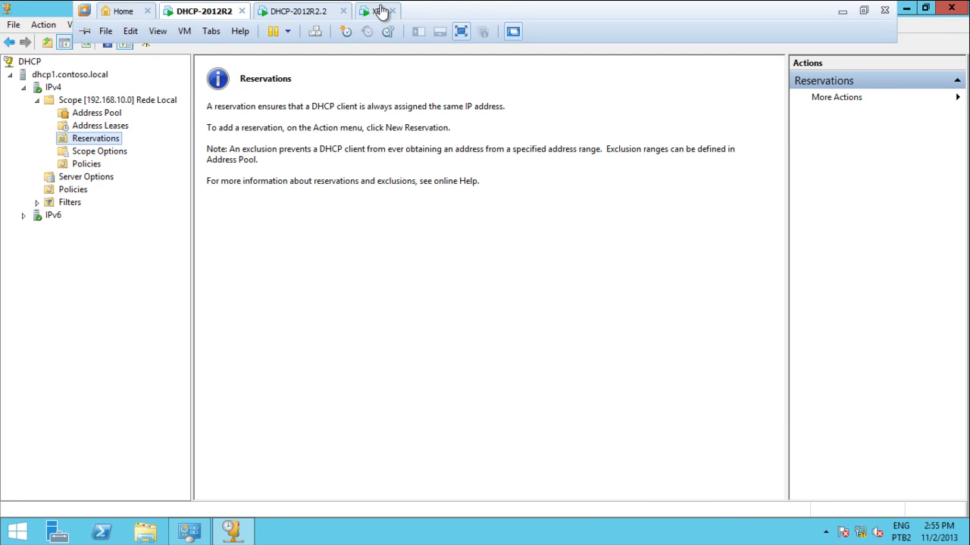
# Release the XP client's IP address with ipconfig /release.
pyautogui.click(374, 11)
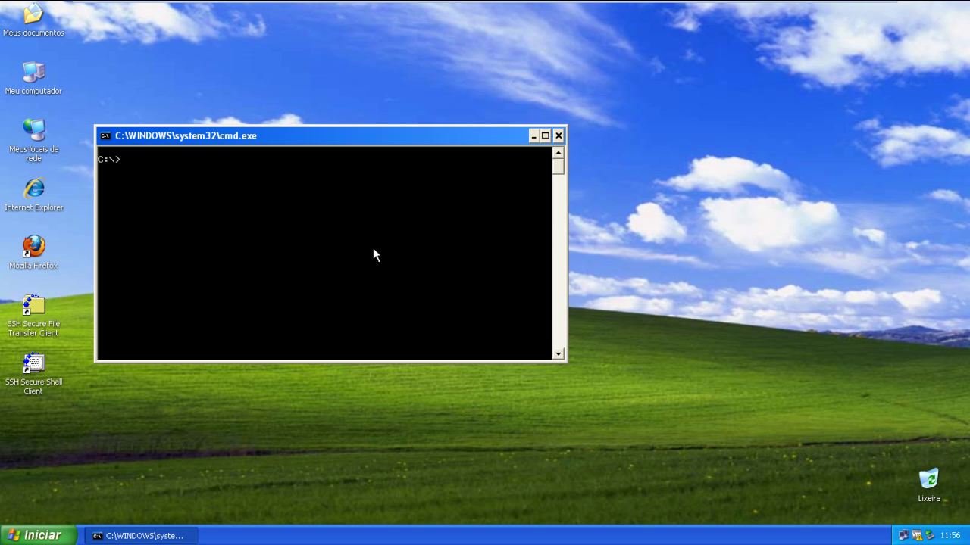
pyautogui.write('ipconfig /release')
pyautogui.press('Return')
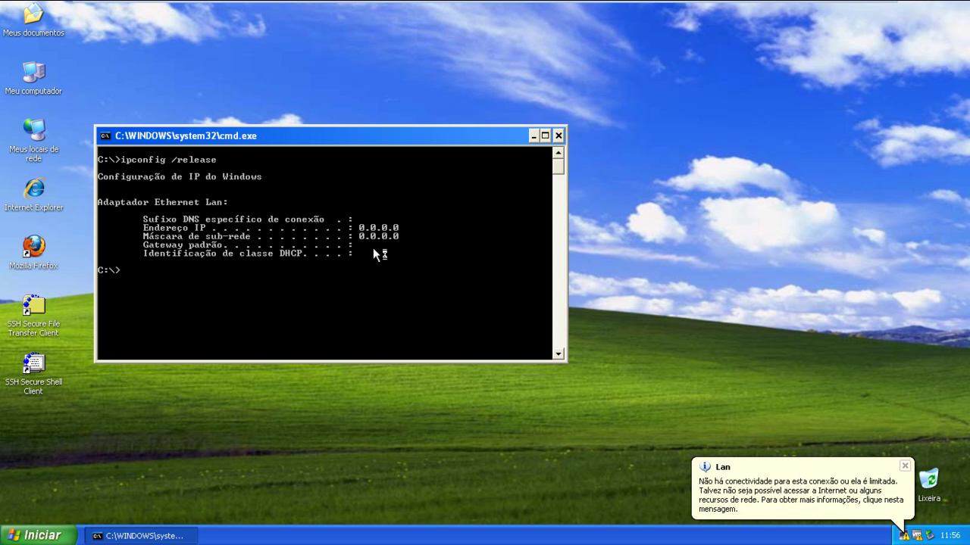
# Renew the lease with ipconfig /renew, obtaining 192.168.10.10 and gateway 192.168.10.254.
pyautogui.press('Up')
pyautogui.press('BackSpace')
pyautogui.press('BackSpace')
pyautogui.press('BackSpace')
pyautogui.press('BackSpace')
pyautogui.press('BackSpace')
pyautogui.write('nwe')
pyautogui.press('Return')
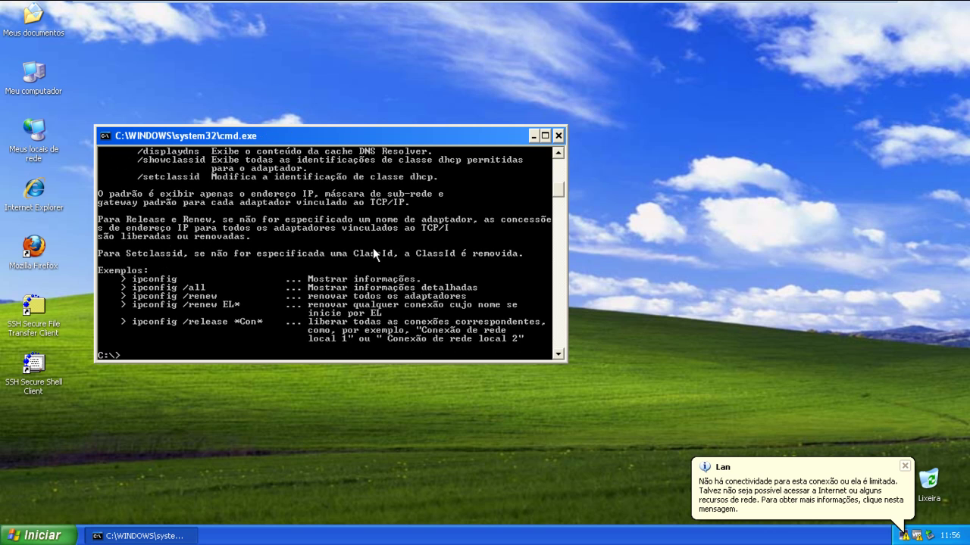
pyautogui.press('Up')
pyautogui.press('BackSpace')
pyautogui.press('BackSpace')
pyautogui.write('ew')
pyautogui.press('Return')
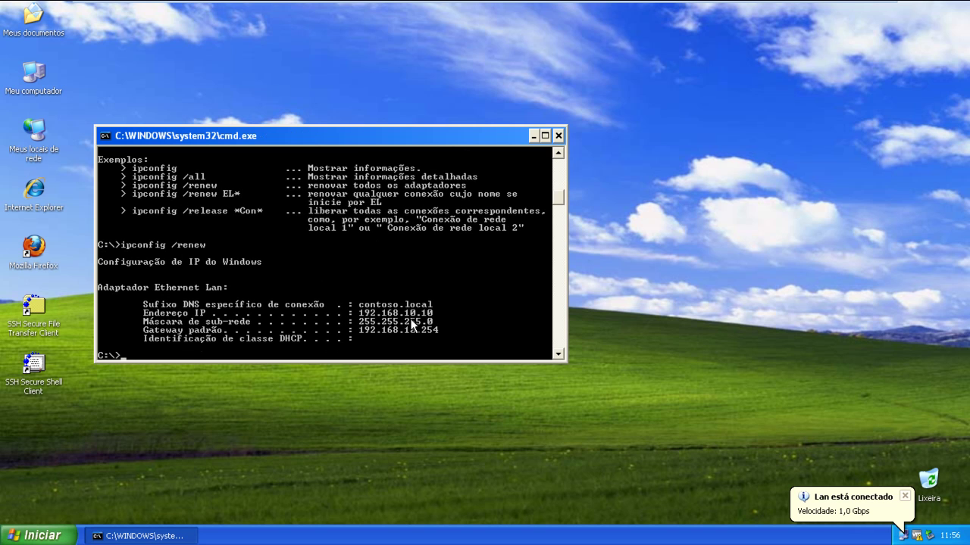
pyautogui.moveTo(362, 2)
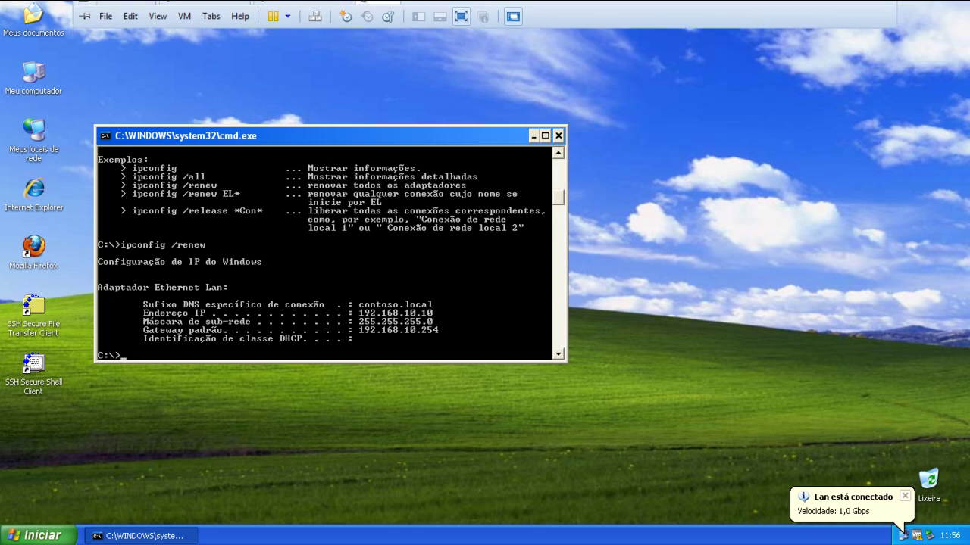
pyautogui.click(206, 13)
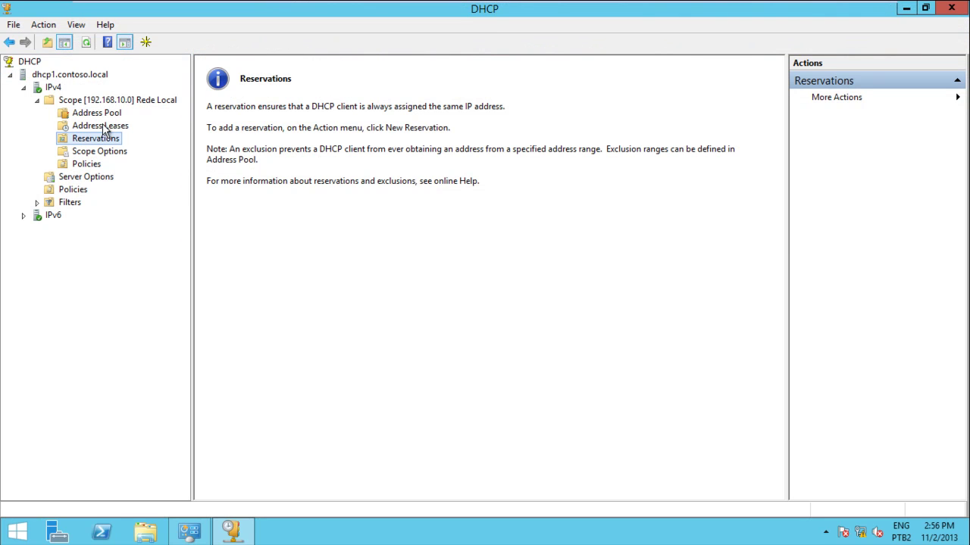
# Refresh the leases, autofit the Unique ID column to reveal 000c29133f50, and expand Filters.
pyautogui.click(104, 129)
pyautogui.rightClick(103, 129)
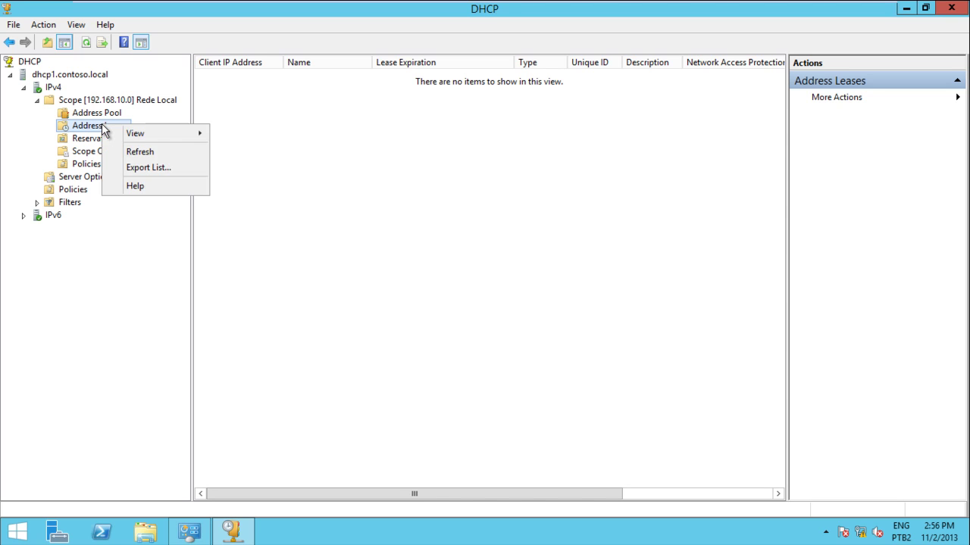
pyautogui.click(119, 155)
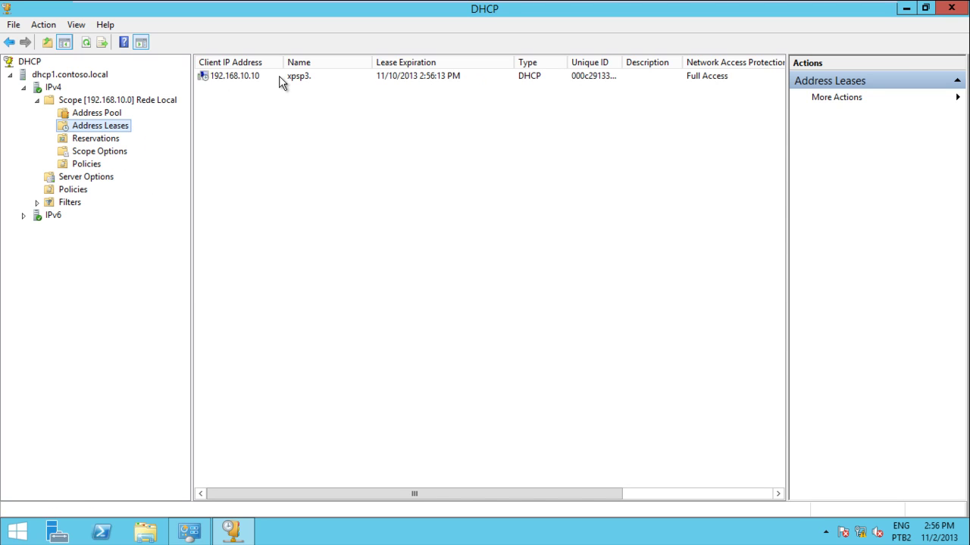
pyautogui.click(302, 81)
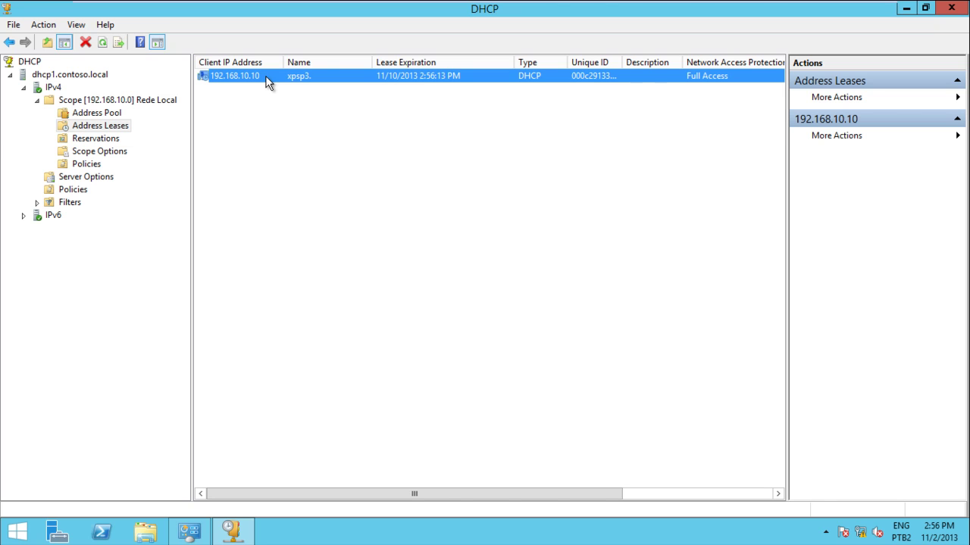
pyautogui.doubleClick(622, 62)
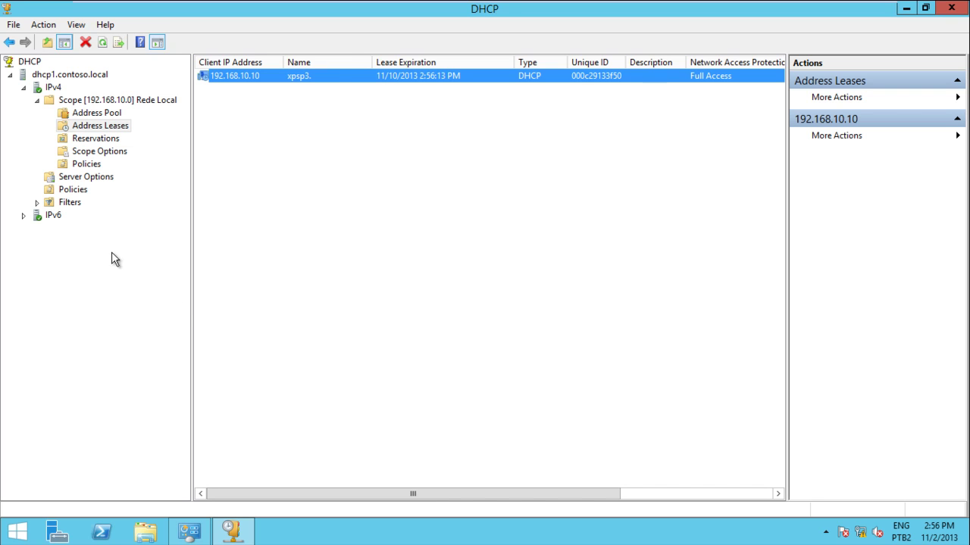
pyautogui.doubleClick(73, 205)
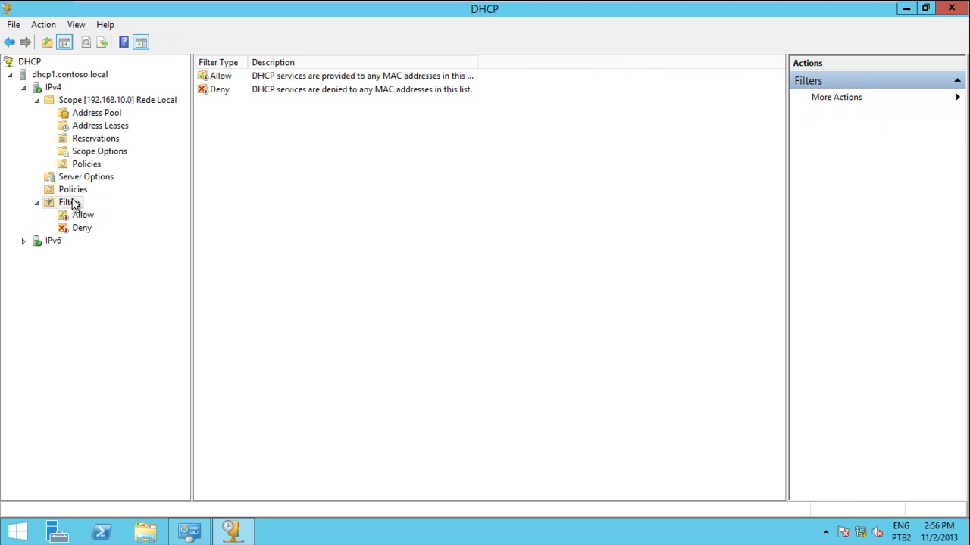
pyautogui.click(101, 126)
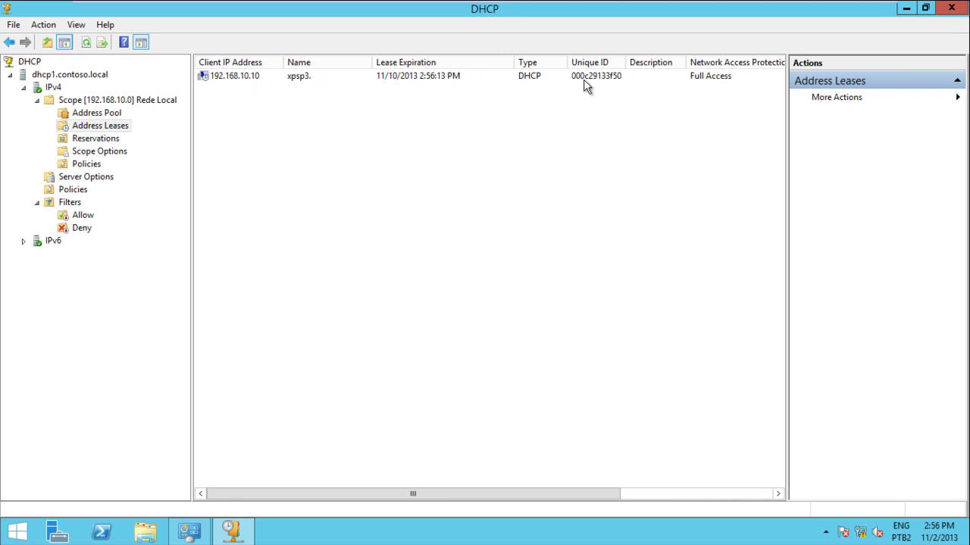
# Type the client's unique ID 000c29133f50 into a new Notepad document and copy it.
pyautogui.press('super')
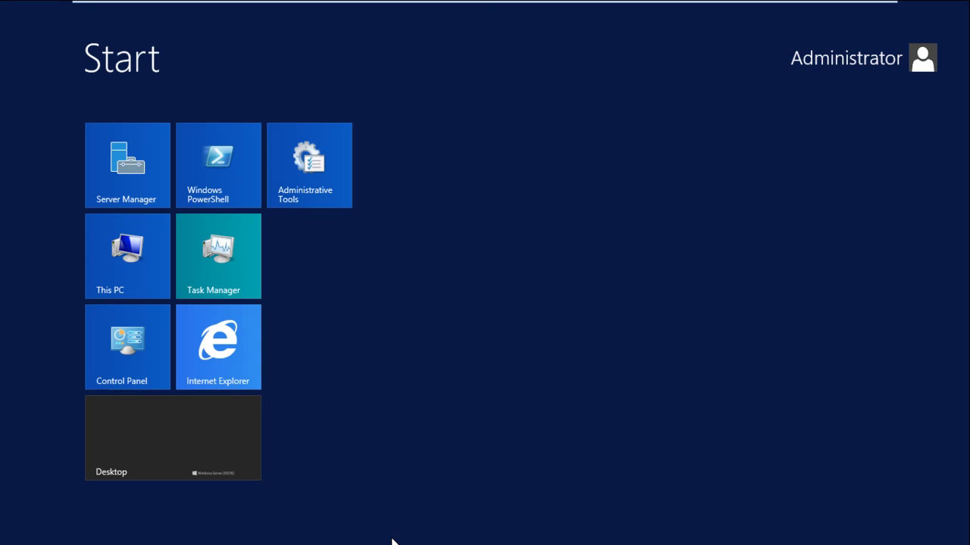
pyautogui.write('note')
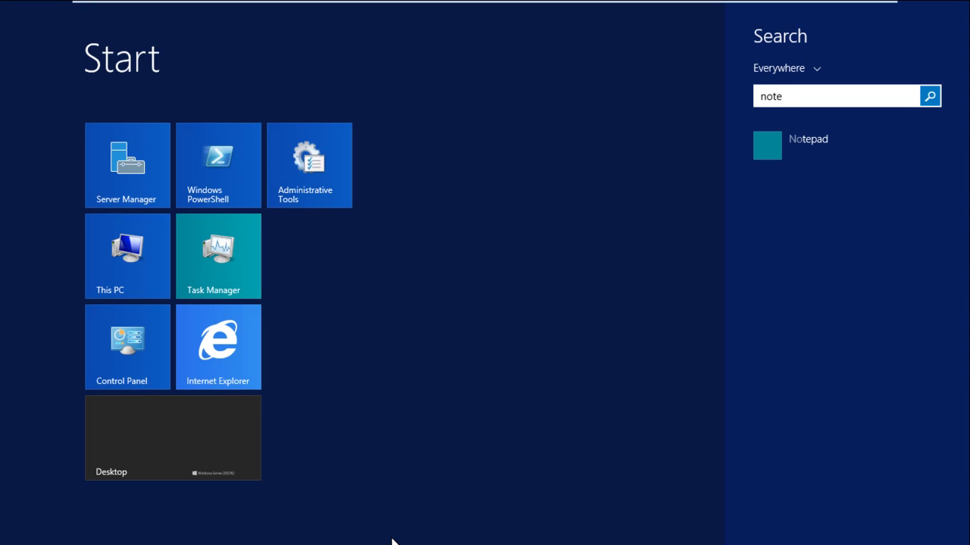
pyautogui.press('Return')
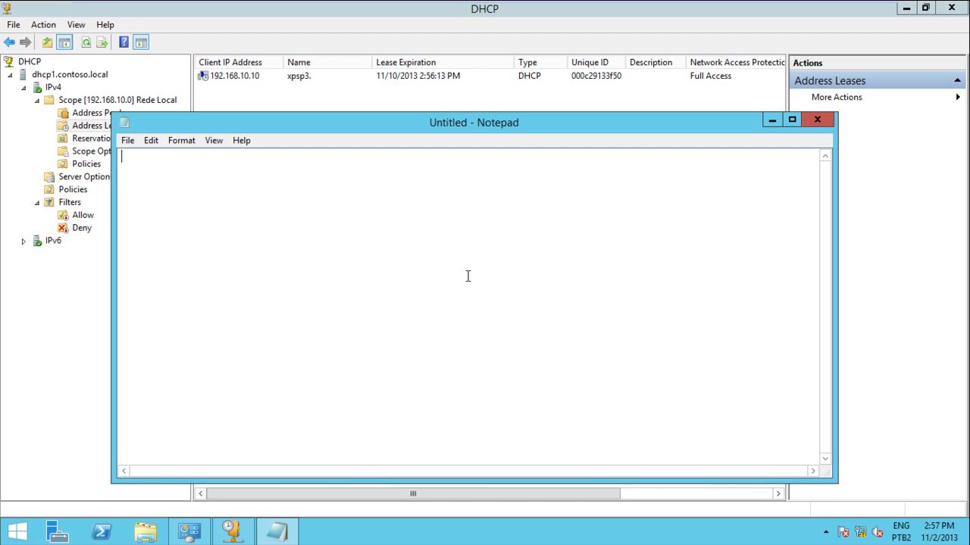
pyautogui.write('000c29133f50')
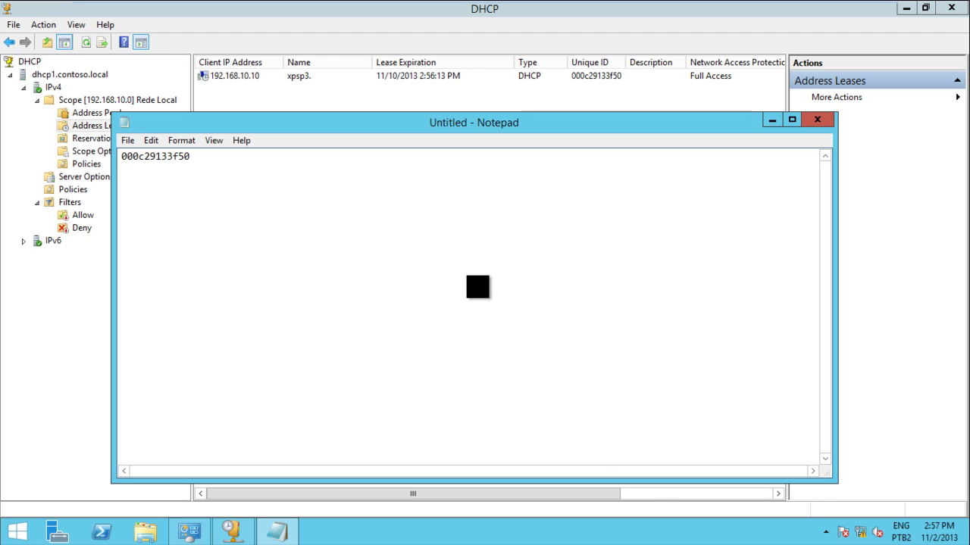
pyautogui.hotkey('ctrl', 'a')
pyautogui.hotkey('ctrl', 'c')
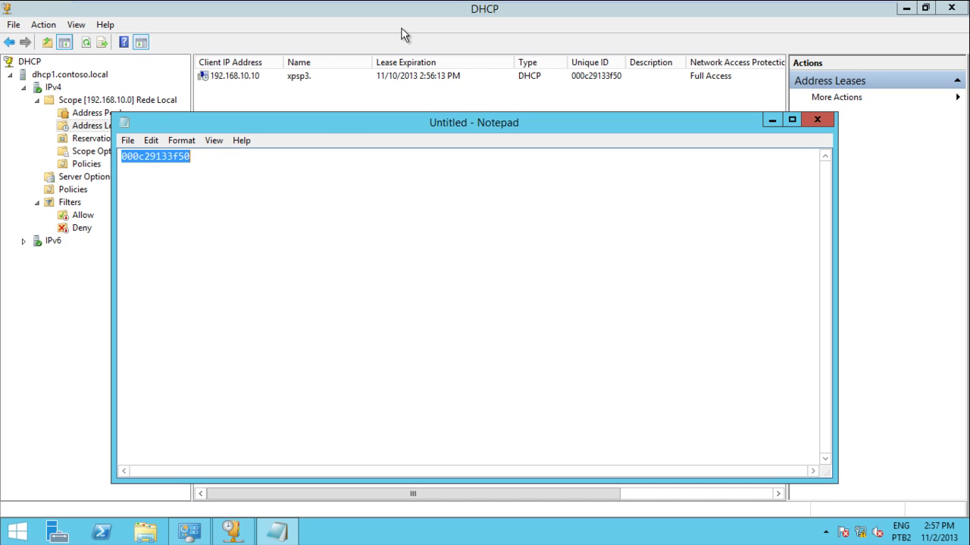
pyautogui.click(400, 16)
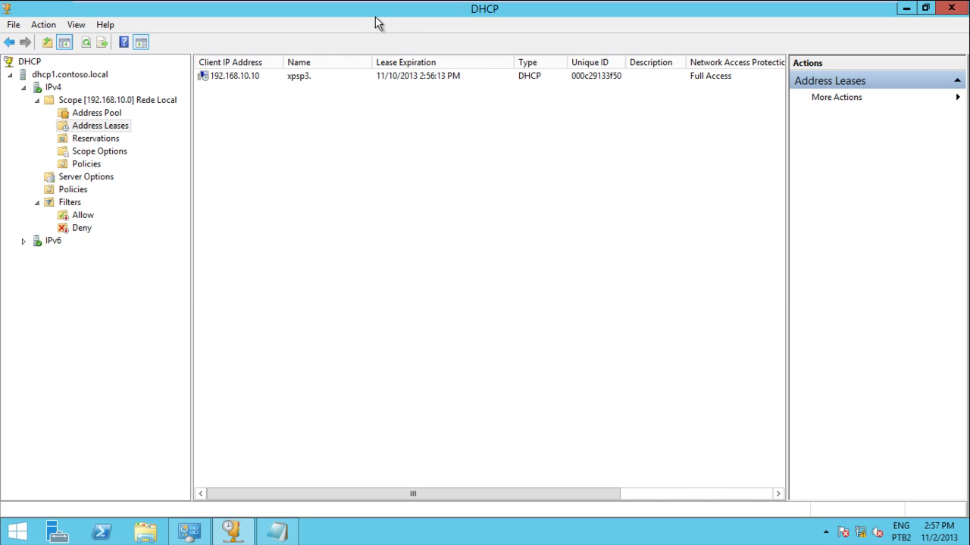
# Select the 192.168.10.10 client lease and look over the Allow and Deny filter lists.
pyautogui.click(249, 77)
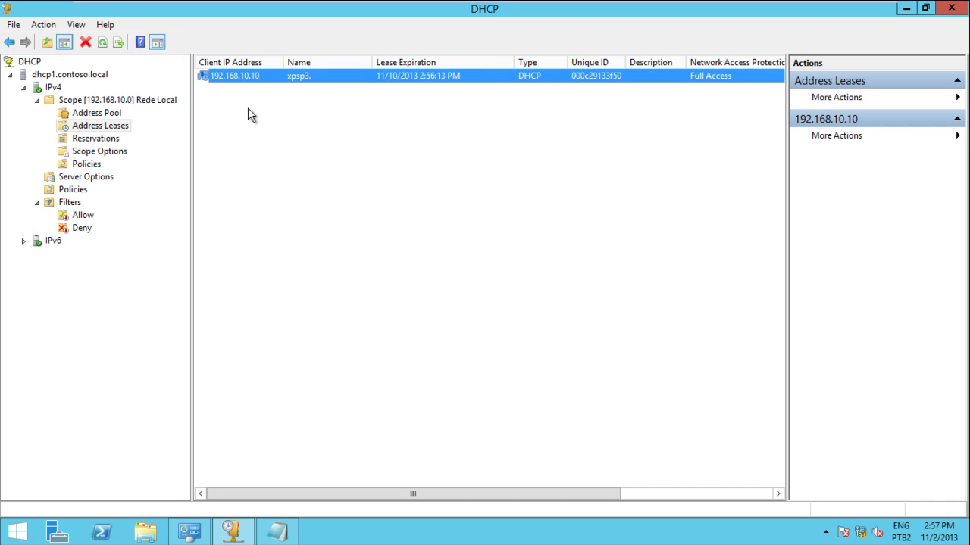
pyautogui.click(247, 108)
pyautogui.click(245, 82)
pyautogui.click(78, 218)
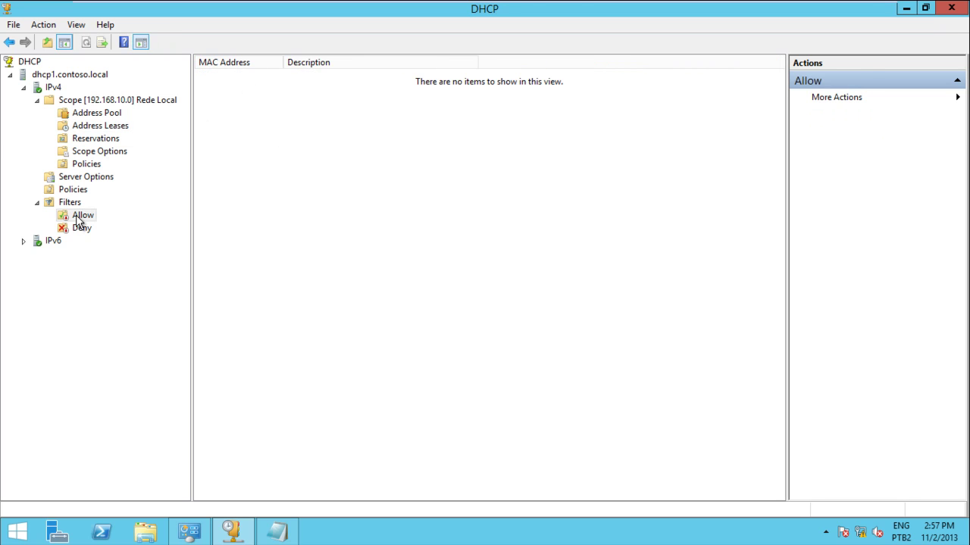
pyautogui.click(76, 228)
pyautogui.click(80, 218)
# Add MAC 00-0C-29-13-3F-50 to the Deny filter with the description XP3.
pyautogui.rightClick(82, 221)
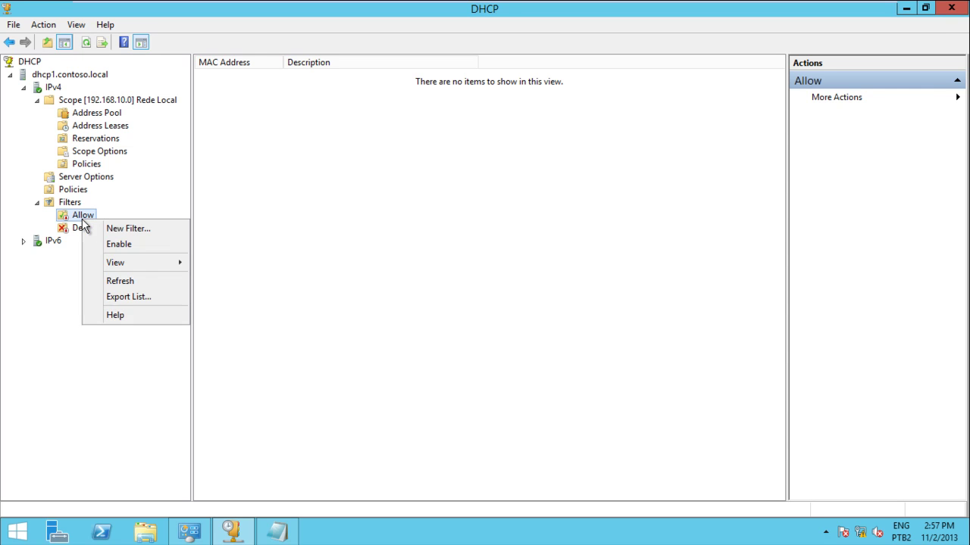
pyautogui.rightClick(77, 234)
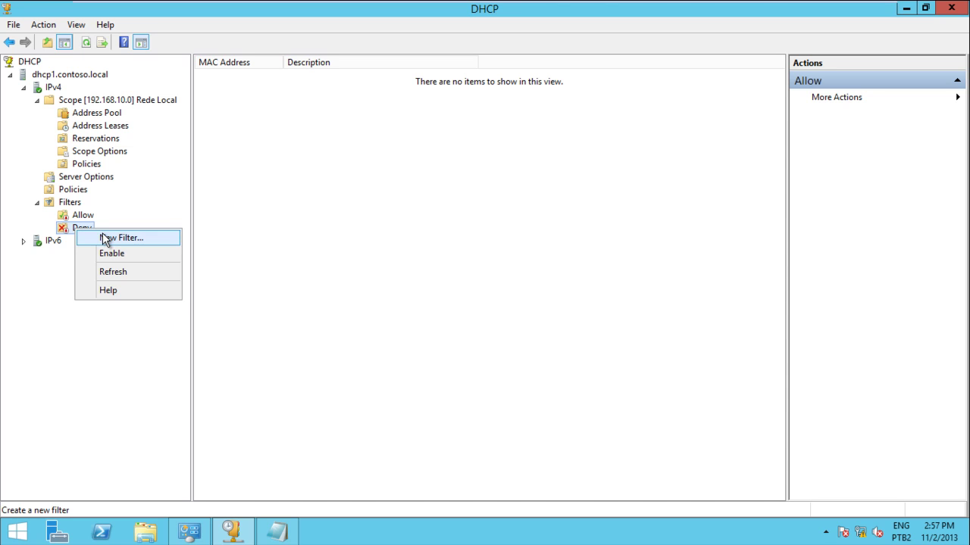
pyautogui.click(106, 240)
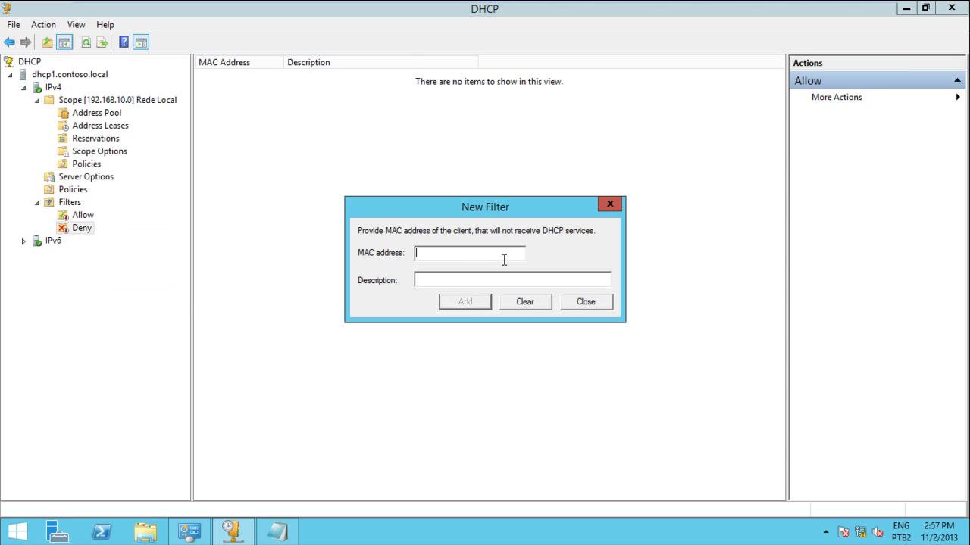
pyautogui.hotkey('ctrl', 'v')
pyautogui.click(493, 280)
pyautogui.write('XP3')
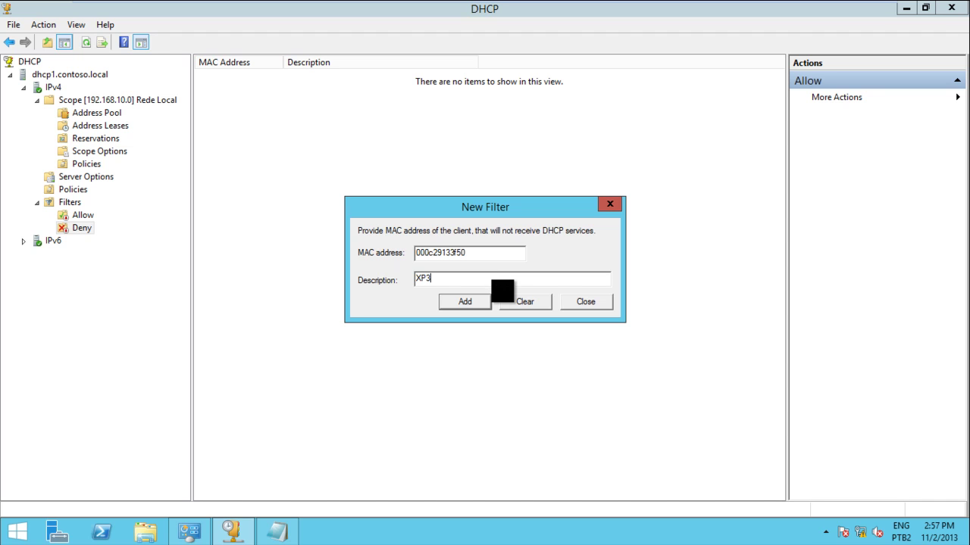
pyautogui.click(465, 302)
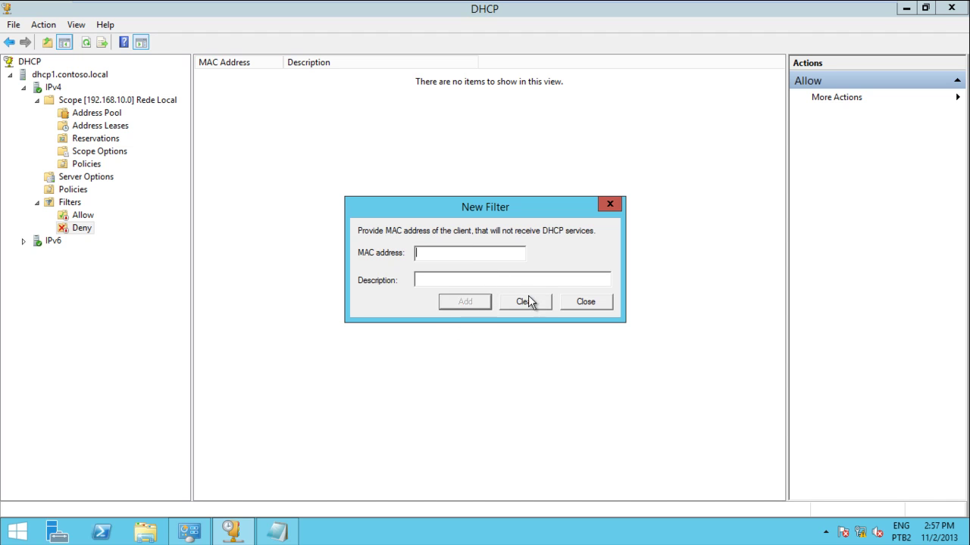
pyautogui.click(587, 308)
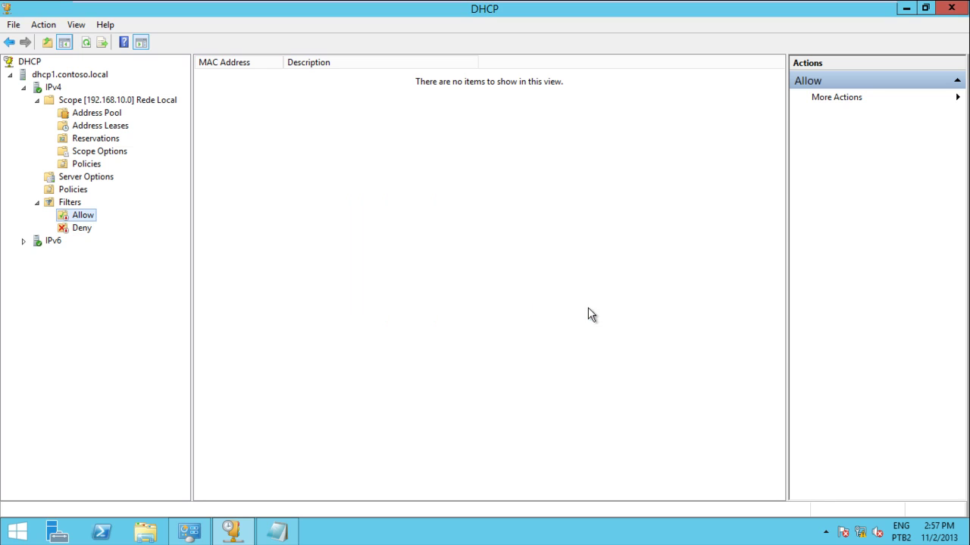
pyautogui.click(81, 228)
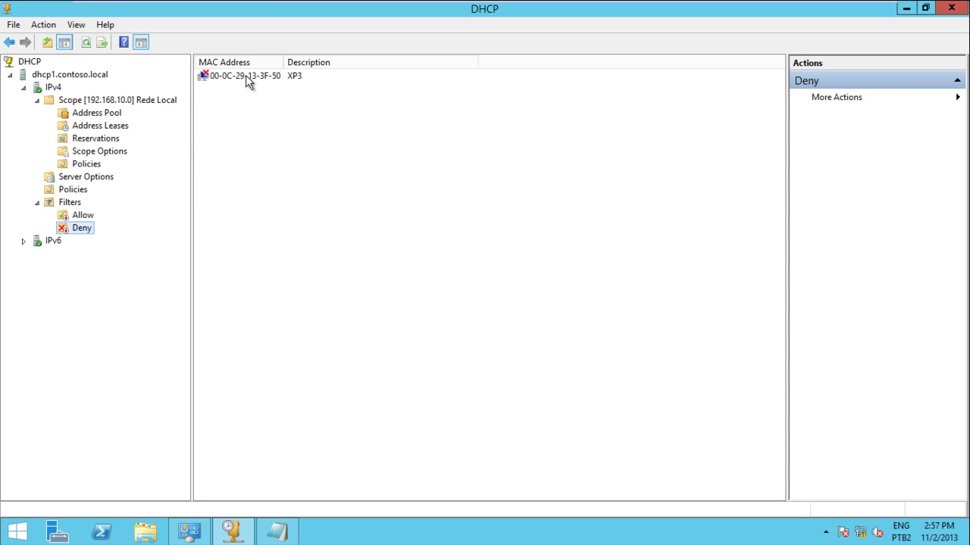
# Release and renew the XP client's lease with ipconfig /release and ipconfig /renew.
pyautogui.moveTo(335, 1)
pyautogui.click(374, 11)
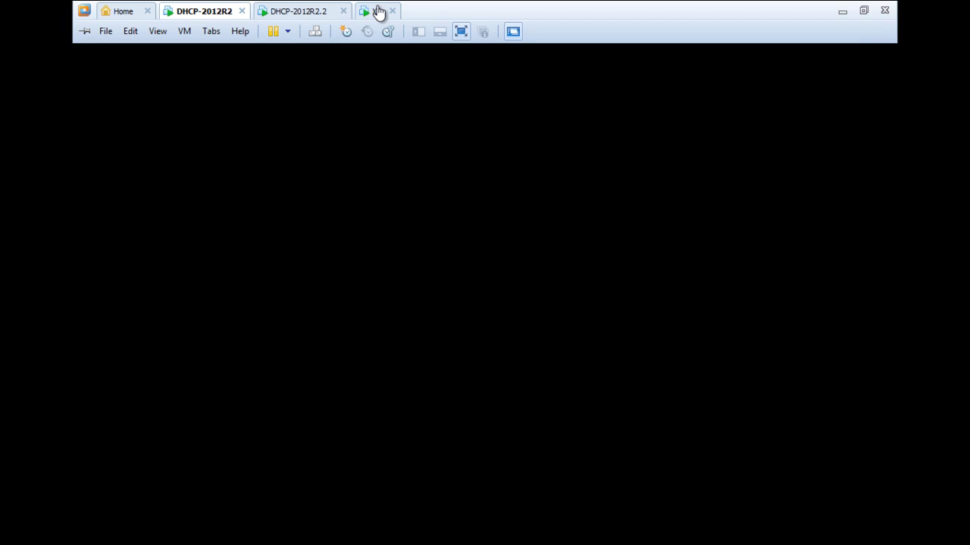
pyautogui.press('Up')
pyautogui.press('BackSpace')
pyautogui.press('BackSpace')
pyautogui.press('BackSpace')
pyautogui.write('lease')
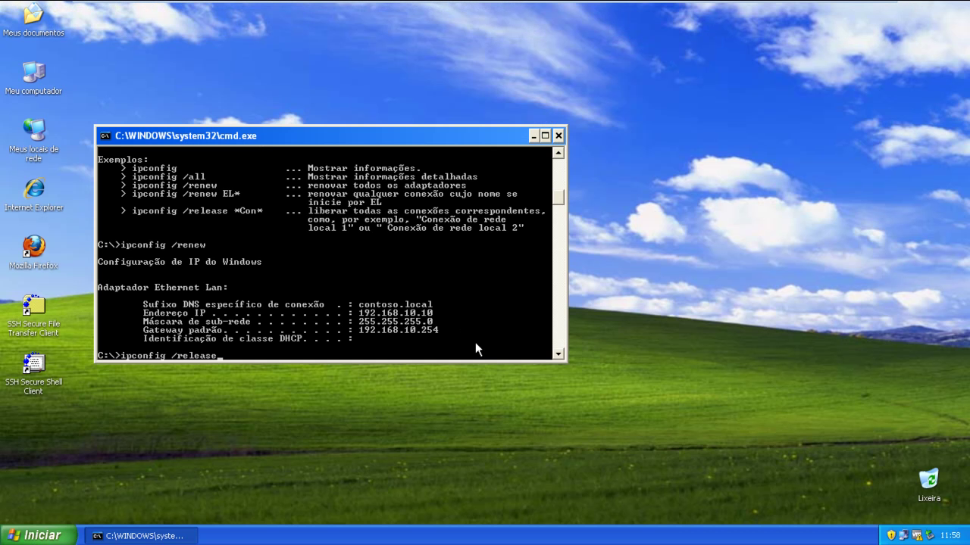
pyautogui.press('Return')
pyautogui.press('Up')
pyautogui.press('Up')
pyautogui.press('Up')
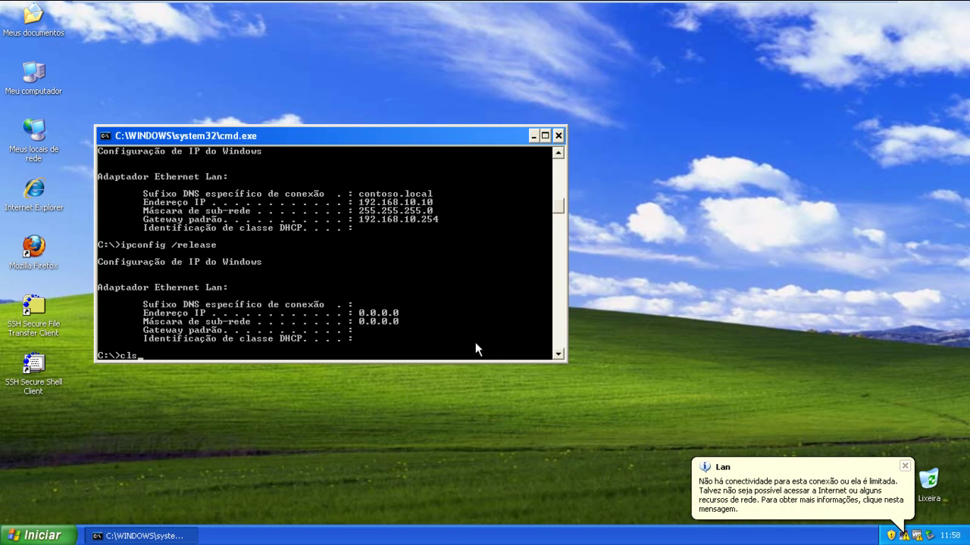
pyautogui.press('Return')
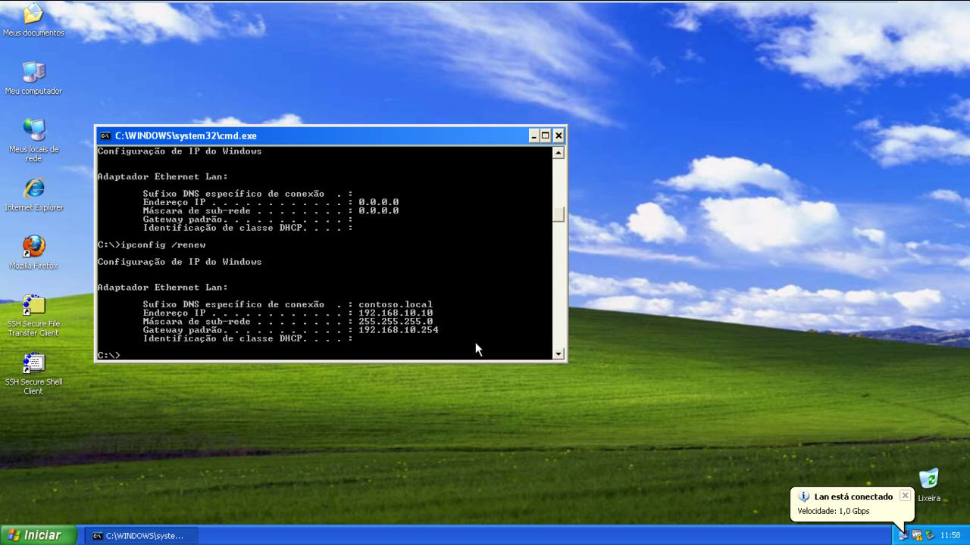
# Run ipconfig /all, showing 192.168.10.10 still leased from DHCP server 192.168.10.1.
pyautogui.press('Up')
pyautogui.press('BackSpace')
pyautogui.press('BackSpace')
pyautogui.press('BackSpace')
pyautogui.press('BackSpace')
pyautogui.press('BackSpace')
pyautogui.write('all')
pyautogui.press('Return')
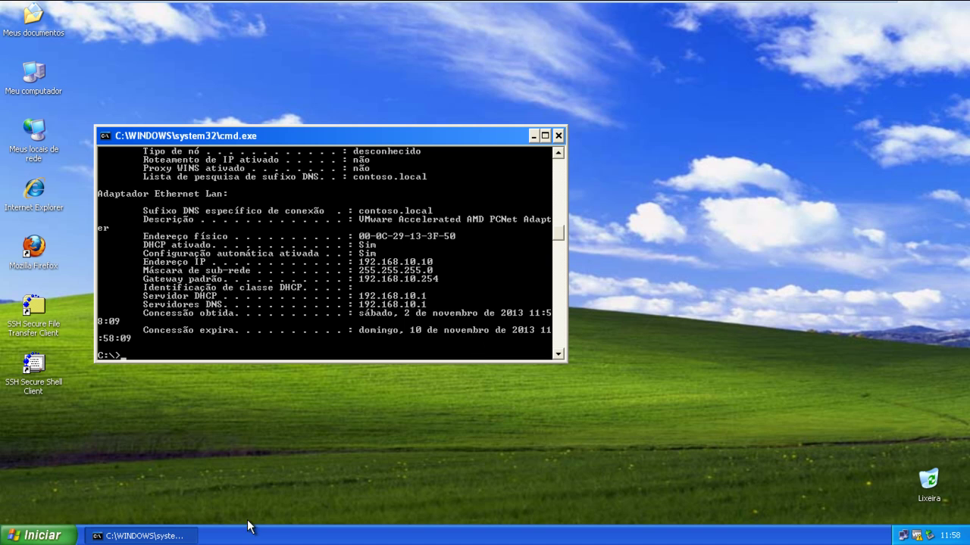
pyautogui.moveTo(506, 1)
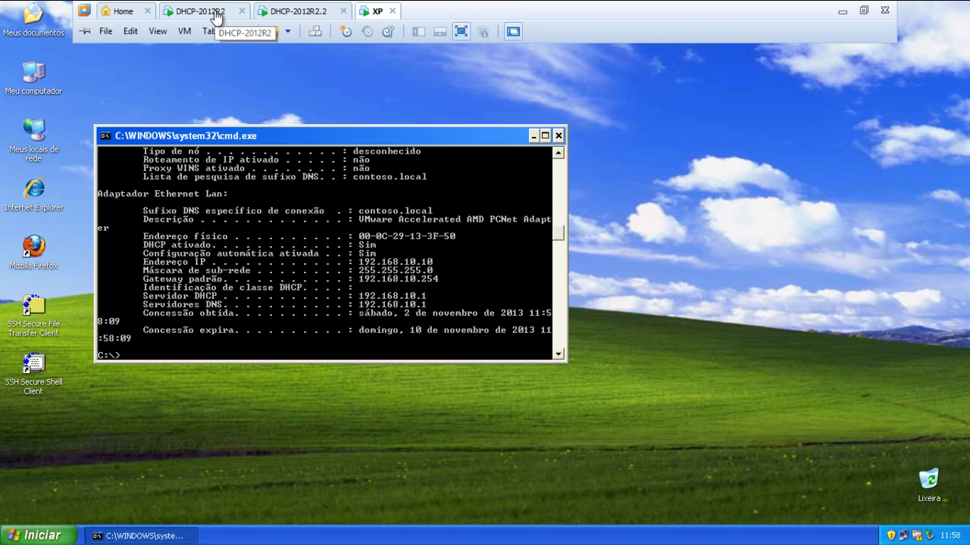
# Turn on the Deny filter that holds XP3's MAC 00-0C-29-13-3F-50.
pyautogui.click(216, 16)
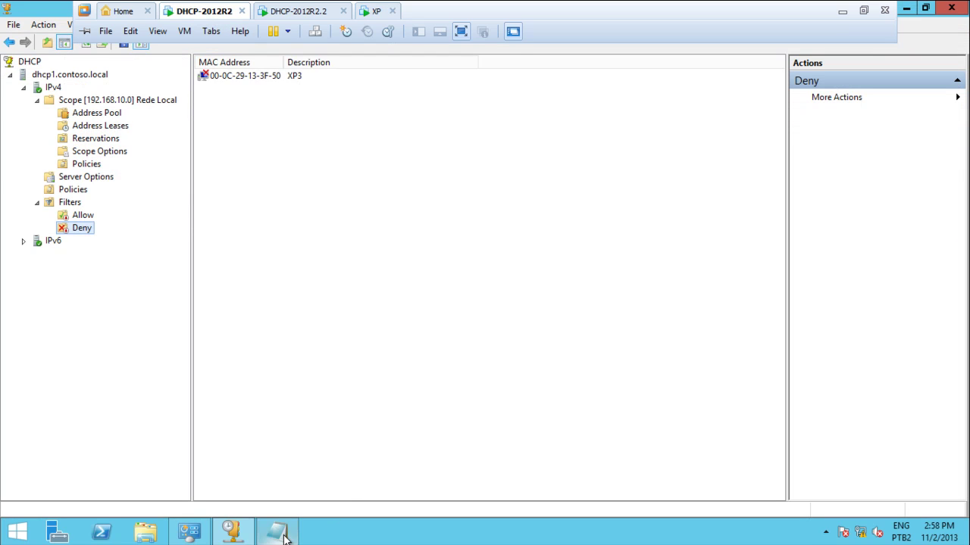
pyautogui.press('Tab')
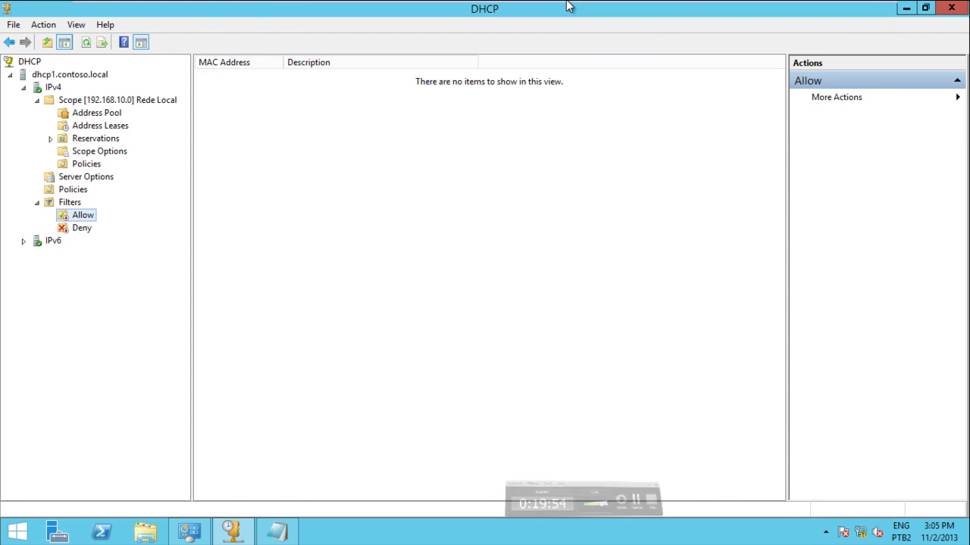
pyautogui.click(73, 192)
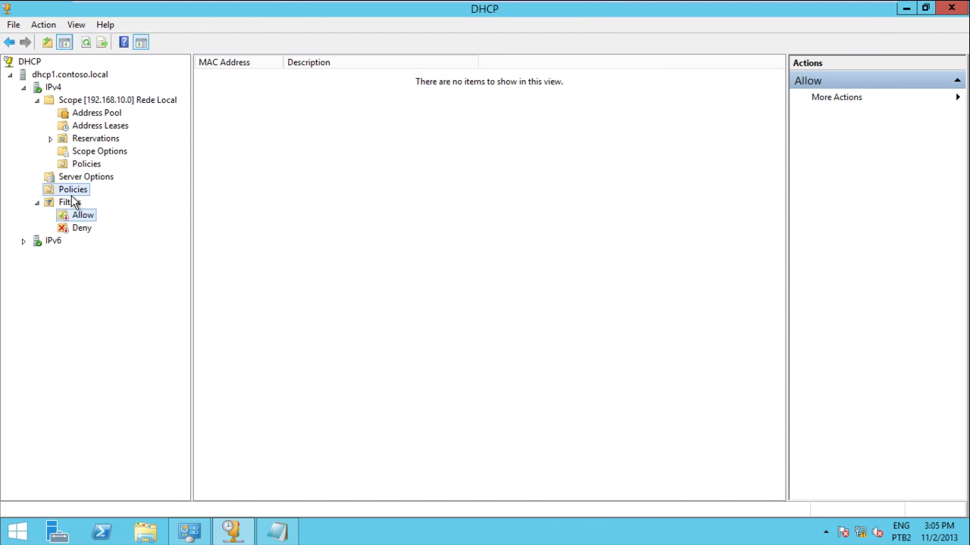
pyautogui.click(70, 203)
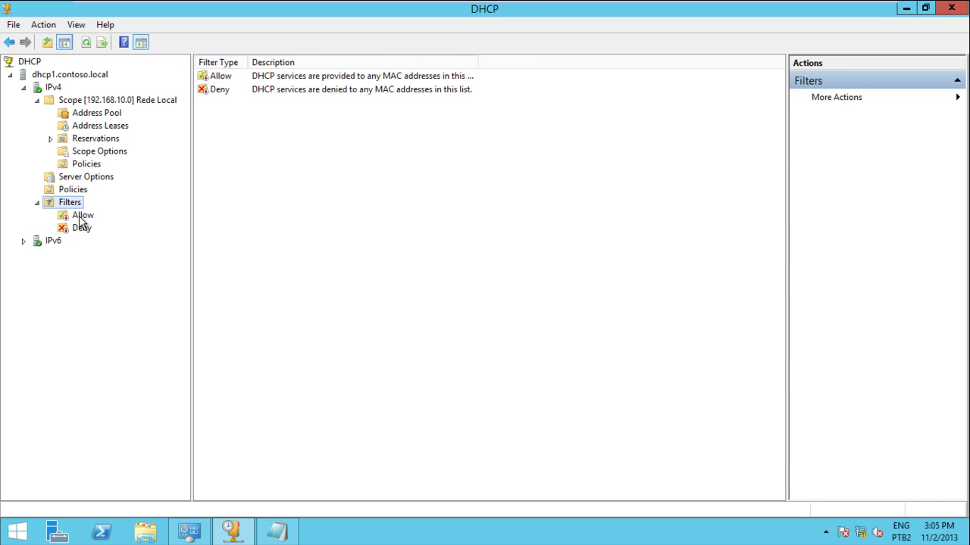
pyautogui.click(81, 216)
pyautogui.click(82, 229)
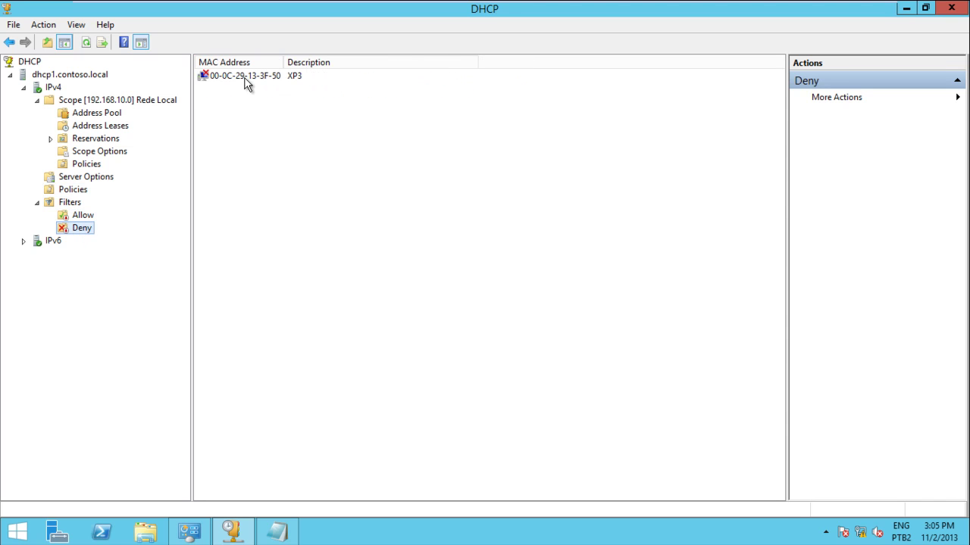
pyautogui.click(245, 79)
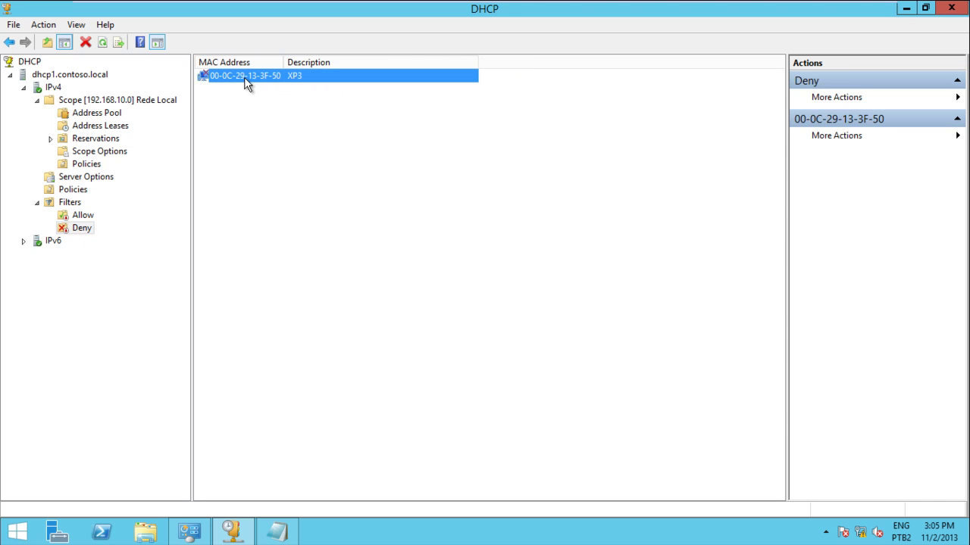
pyautogui.rightClick(82, 228)
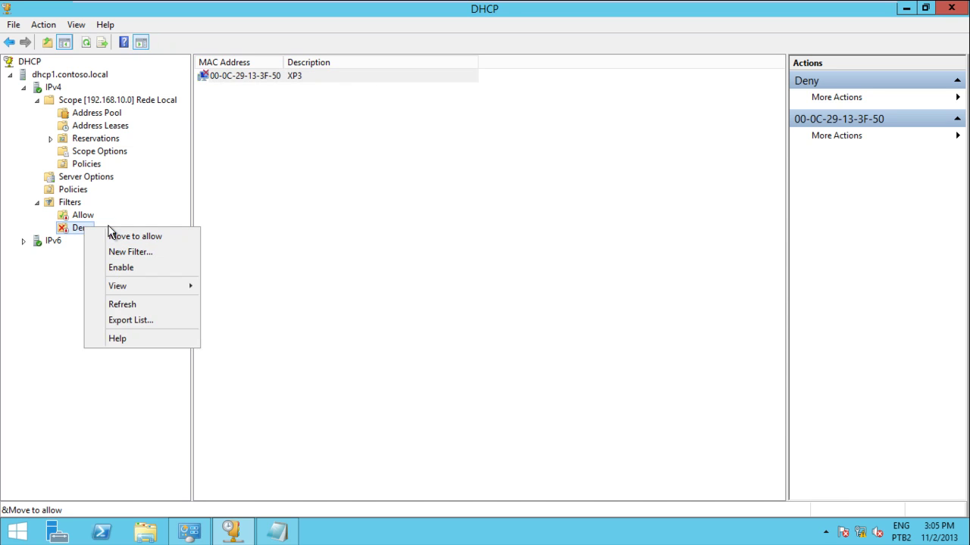
pyautogui.click(106, 271)
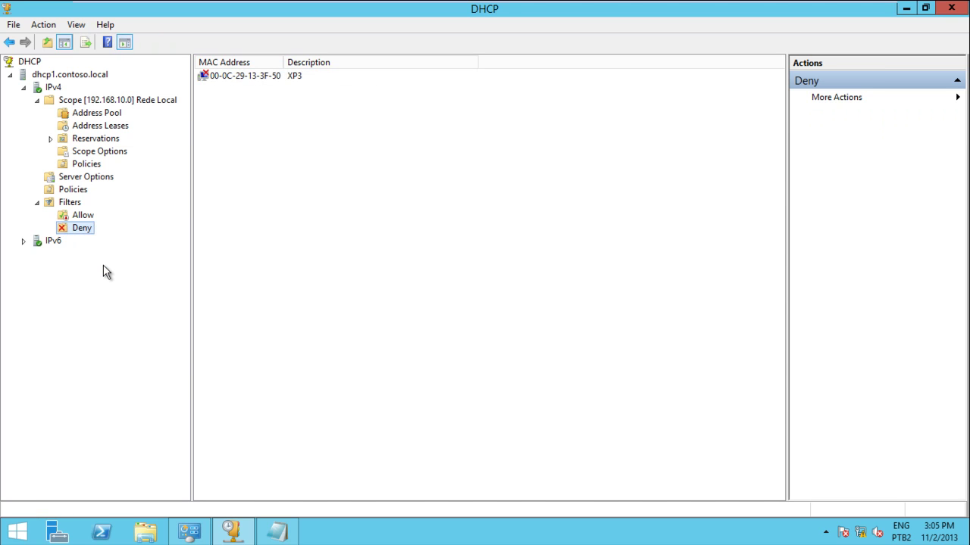
pyautogui.click(82, 216)
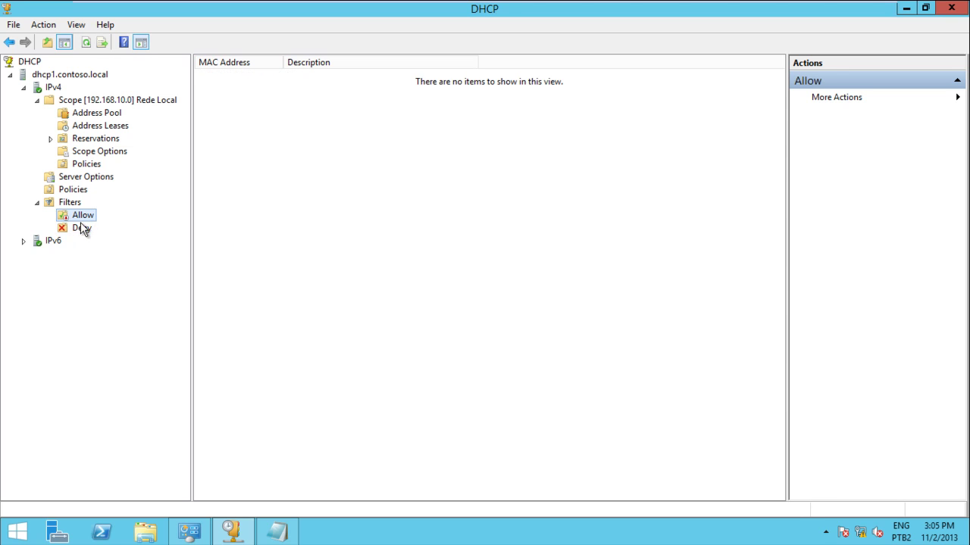
pyautogui.click(81, 229)
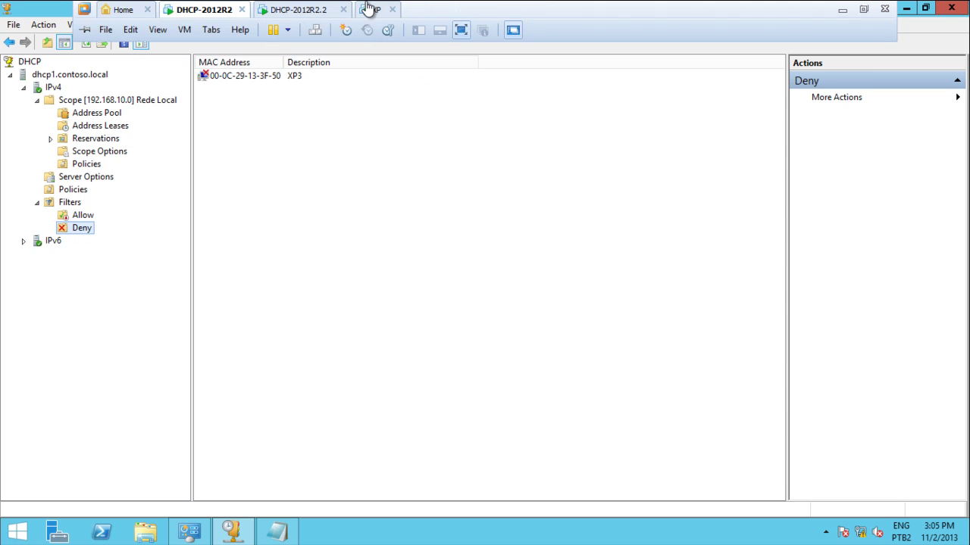
# Release the XP client's 192.168.10.10 lease with ipconfig /release.
pyautogui.click(372, 11)
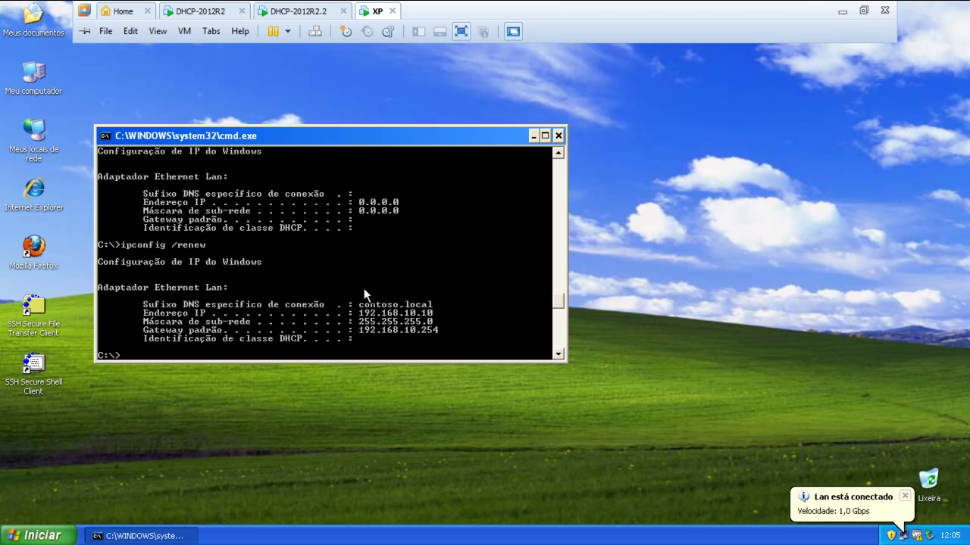
pyautogui.press('Up')
pyautogui.press('BackSpace')
pyautogui.press('BackSpace')
pyautogui.press('BackSpace')
pyautogui.write('lease')
pyautogui.press('Return')
# Run ipconfig /renew, which stays waiting at 0.0.0.0 for a server reply.
pyautogui.press('Up')
pyautogui.press('Up')
pyautogui.press('Up')
pyautogui.press('Down')
pyautogui.press('Down')
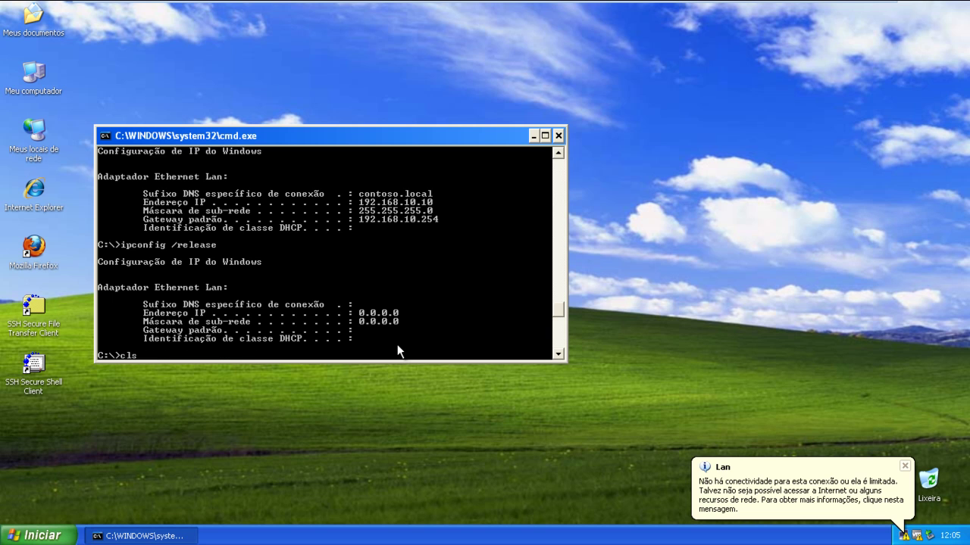
pyautogui.press('BackSpace')
pyautogui.press('BackSpace')
pyautogui.press('BackSpace')
pyautogui.press('BackSpace')
pyautogui.press('BackSpace')
pyautogui.write('new')
pyautogui.press('Return')
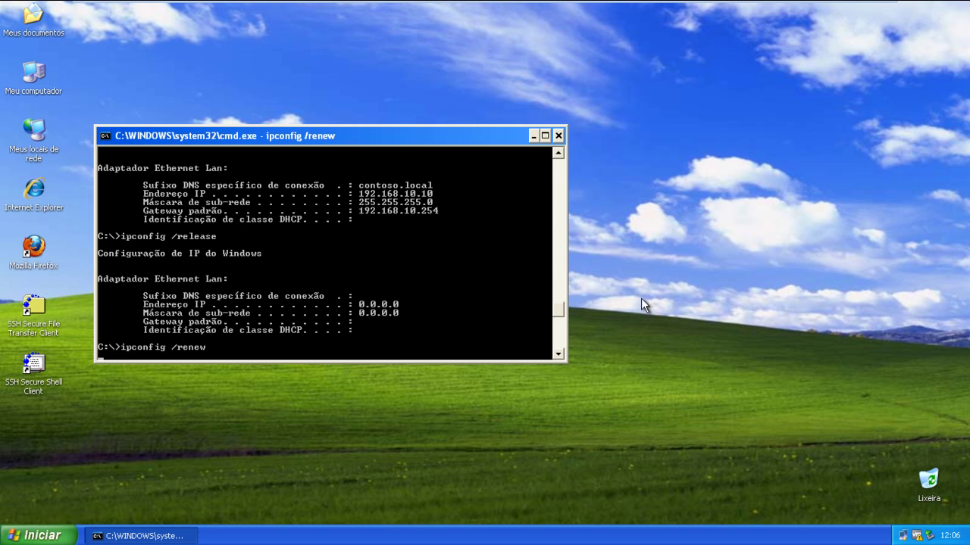
pyautogui.moveTo(906, 537)
pyautogui.moveTo(359, 3)
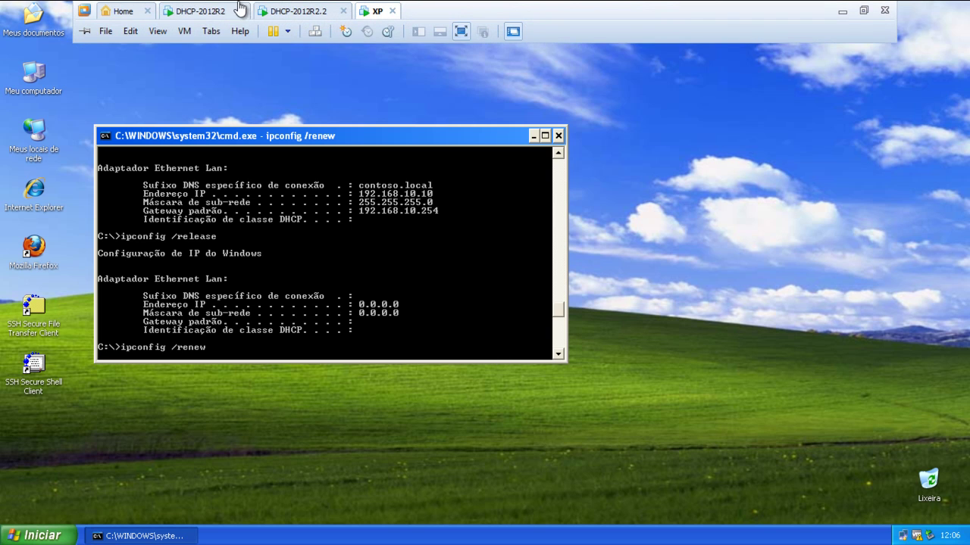
pyautogui.click(204, 11)
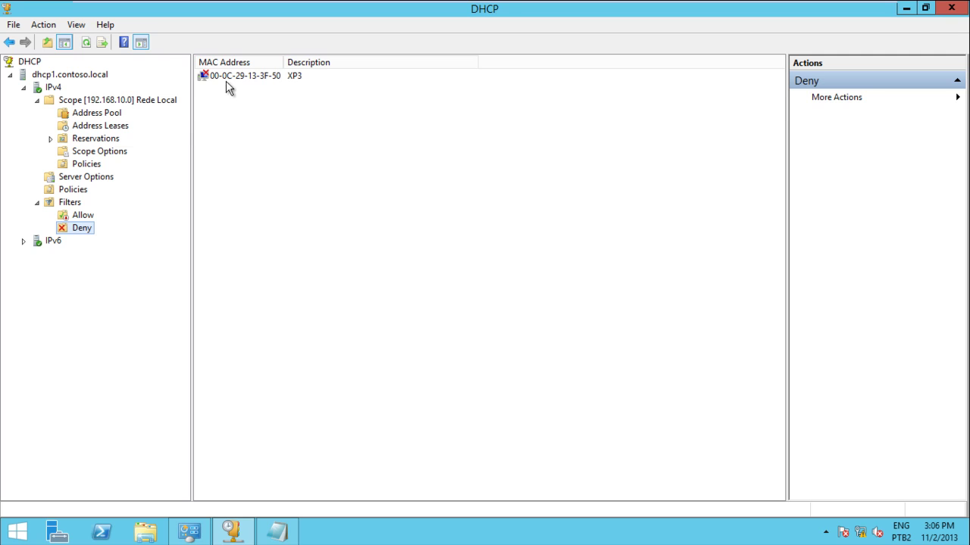
# Move XP3's MAC 00-0C-29-13-3F-50 from the Deny filter into the Allow filter.
pyautogui.click(234, 78)
pyautogui.click(234, 82)
pyautogui.rightClick(234, 82)
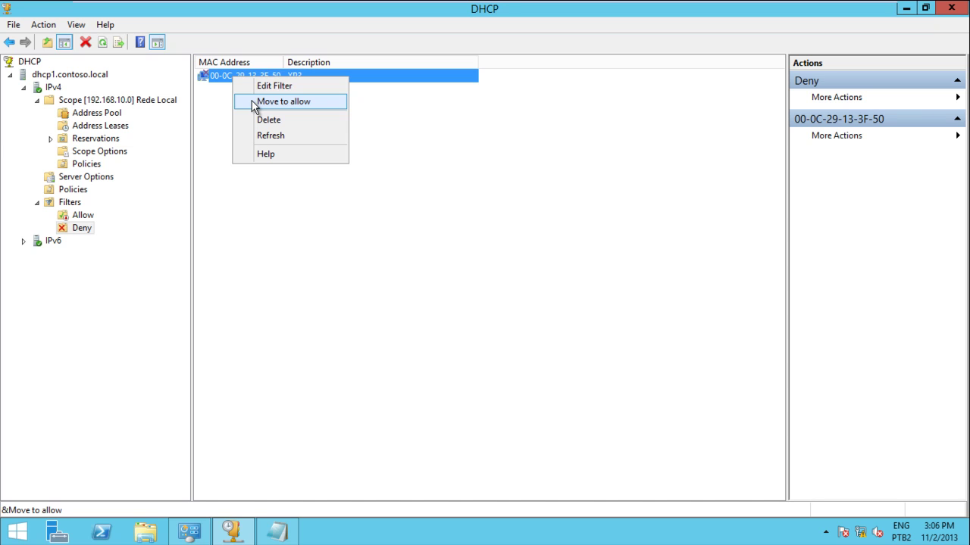
pyautogui.click(253, 103)
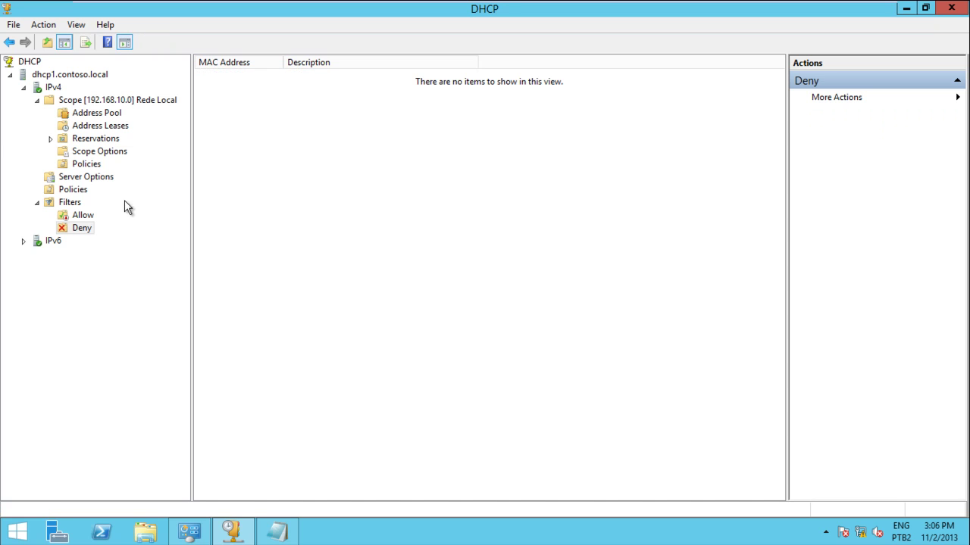
pyautogui.click(82, 216)
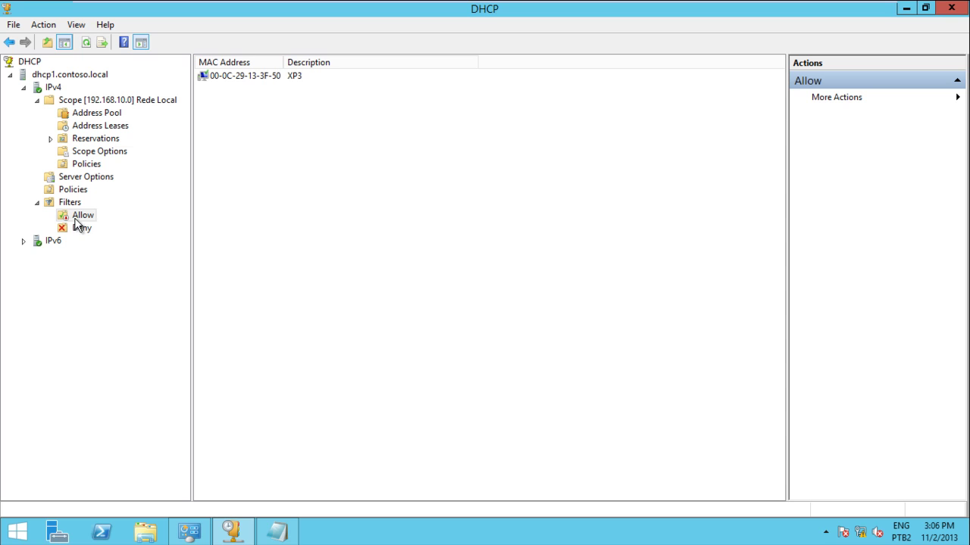
pyautogui.click(245, 78)
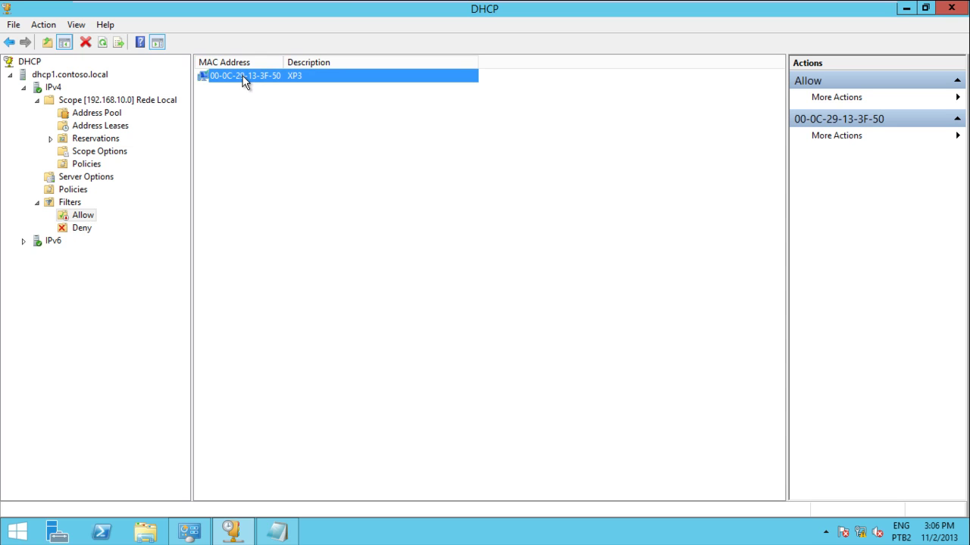
# Check the XP client's pending renewal, then enable the Allow filter.
pyautogui.moveTo(337, 6)
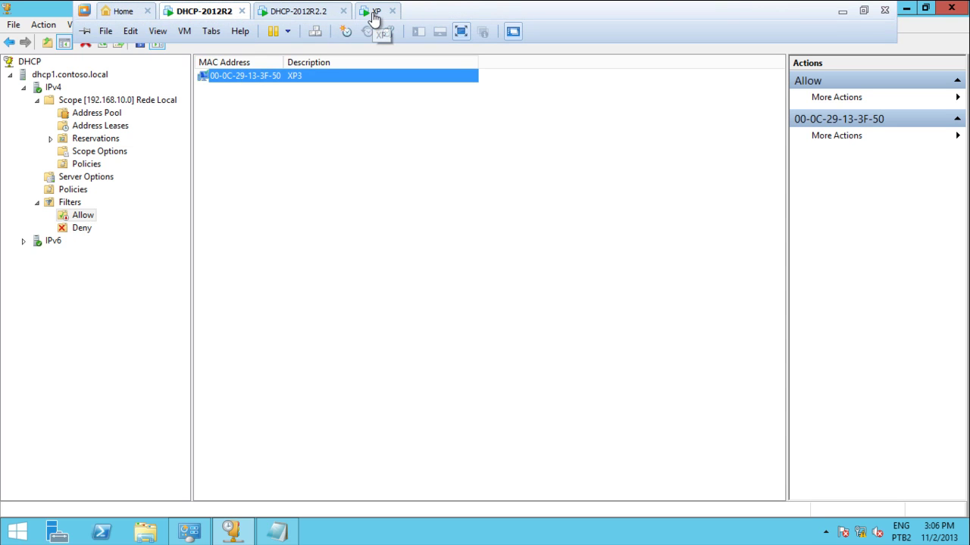
pyautogui.click(374, 13)
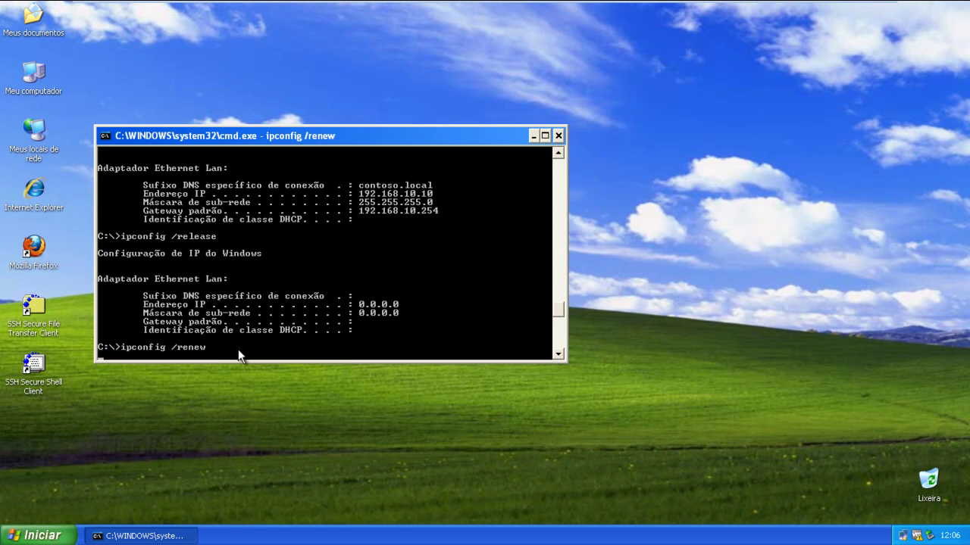
pyautogui.moveTo(265, 6)
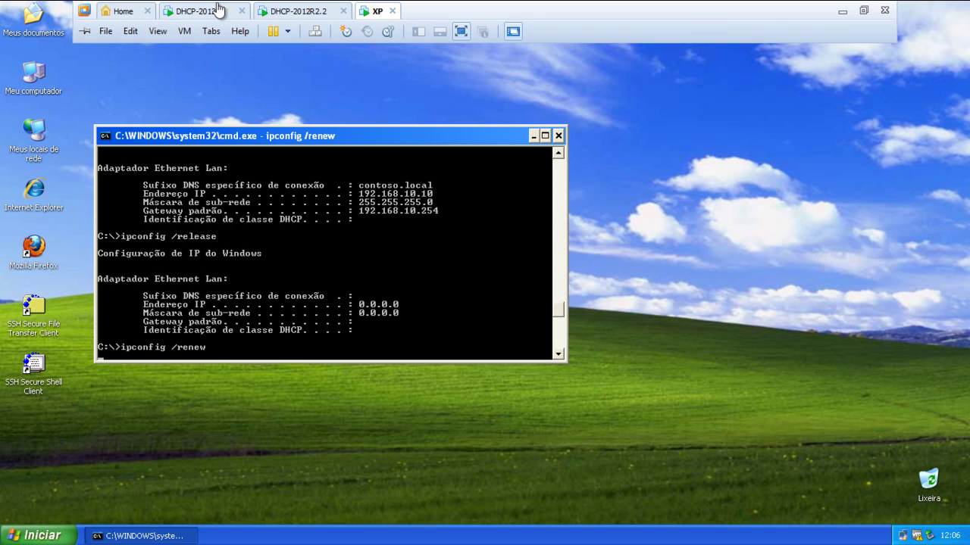
pyautogui.click(213, 11)
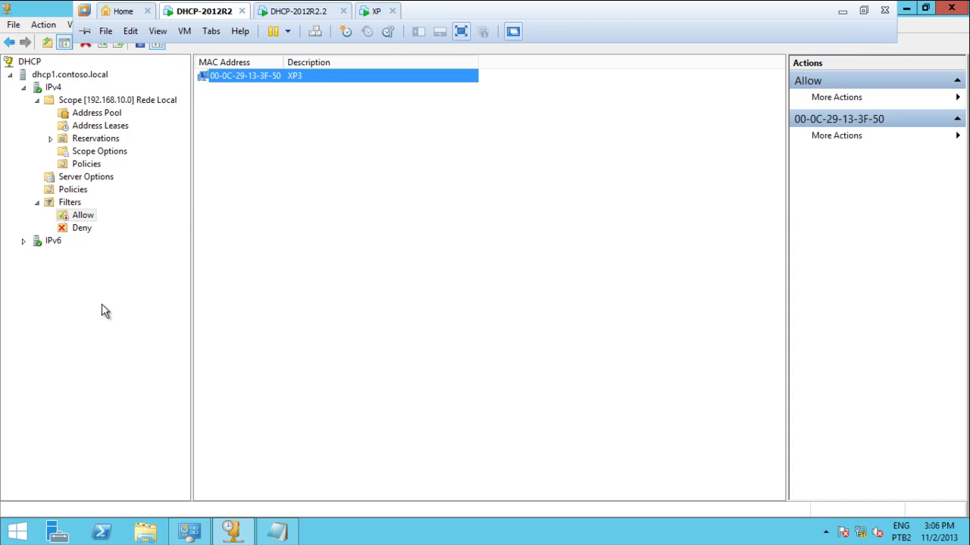
pyautogui.rightClick(76, 219)
pyautogui.click(89, 259)
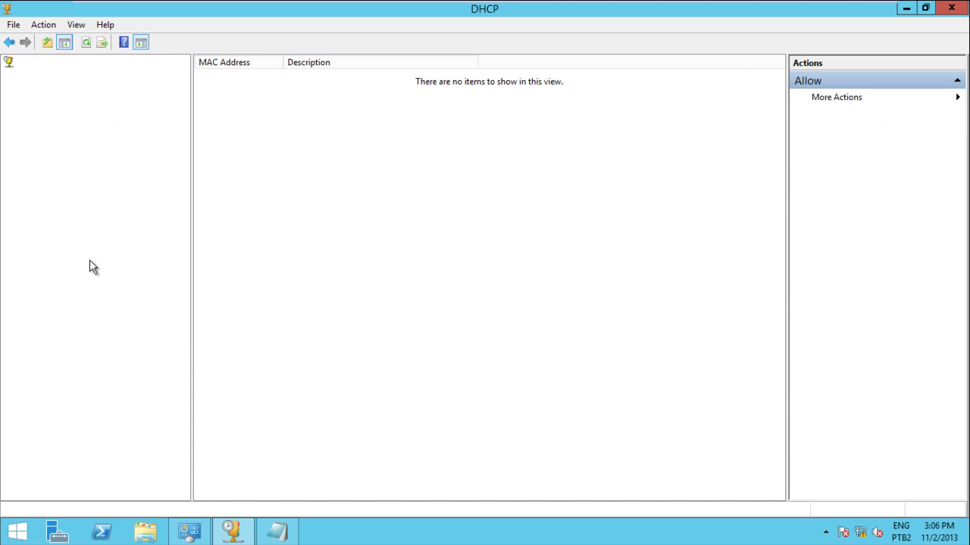
# Rerun ipconfig /renew, obtaining 192.168.10.10, gateway 192.168.10.254 and suffix contoso.local.
pyautogui.moveTo(256, 8)
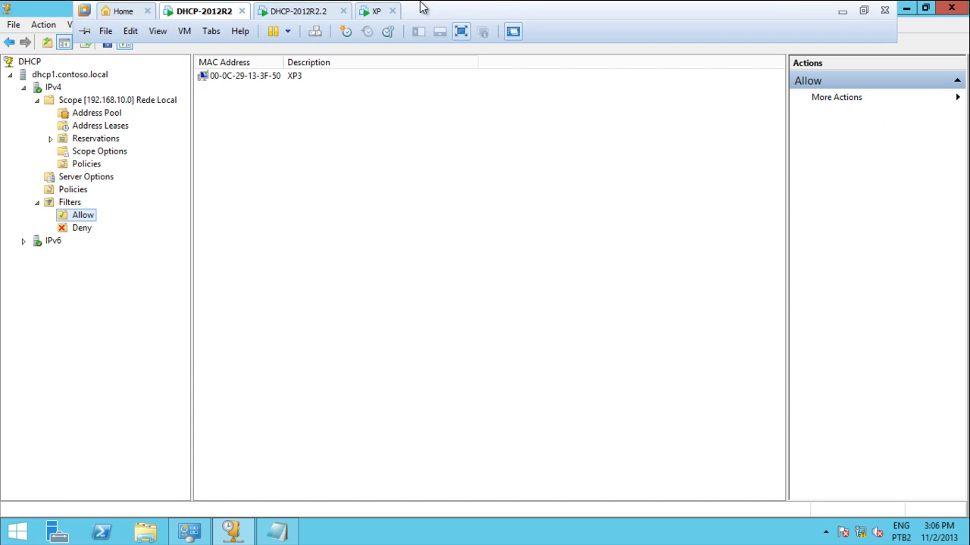
pyautogui.click(376, 12)
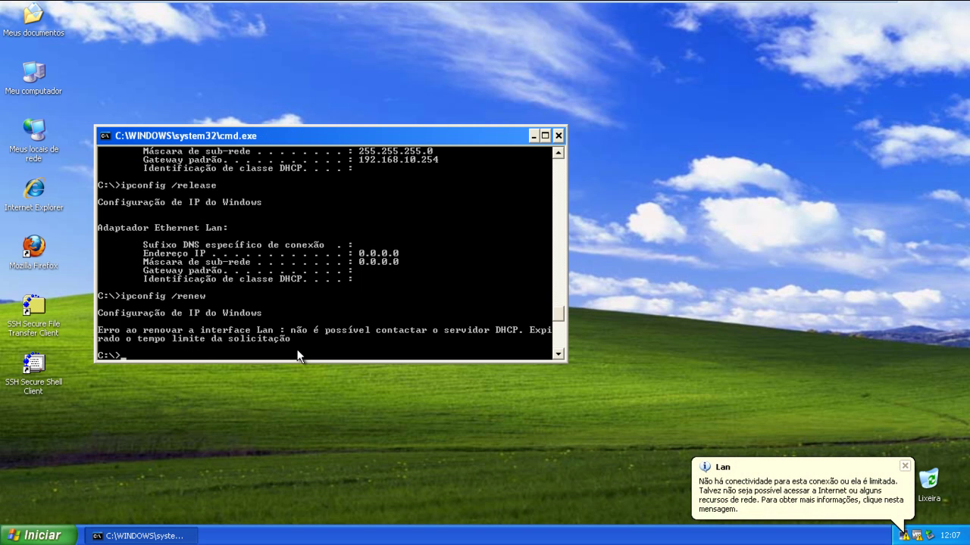
pyautogui.press('Up')
pyautogui.press('Return')
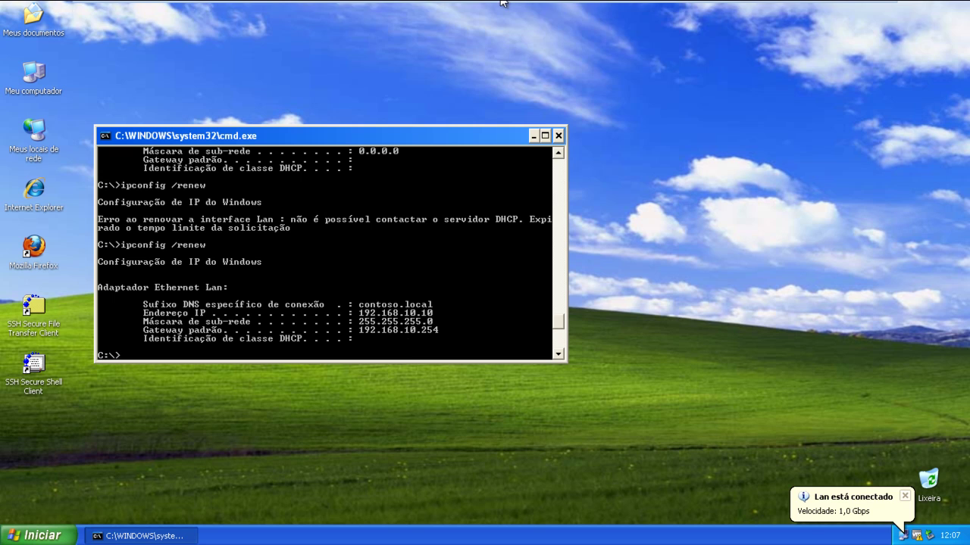
pyautogui.moveTo(503, 3)
pyautogui.click(203, 15)
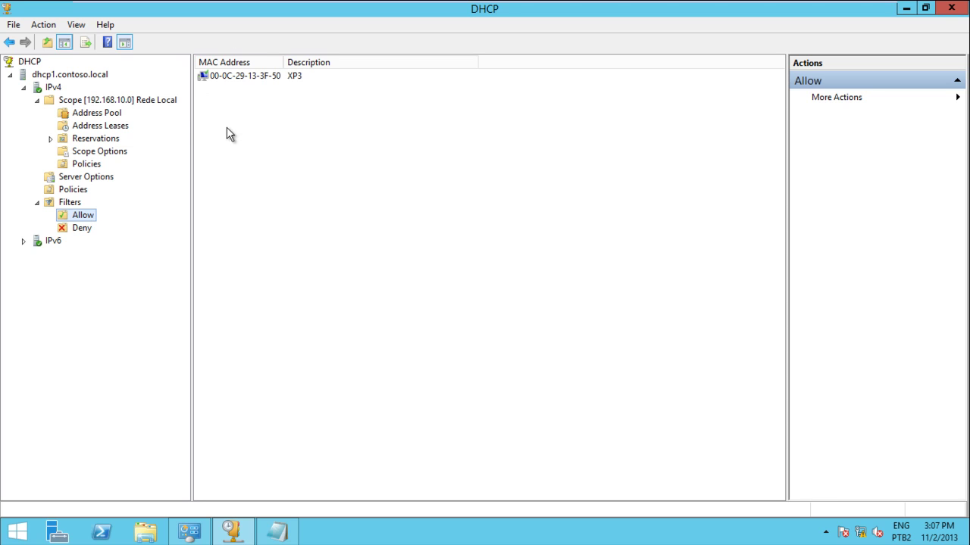
# Disable both the Allow and Deny MAC filters.
pyautogui.click(88, 231)
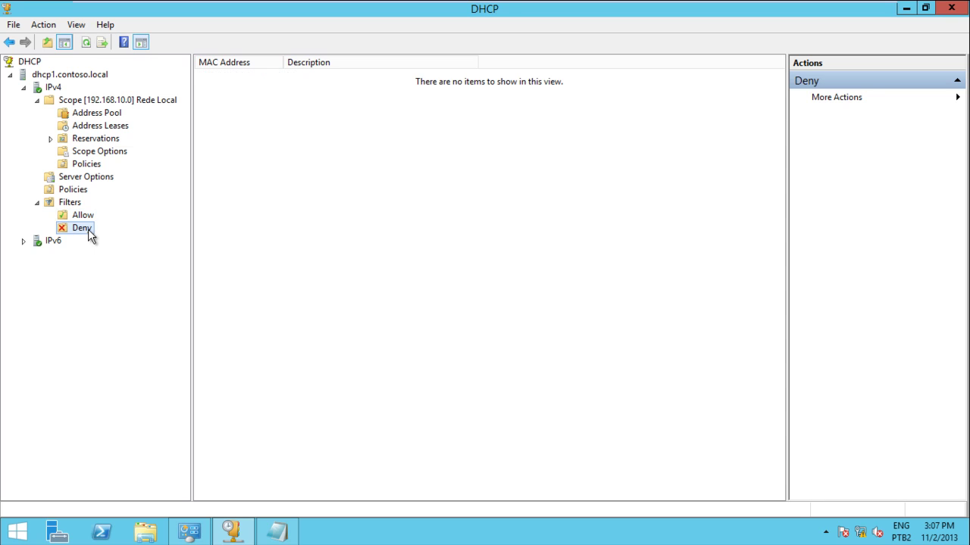
pyautogui.click(85, 218)
pyautogui.rightClick(85, 218)
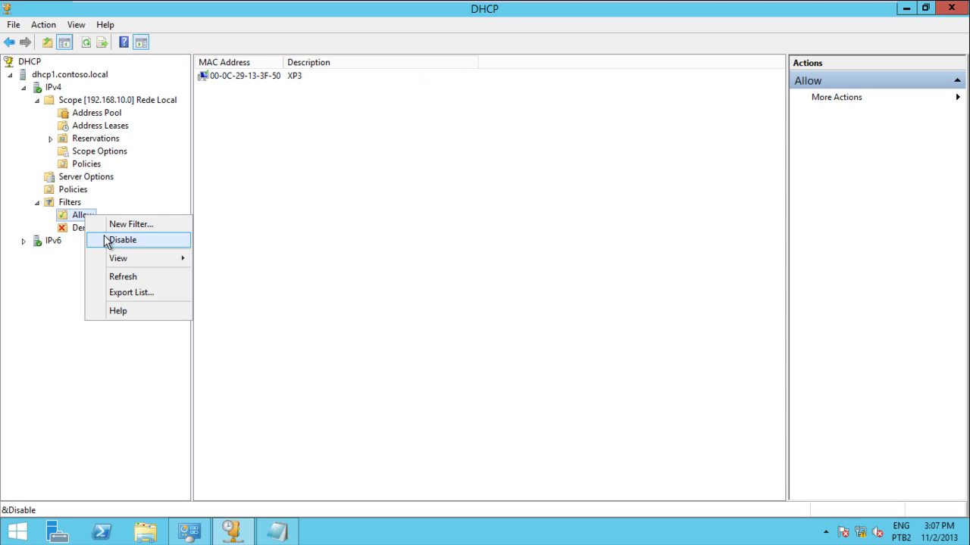
pyautogui.click(106, 240)
pyautogui.click(81, 229)
pyautogui.rightClick(87, 230)
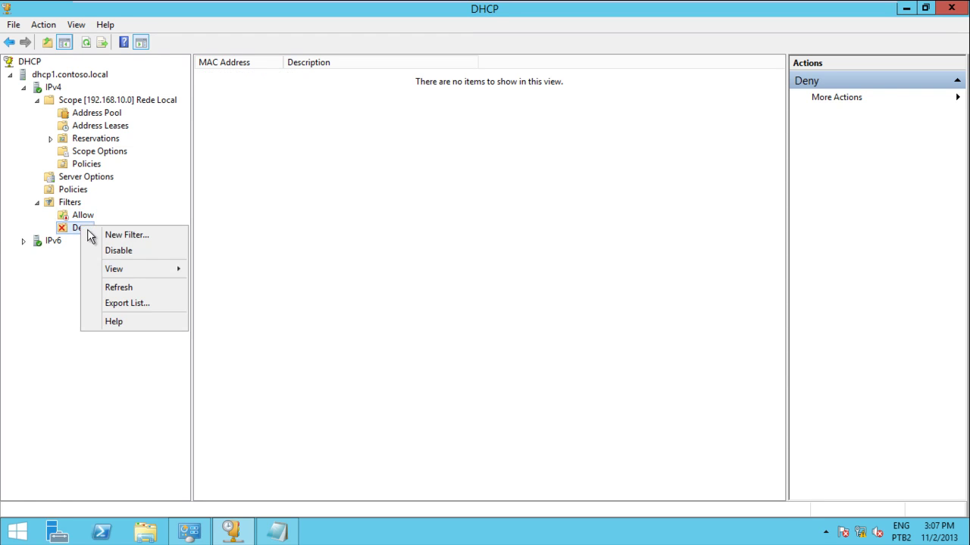
pyautogui.click(107, 251)
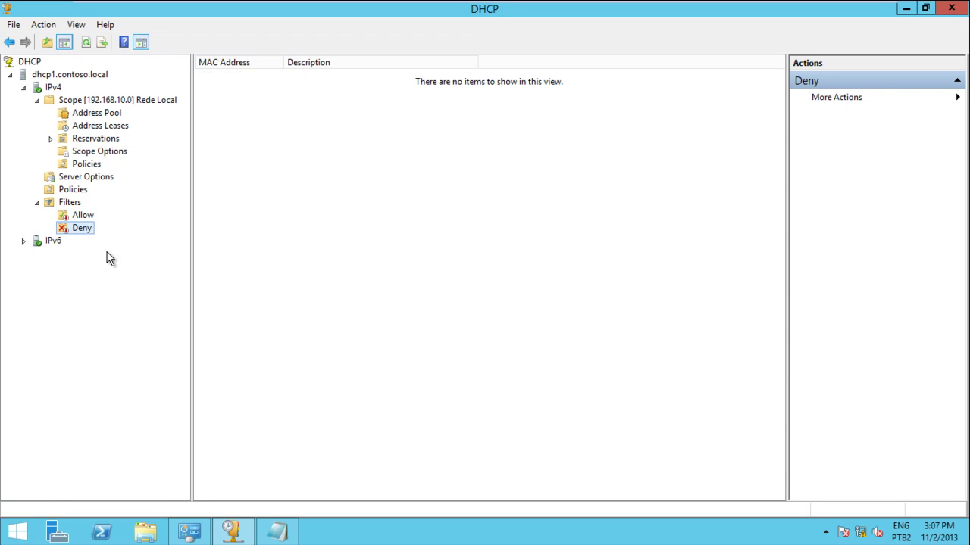
# Delete the XP3 entry 00-0C-29-13-3F-50 from the Allow list and confirm.
pyautogui.click(79, 218)
pyautogui.click(216, 77)
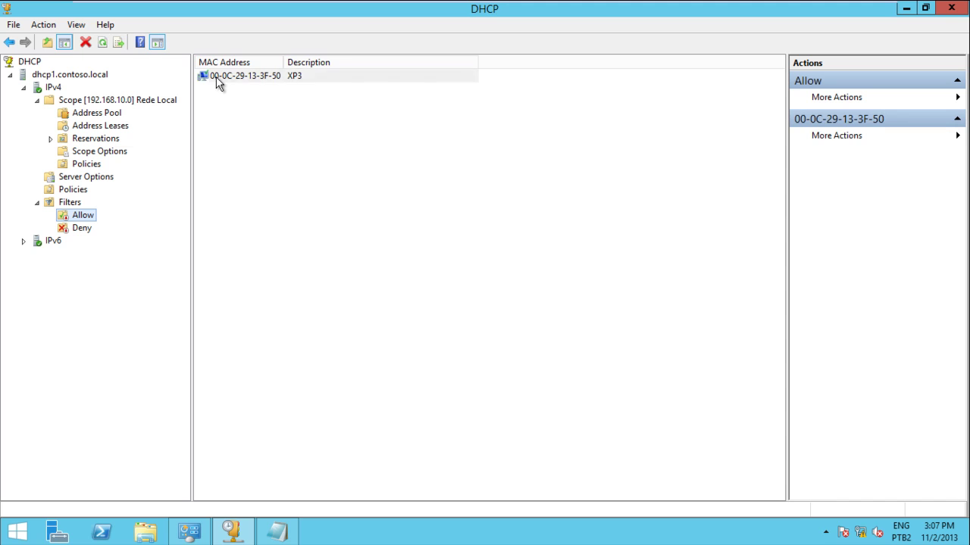
pyautogui.press('Delete')
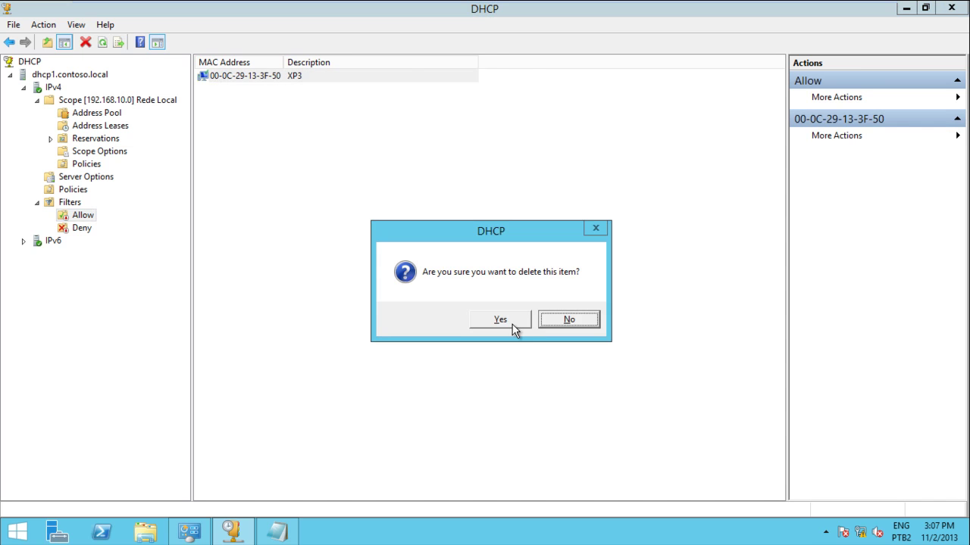
pyautogui.click(512, 325)
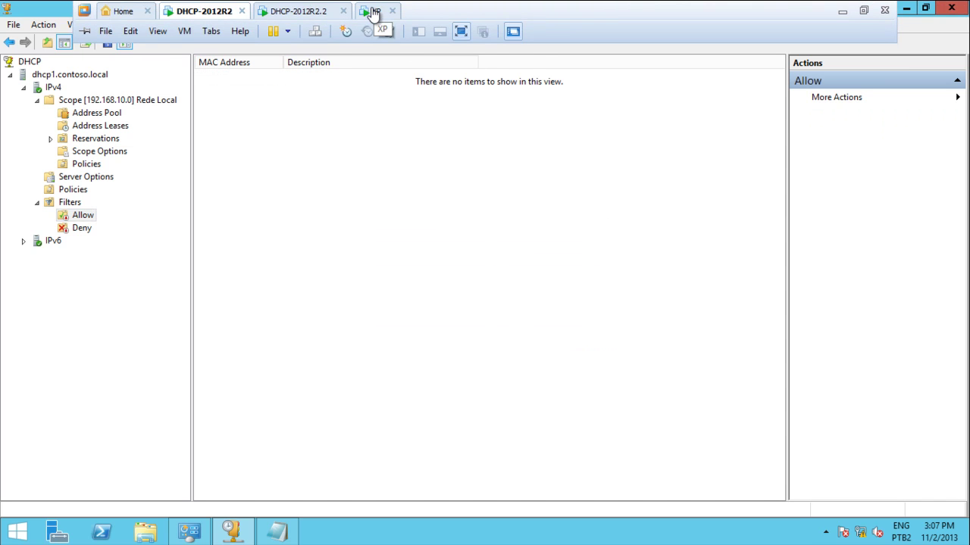
pyautogui.click(374, 11)
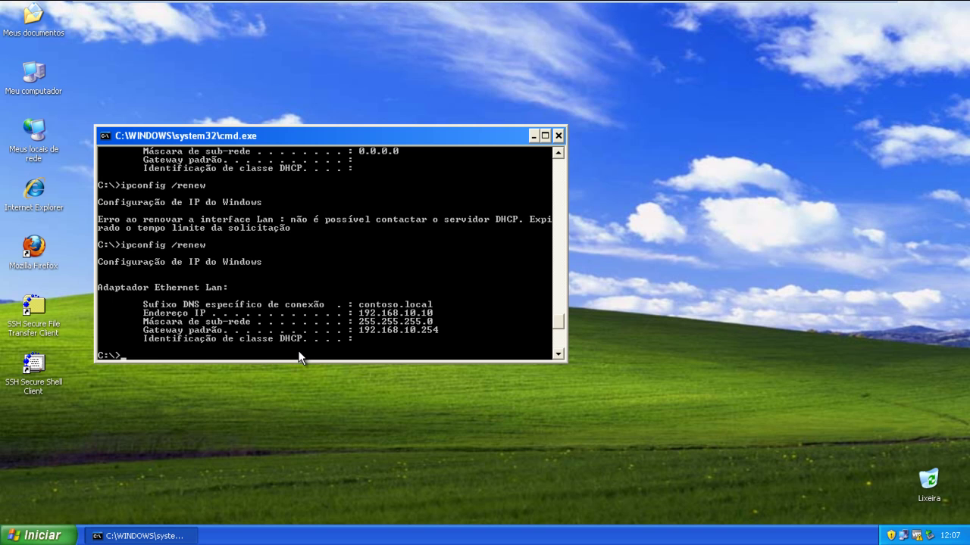
# Release the Windows XP client's DHCP lease with ipconfig /release.
pyautogui.press('Up')
pyautogui.press('BackSpace')
pyautogui.press('BackSpace')
pyautogui.press('BackSpace')
pyautogui.write('lease')
pyautogui.press('Return')
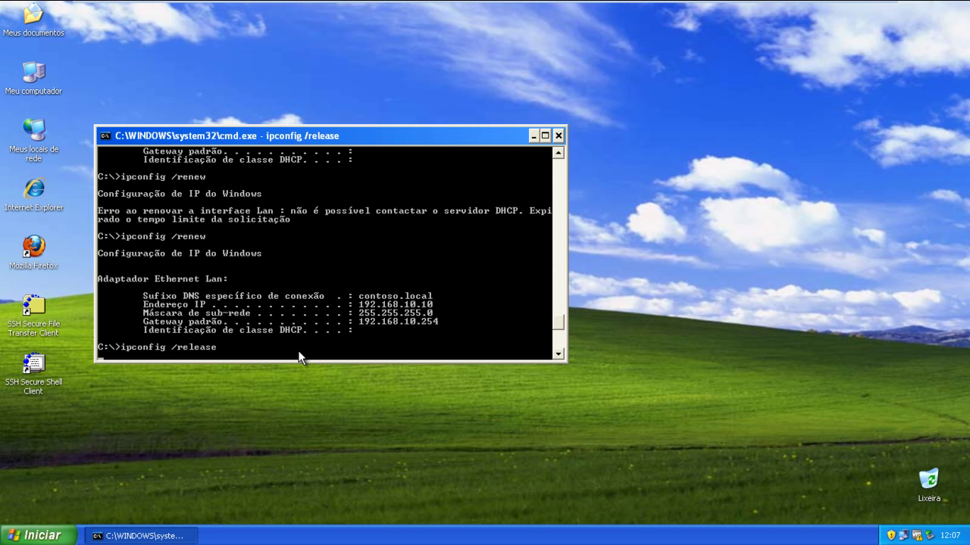
# Renew the lease with ipconfig /renew to get 192.168.10.10, then return to the DHCP-2012R2 VM.
pyautogui.press('Up')
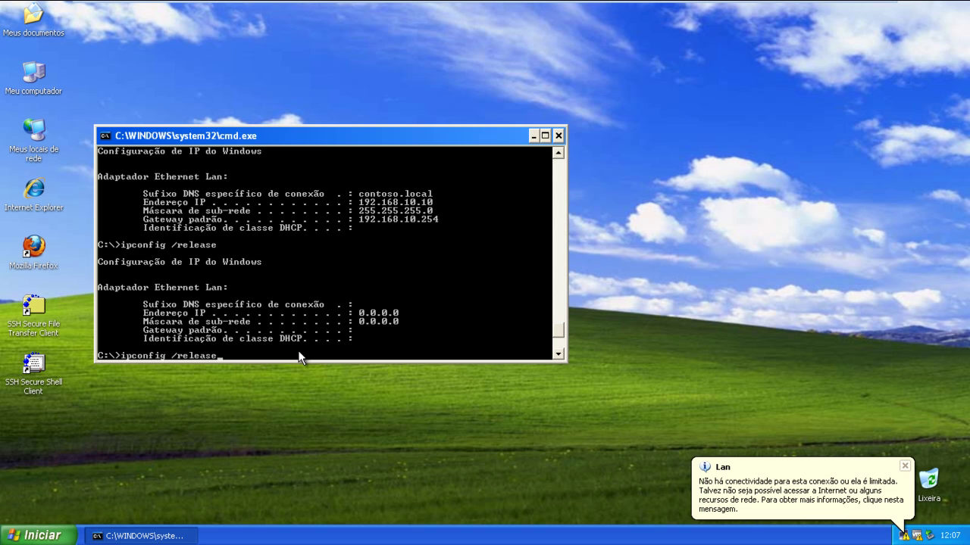
pyautogui.press('BackSpace')
pyautogui.press('BackSpace')
pyautogui.press('BackSpace')
pyautogui.press('BackSpace')
pyautogui.press('BackSpace')
pyautogui.write('new')
pyautogui.press('Return')
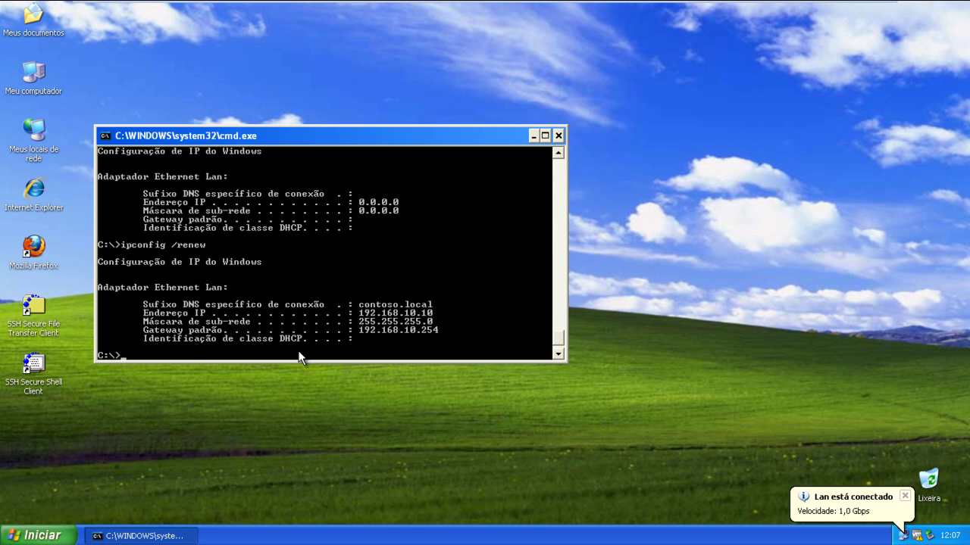
pyautogui.click(201, 11)
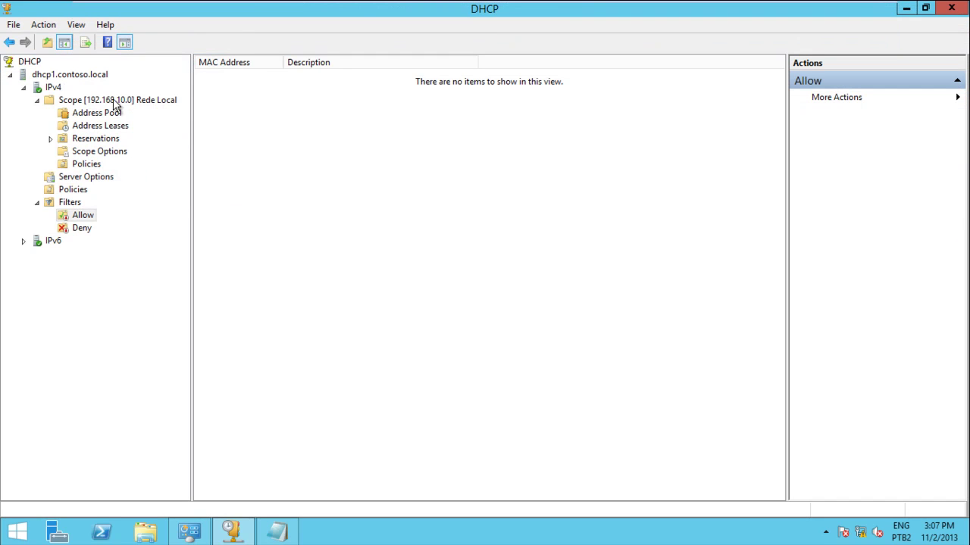
# Inspect the Rede Local scope's properties (range 192.168.10.10–192.168.10.50, 8-day lease) and cancel unchanged.
pyautogui.click(113, 100)
pyautogui.rightClick(112, 100)
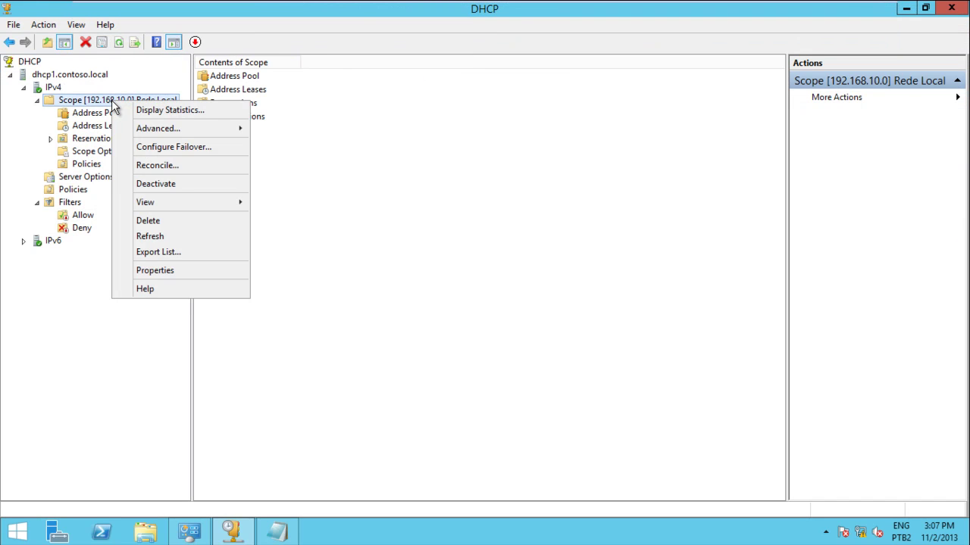
pyautogui.click(156, 268)
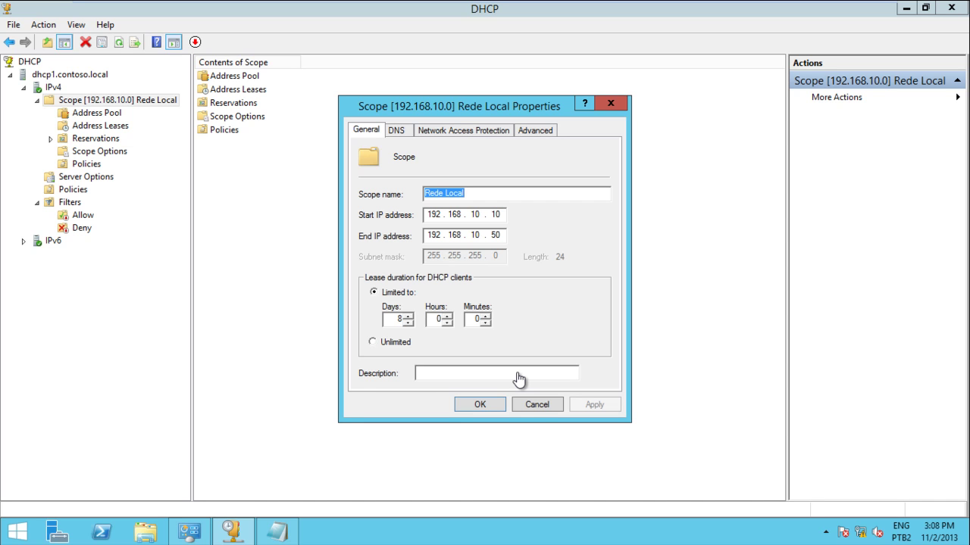
pyautogui.click(537, 404)
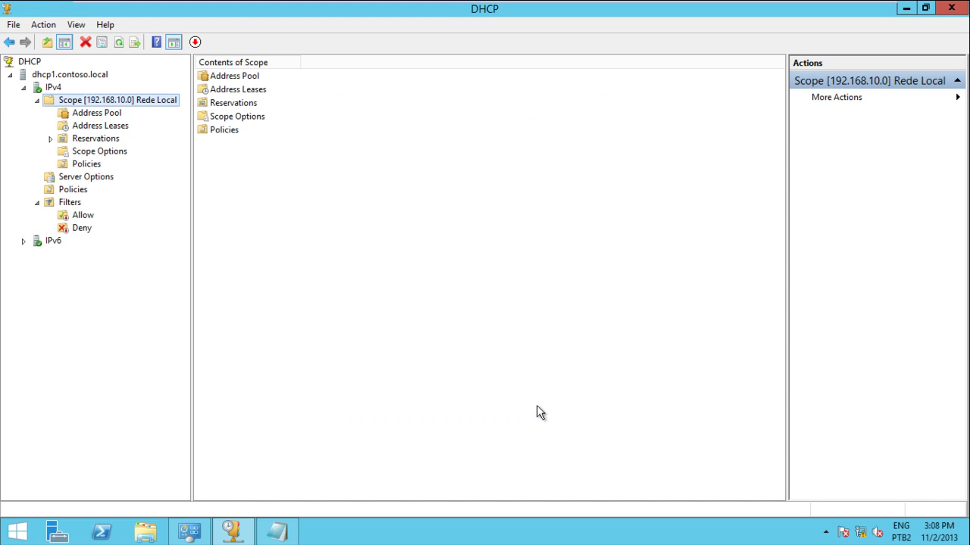
# Start a new server-level DHCP policy named TI and advance to its conditions page.
pyautogui.click(69, 193)
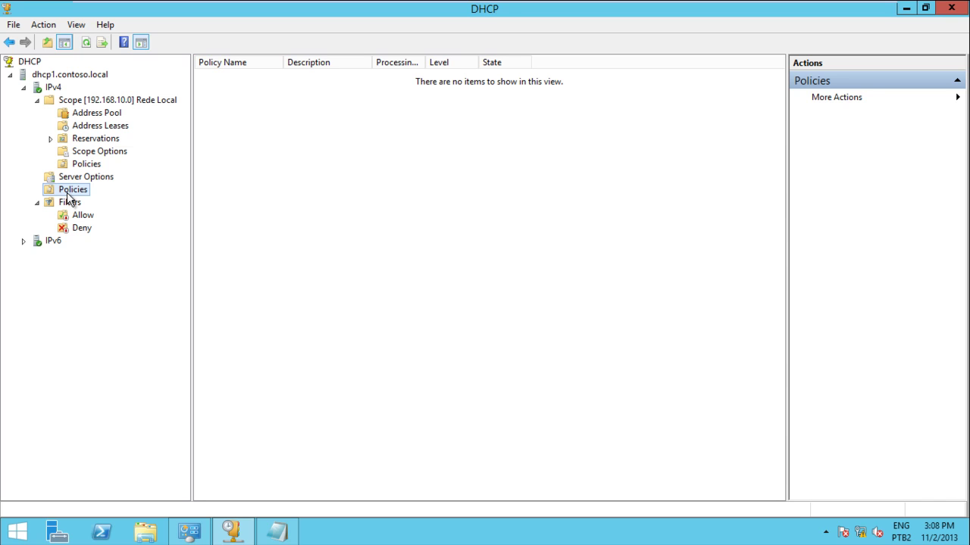
pyautogui.rightClick(66, 192)
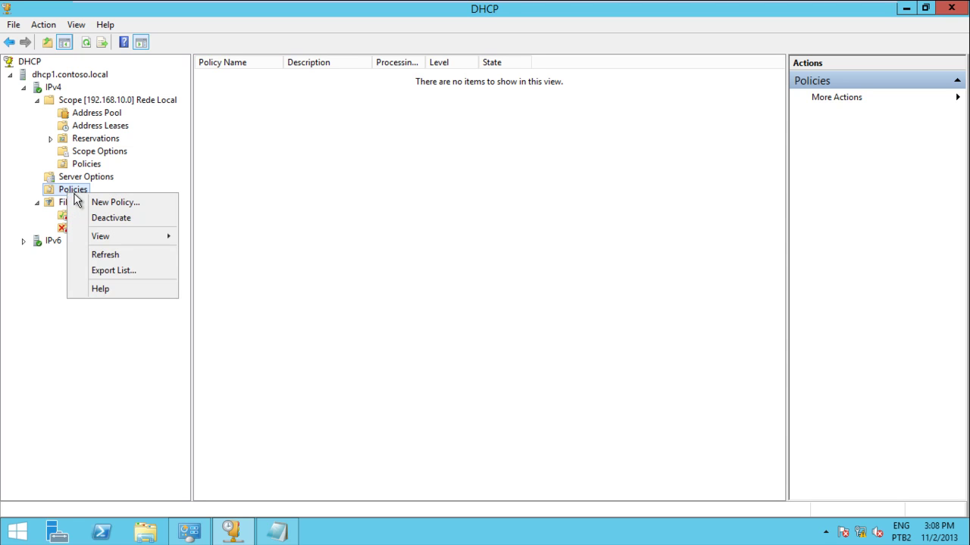
pyautogui.click(92, 205)
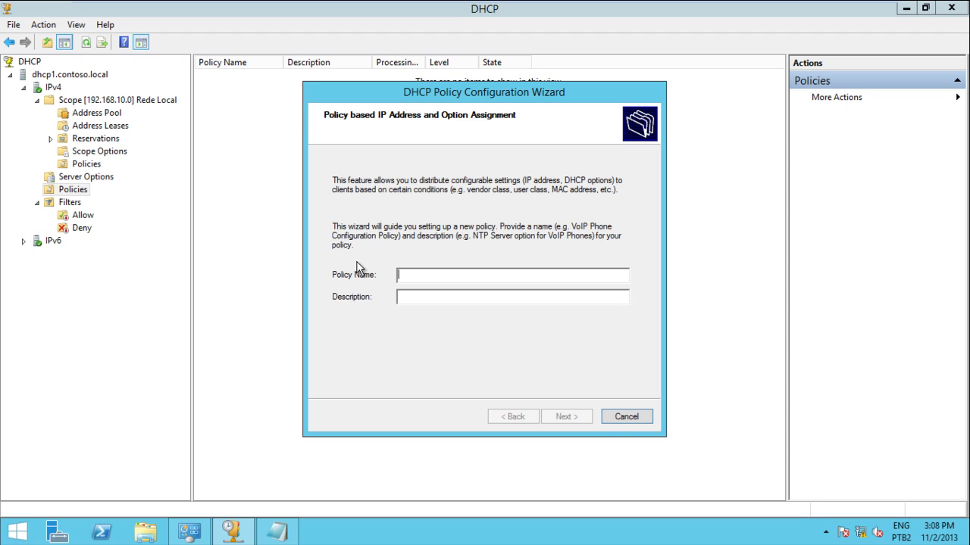
pyautogui.write('TI')
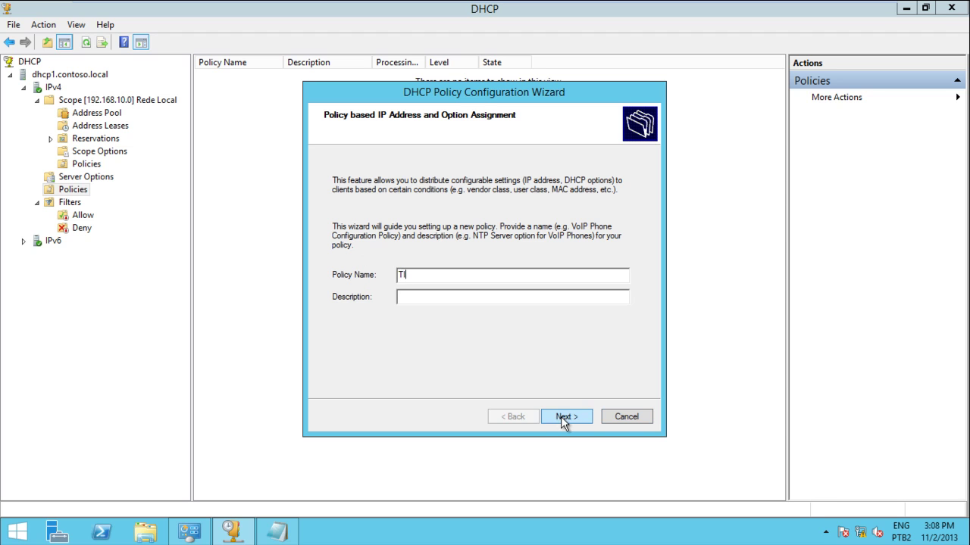
pyautogui.click(565, 416)
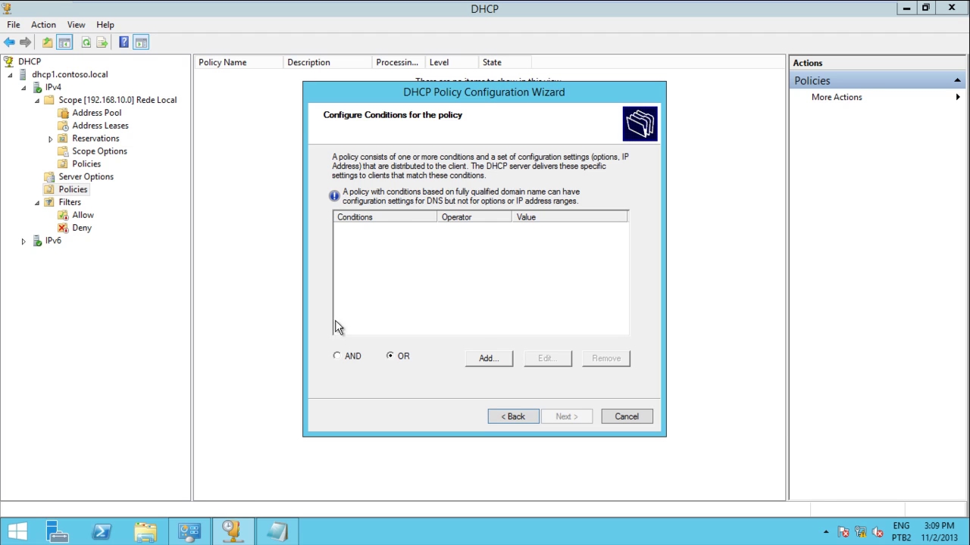
# Set the TI policy to AND and add a MAC Address condition for 000C29133F50.
pyautogui.click(337, 356)
pyautogui.click(488, 365)
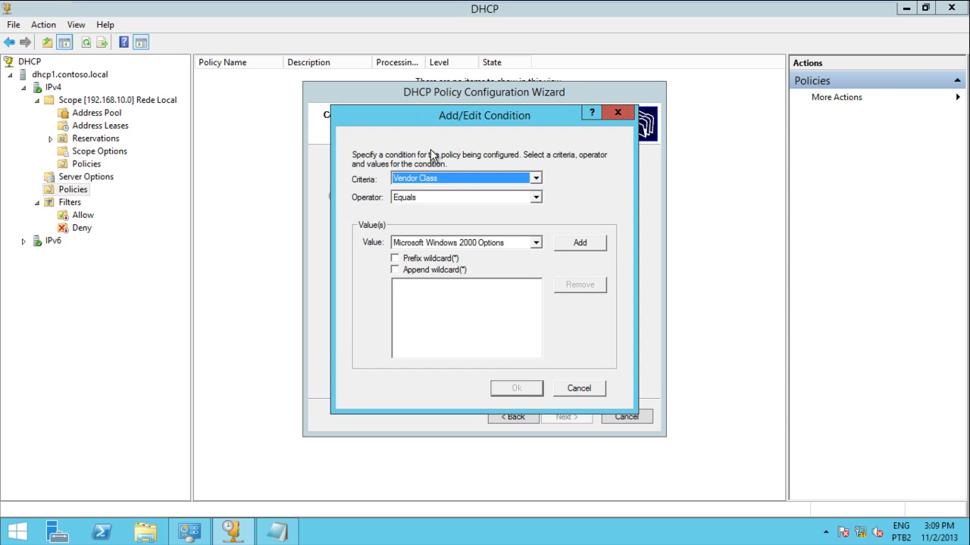
pyautogui.click(455, 181)
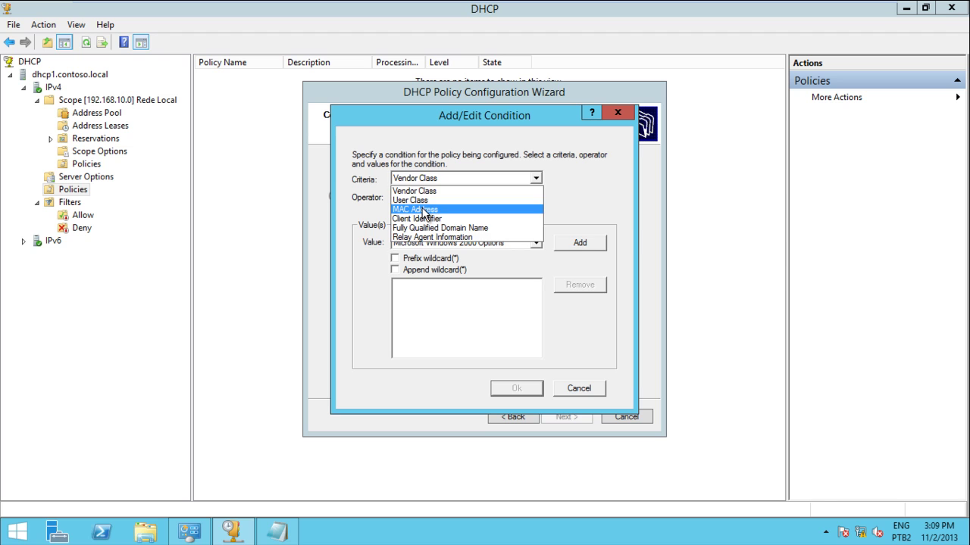
pyautogui.click(424, 210)
pyautogui.click(418, 242)
pyautogui.write('000c29133f50')
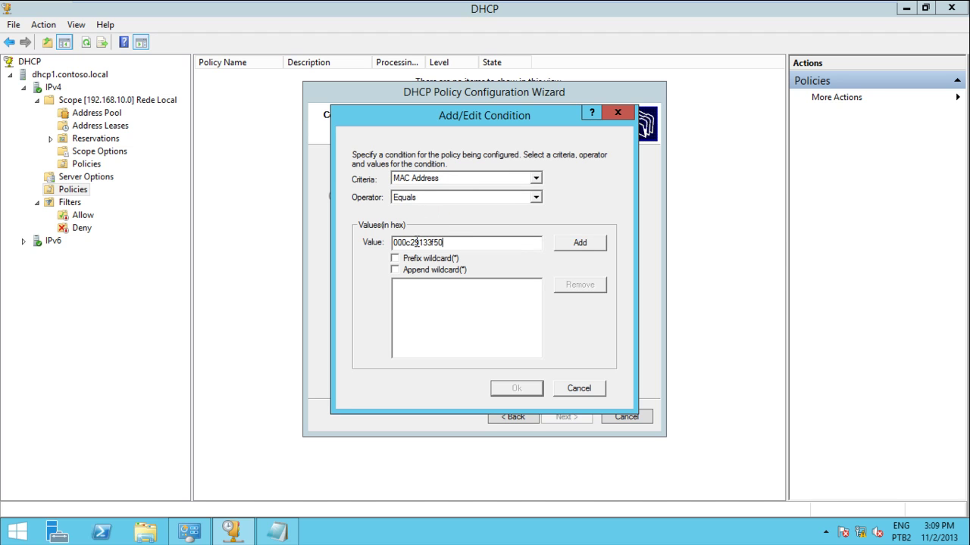
pyautogui.click(589, 247)
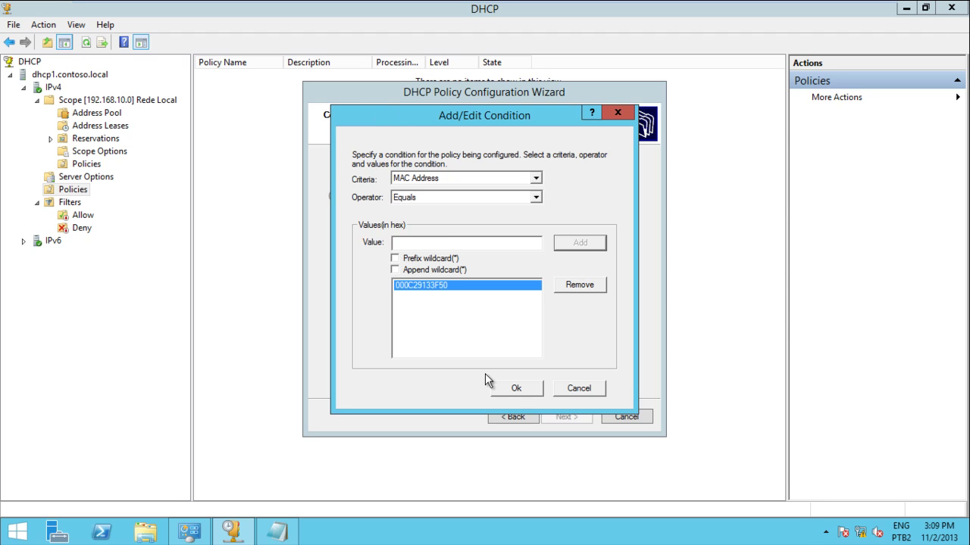
pyautogui.click(517, 390)
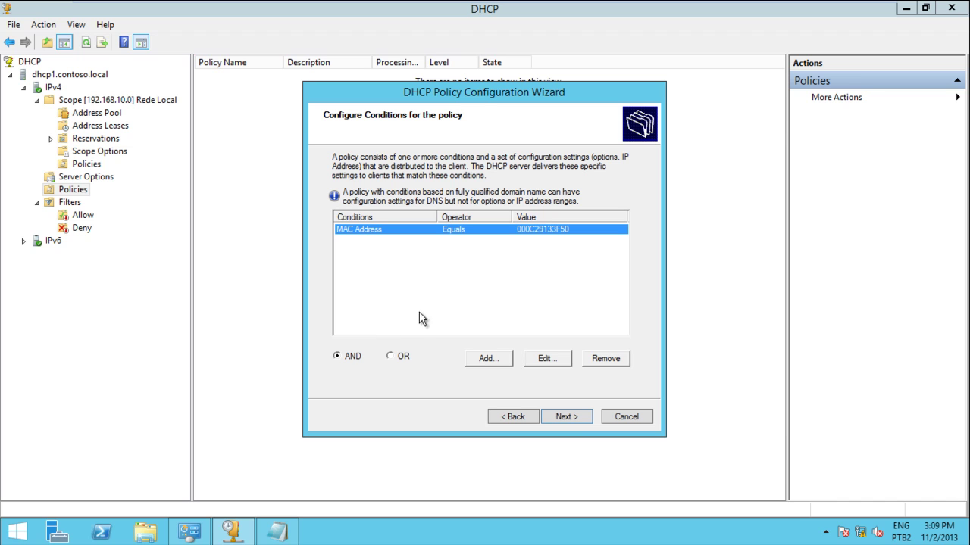
# Add a second MAC Address condition for 000C29133F51 and continue to the option settings.
pyautogui.click(488, 359)
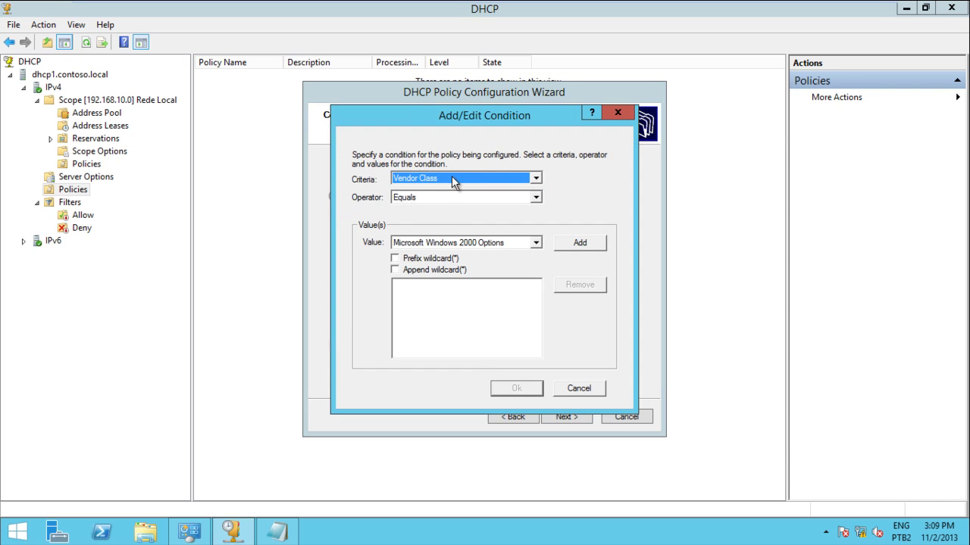
pyautogui.click(455, 179)
pyautogui.click(437, 210)
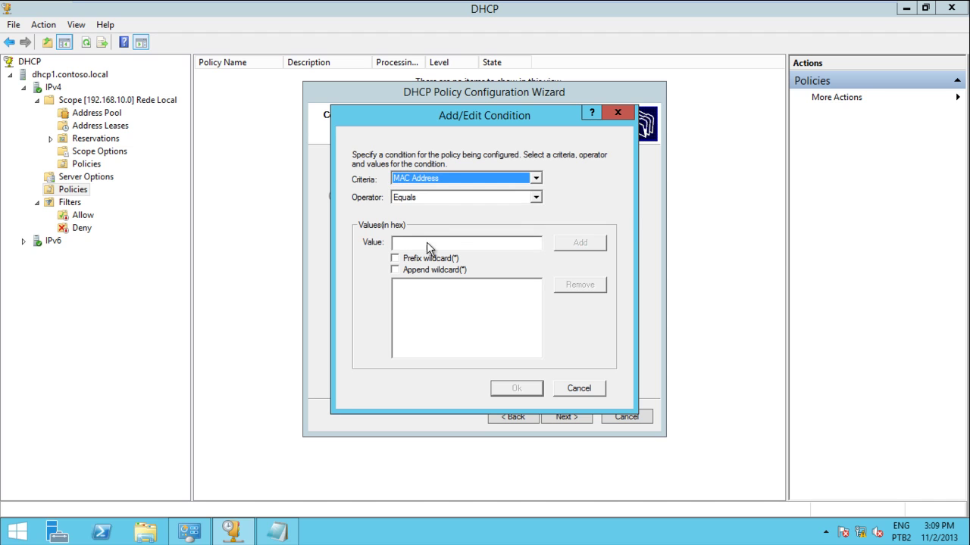
pyautogui.click(424, 245)
pyautogui.write('000c29133f51')
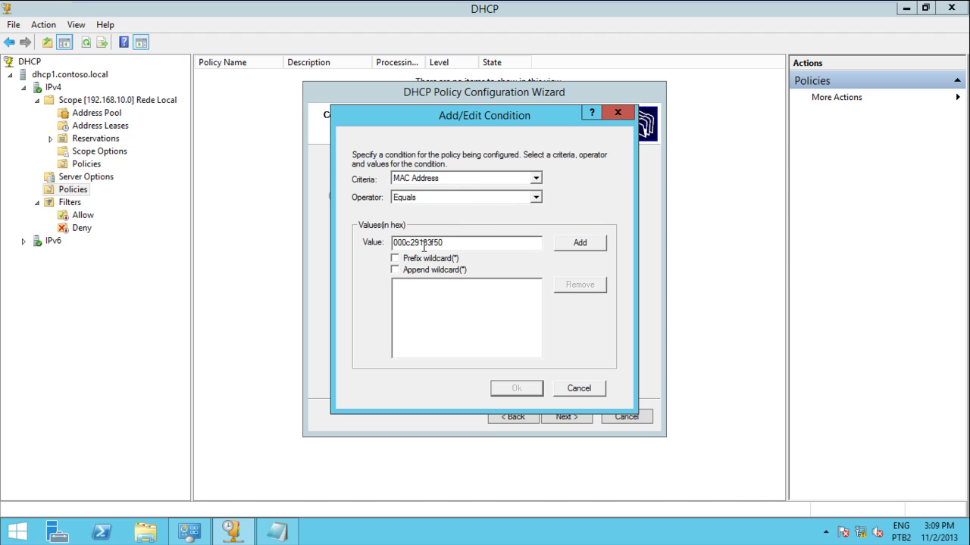
pyautogui.click(580, 242)
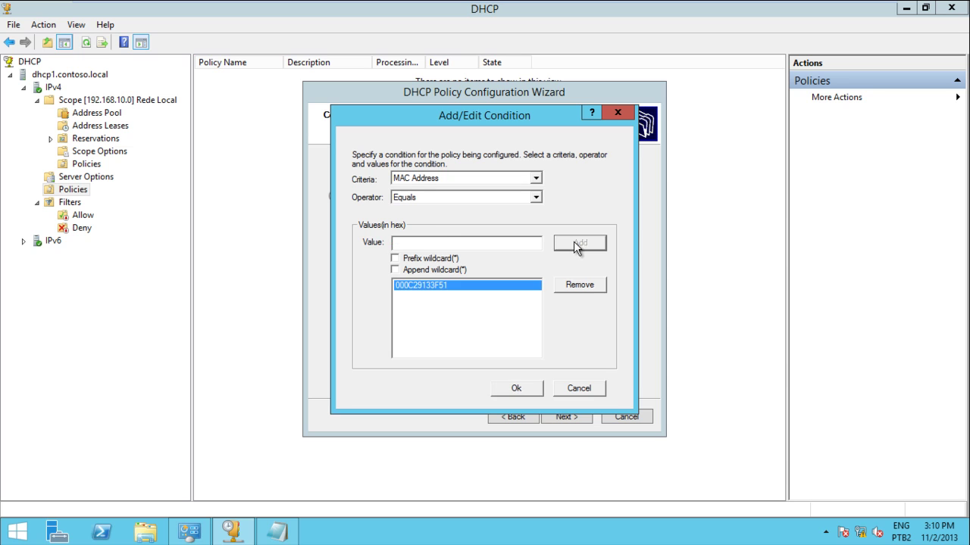
pyautogui.click(523, 392)
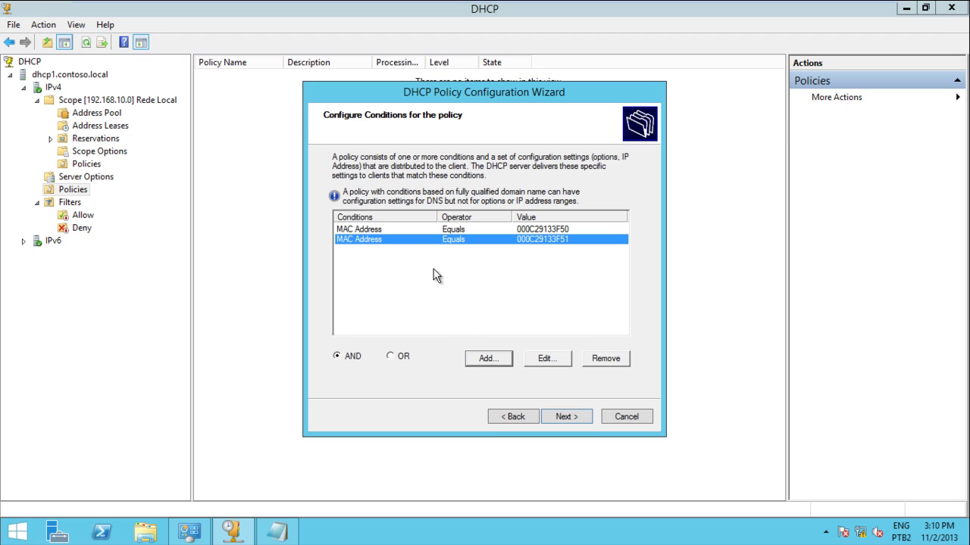
pyautogui.click(568, 418)
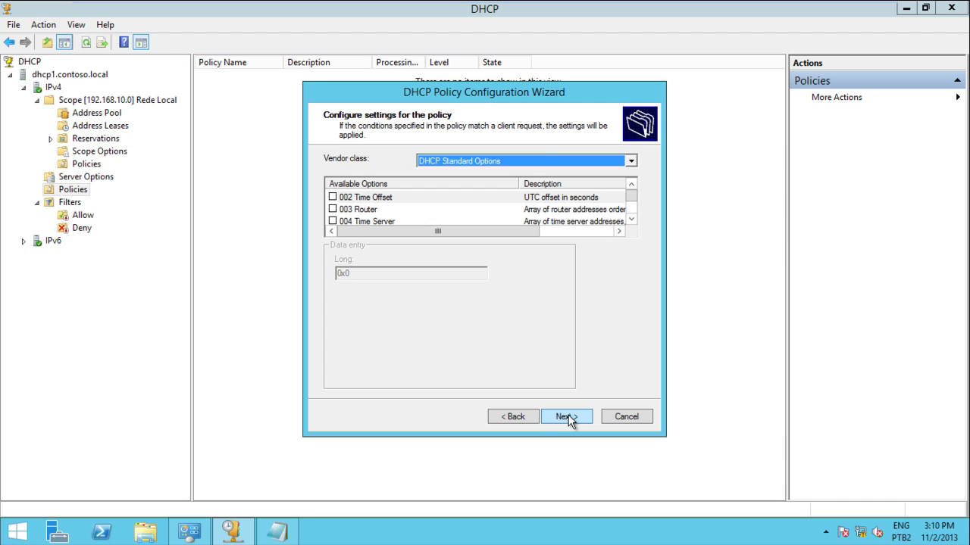
# Set the TI policy's 003 Router option to 192.168.10.254 and reach the summary page.
pyautogui.click(333, 209)
pyautogui.click(351, 309)
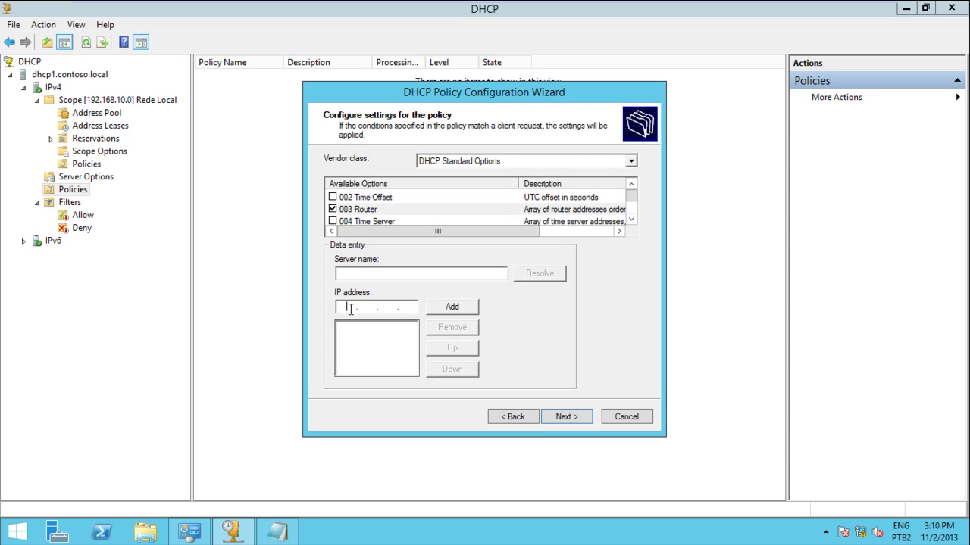
pyautogui.write('192 . 168 . 10 . 254')
pyautogui.click(443, 307)
pyautogui.click(561, 417)
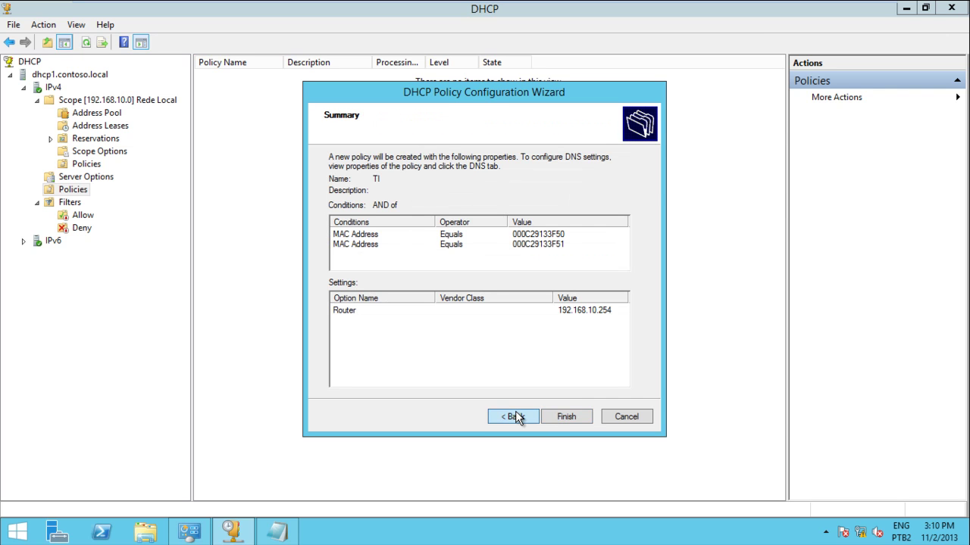
pyautogui.click(515, 417)
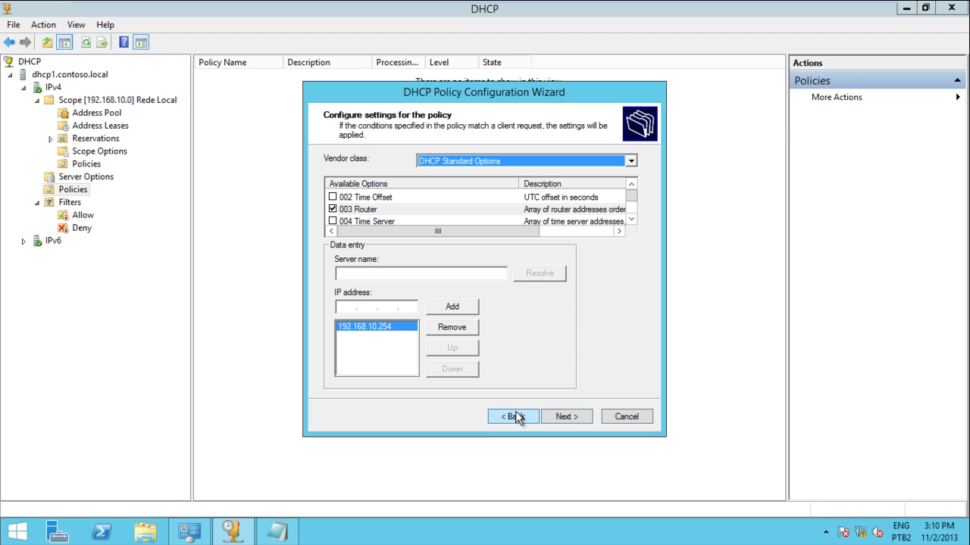
pyautogui.click(550, 413)
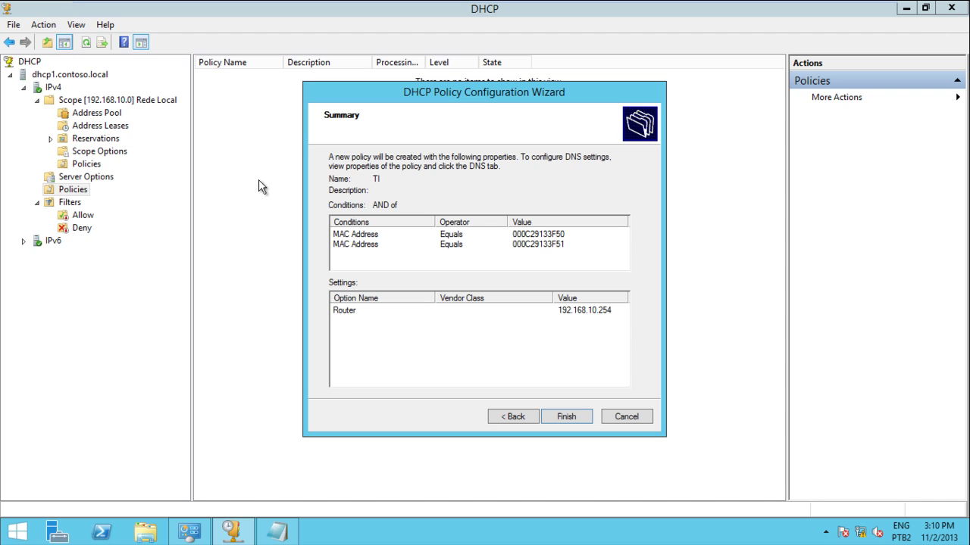
# Review both MAC address conditions on the summary, then cancel the TI policy wizard.
pyautogui.click(375, 236)
pyautogui.click(500, 247)
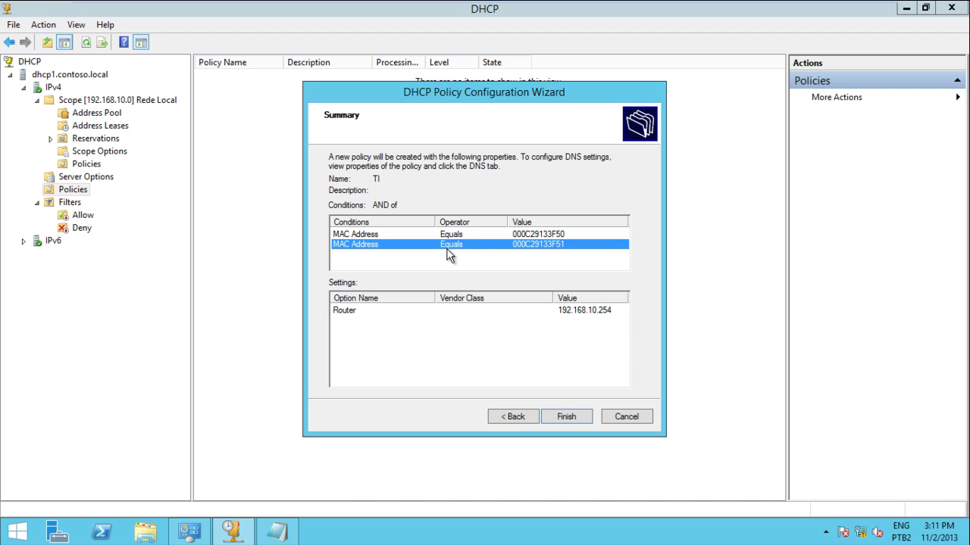
pyautogui.click(361, 234)
pyautogui.click(361, 246)
pyautogui.click(350, 235)
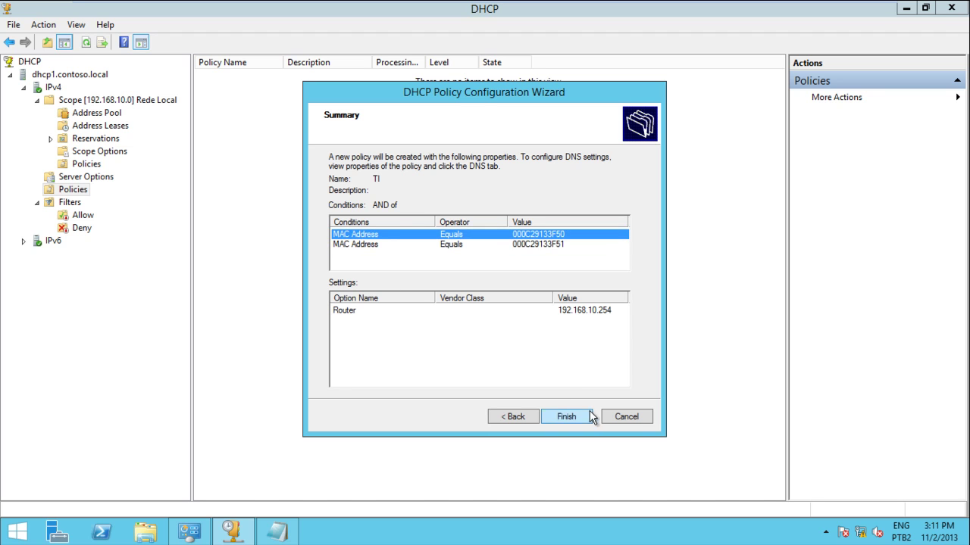
pyautogui.click(616, 415)
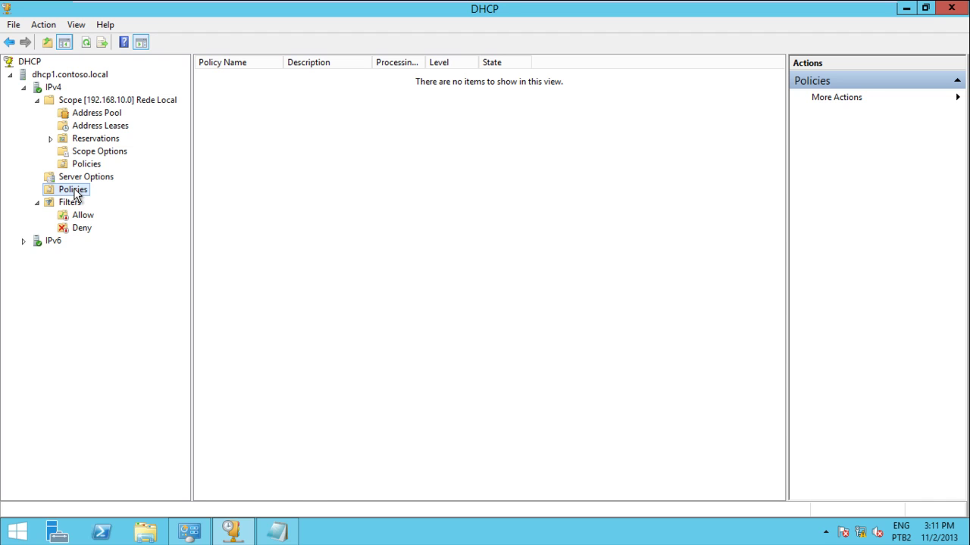
# Open the IPv4 server's Define Vendor Classes list.
pyautogui.rightClick(75, 194)
pyautogui.click(274, 25)
pyautogui.click(53, 88)
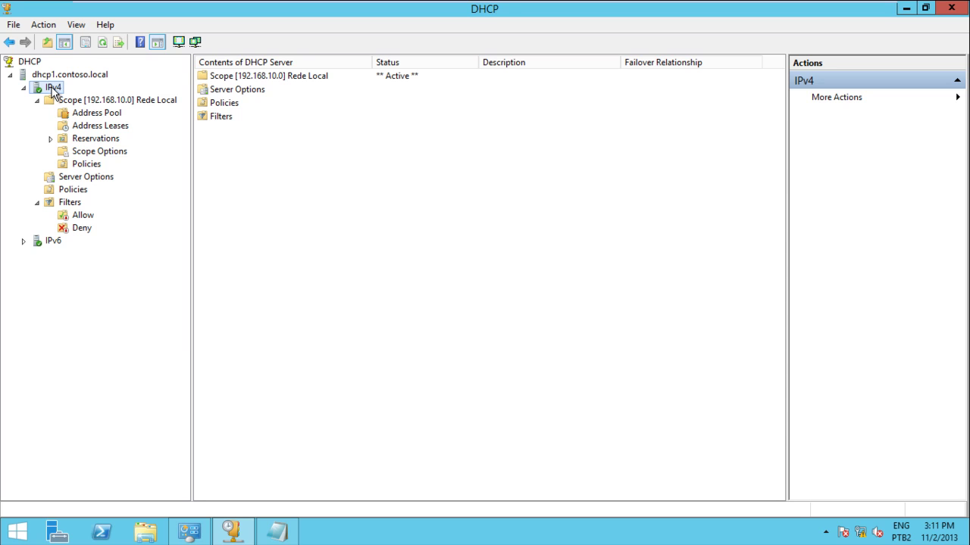
pyautogui.rightClick(53, 89)
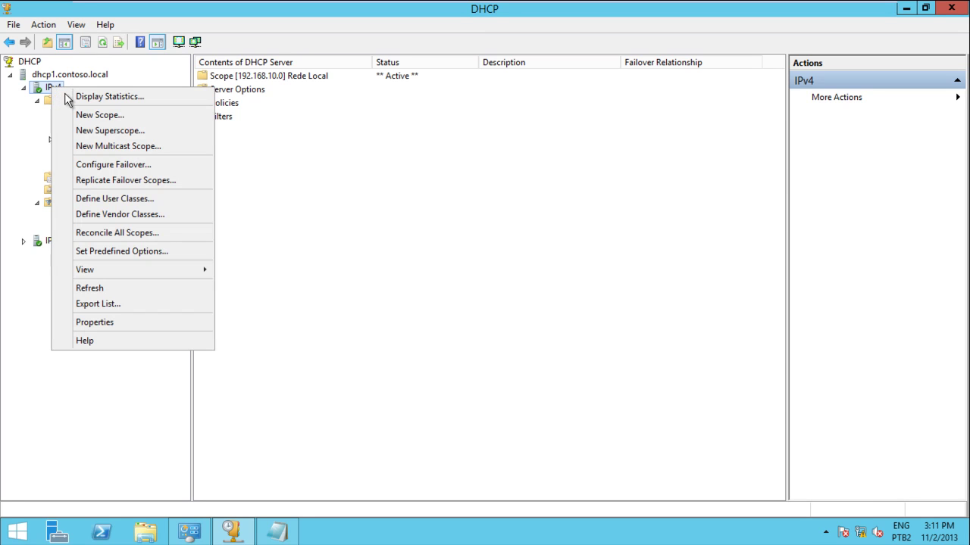
pyautogui.click(117, 215)
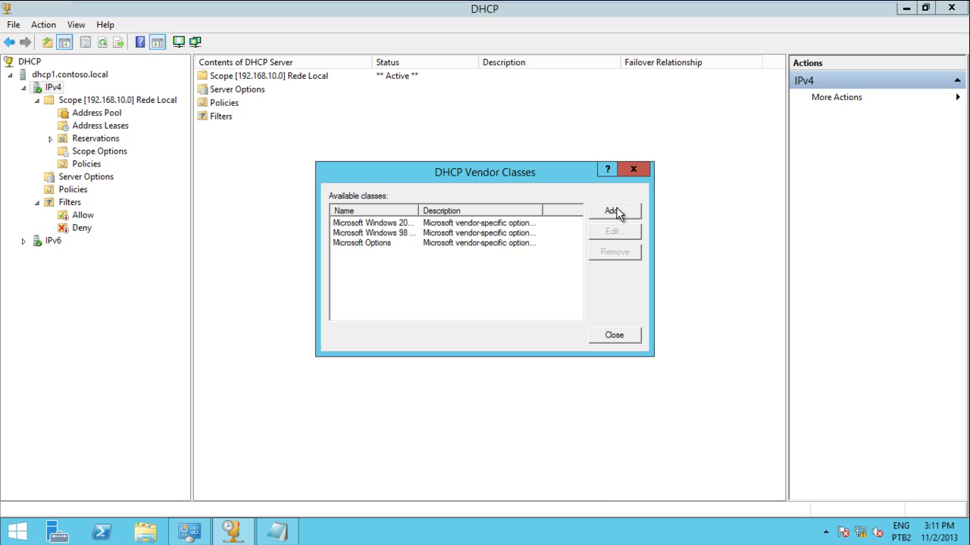
# Add vendor class HPL2200 with ASCII ID hp-l2200jk.
pyautogui.click(614, 211)
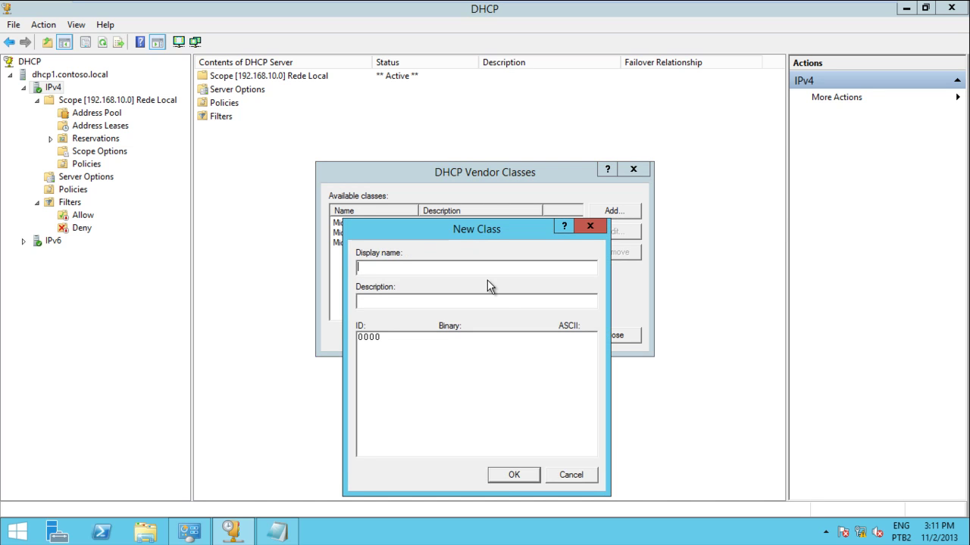
pyautogui.write('HPL2200')
pyautogui.click(564, 336)
pyautogui.write('hp-l2200')
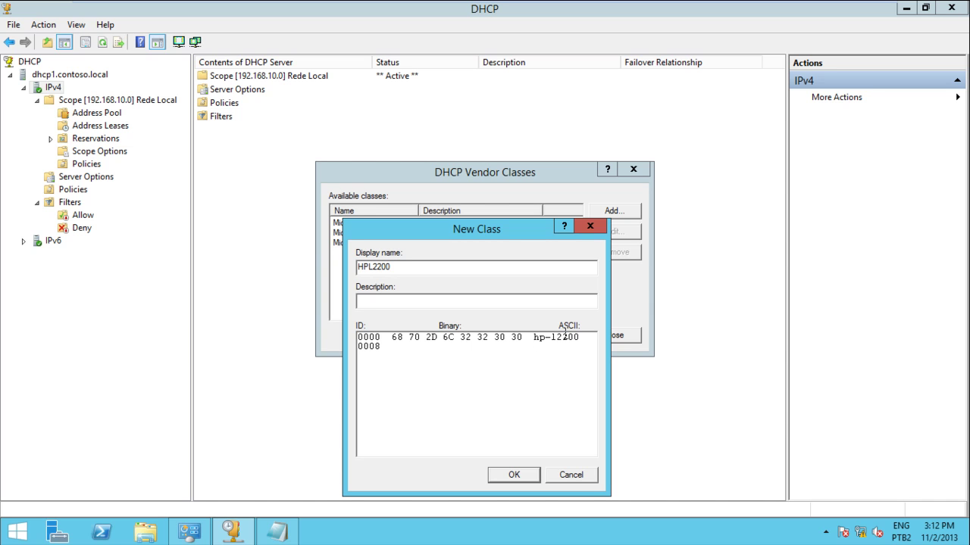
pyautogui.write('jk')
pyautogui.click(514, 475)
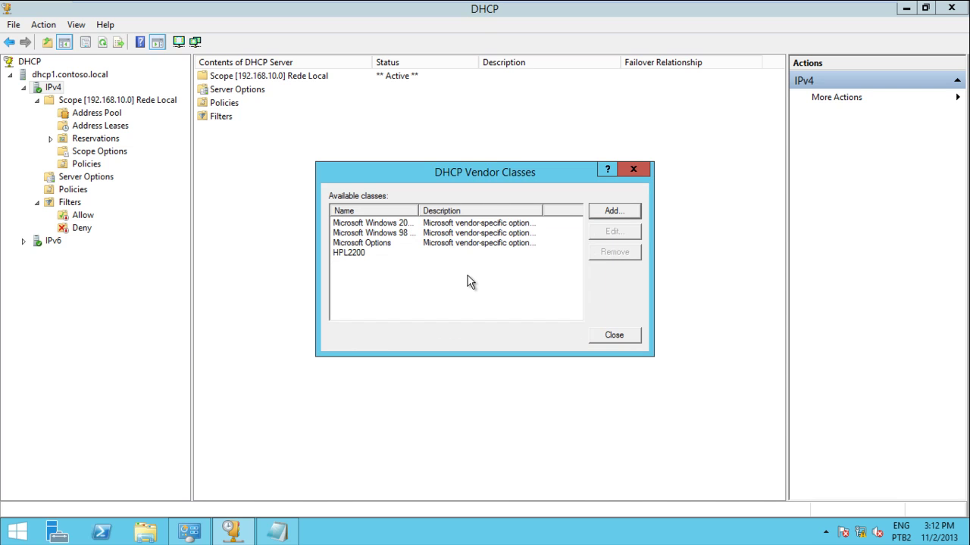
pyautogui.moveTo(595, 2)
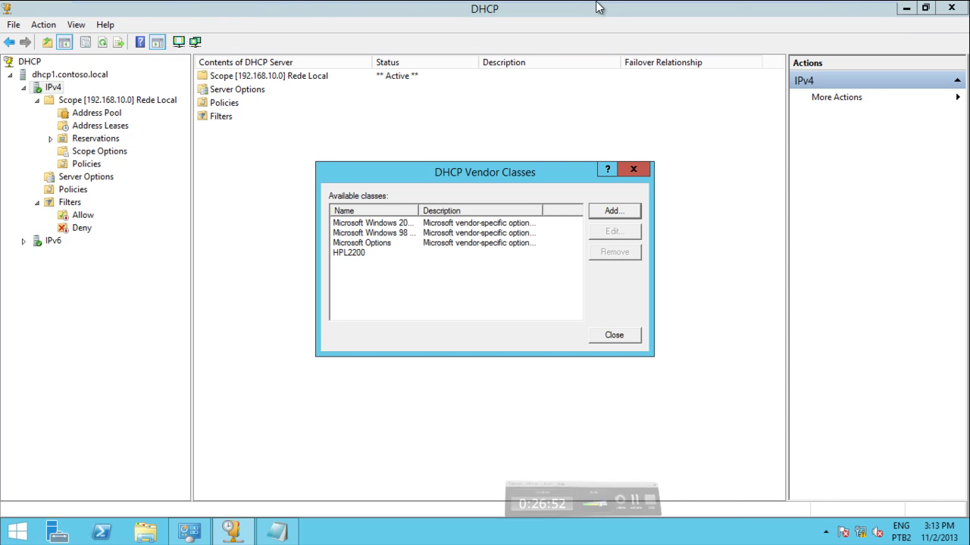
# Close the vendor classes list and start a new server-level policy named Impressoras.
pyautogui.click(351, 253)
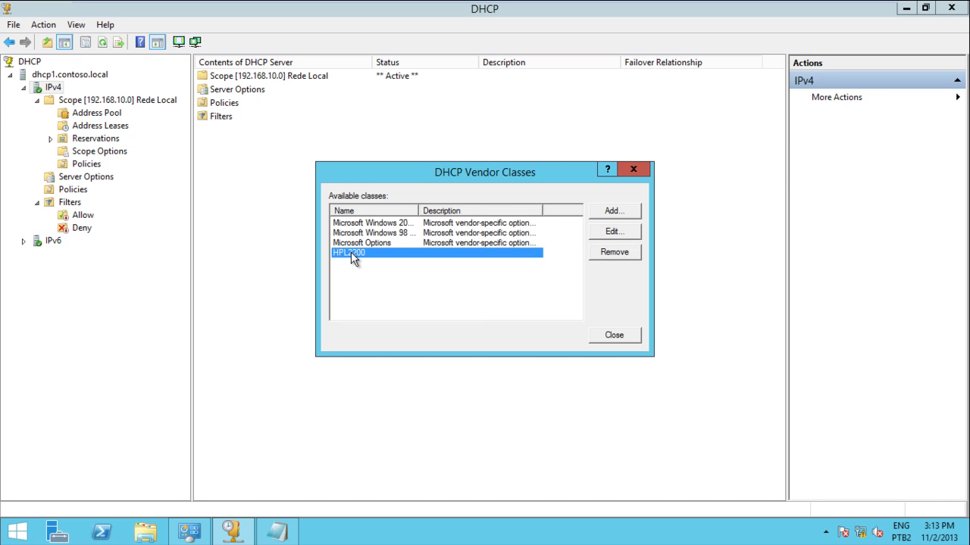
pyautogui.click(614, 336)
pyautogui.click(74, 191)
pyautogui.rightClick(74, 193)
pyautogui.click(95, 198)
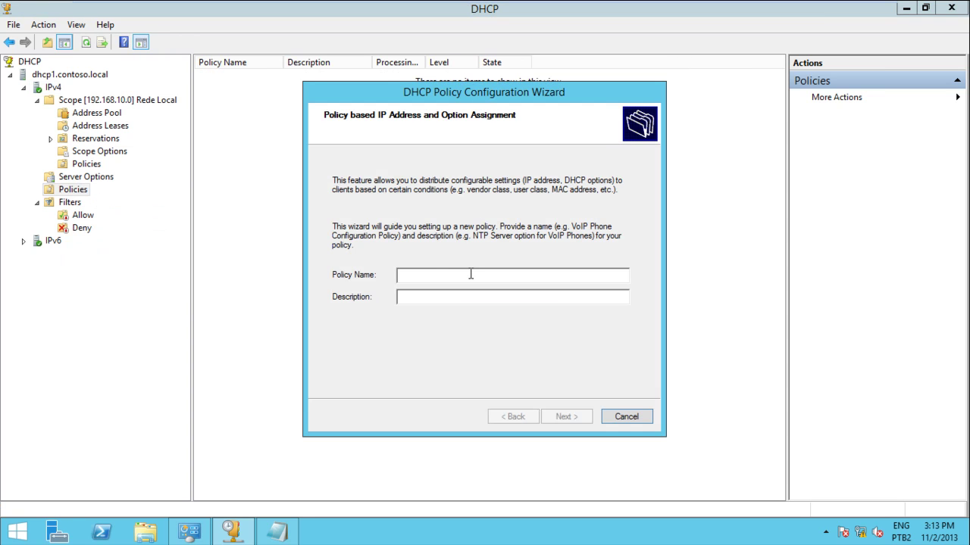
pyautogui.write('Impressoras')
pyautogui.press('Return')
# Give Impressoras the condition Vendor Class Equals HPL2200 and finish the wizard.
pyautogui.click(487, 356)
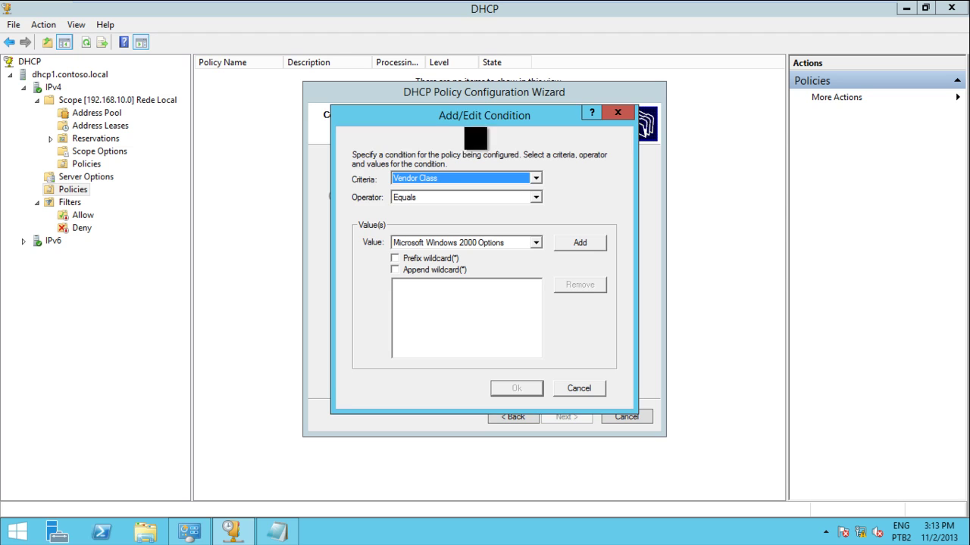
pyautogui.moveTo(455, 118); pyautogui.dragTo(493, 165)
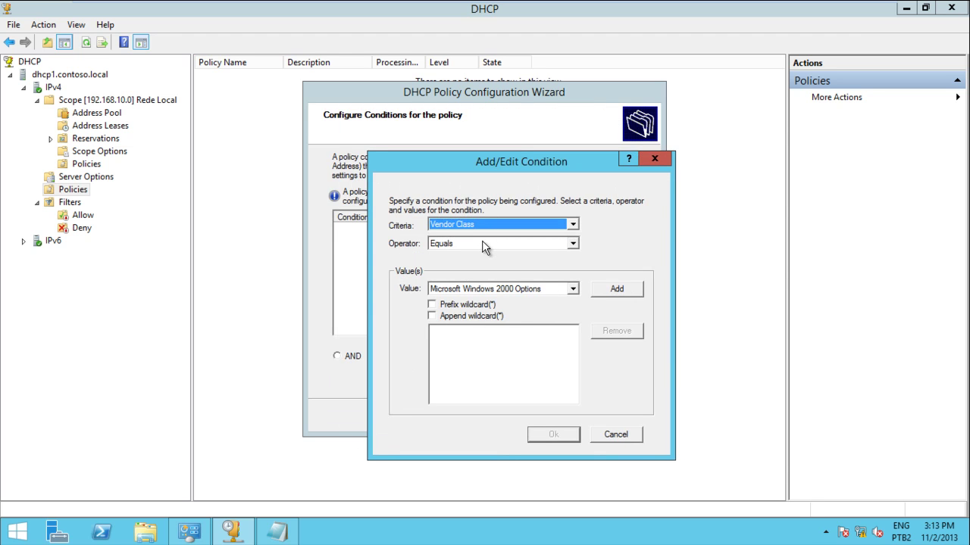
pyautogui.click(497, 288)
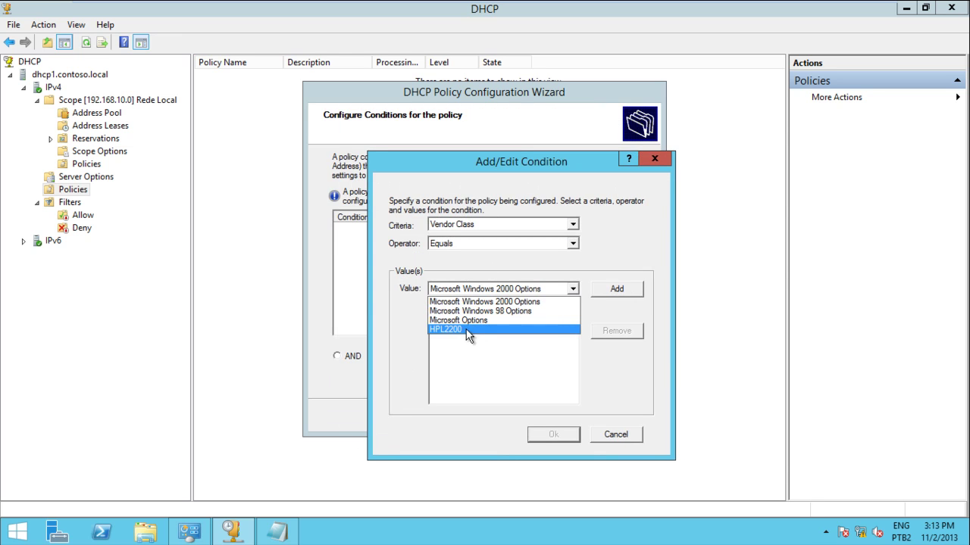
pyautogui.click(467, 331)
pyautogui.click(610, 288)
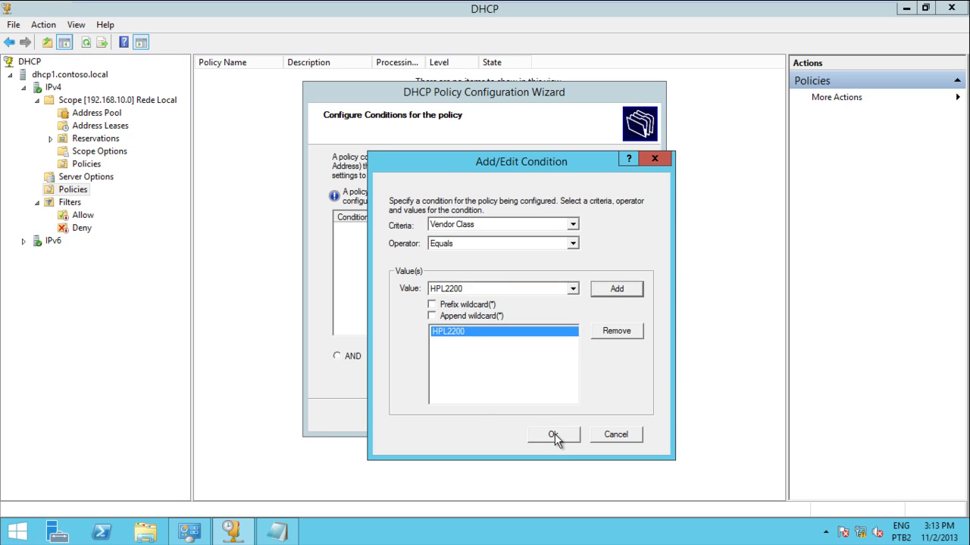
pyautogui.click(553, 436)
pyautogui.click(560, 419)
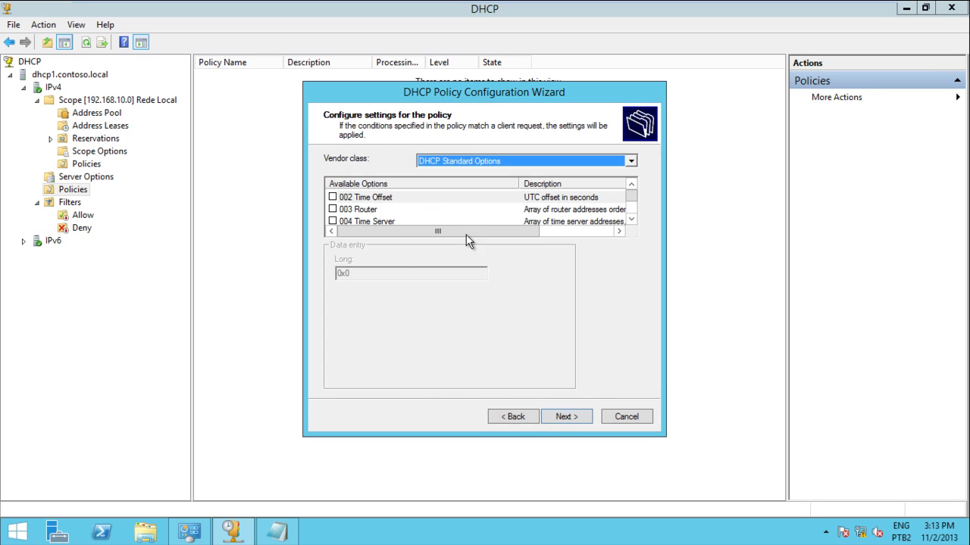
pyautogui.click(565, 419)
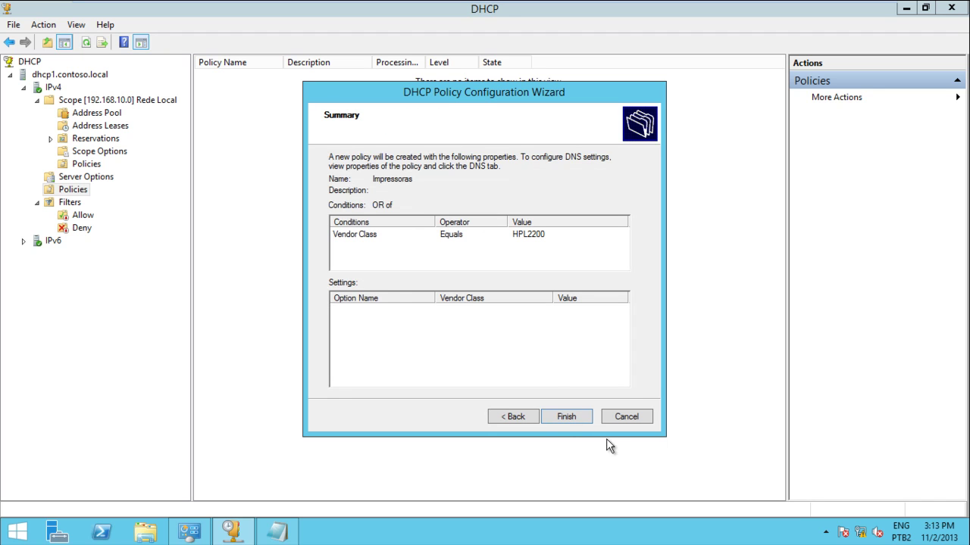
pyautogui.click(528, 238)
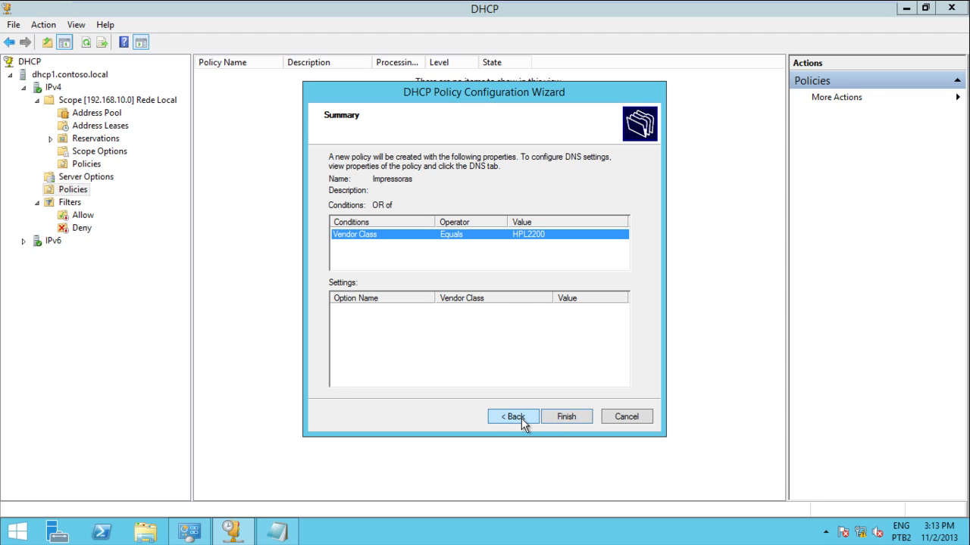
pyautogui.click(556, 417)
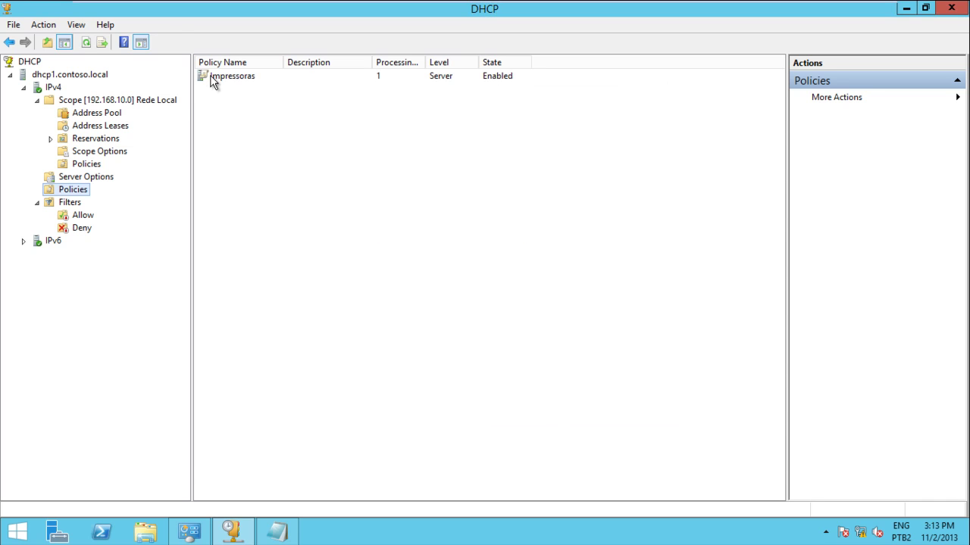
# Delete the Impressoras policy from the server-level Policies list, confirming with Yes.
pyautogui.click(213, 82)
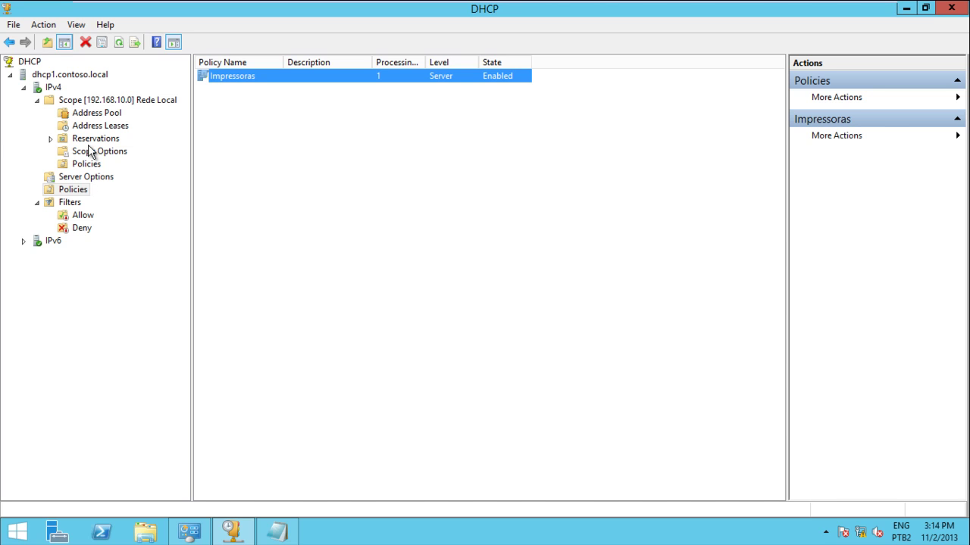
pyautogui.click(80, 194)
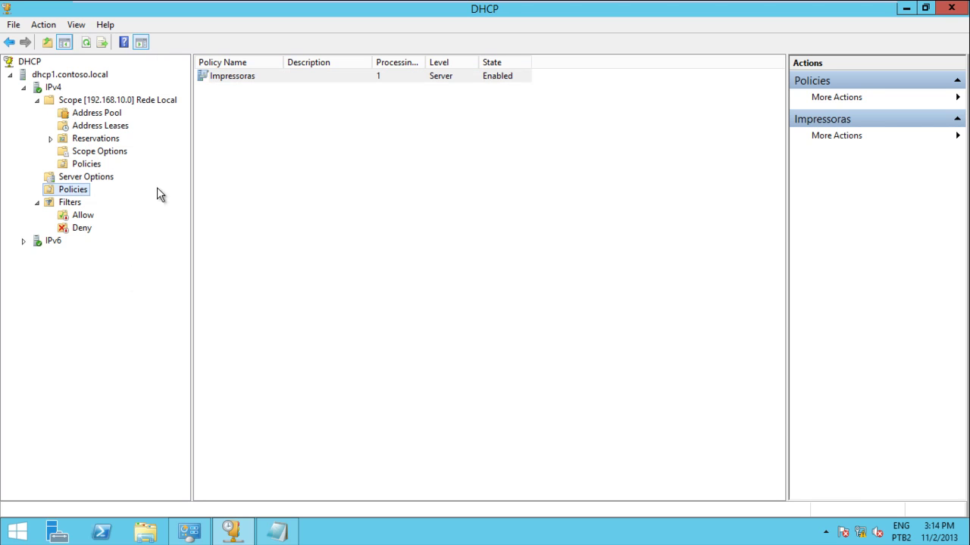
pyautogui.click(224, 77)
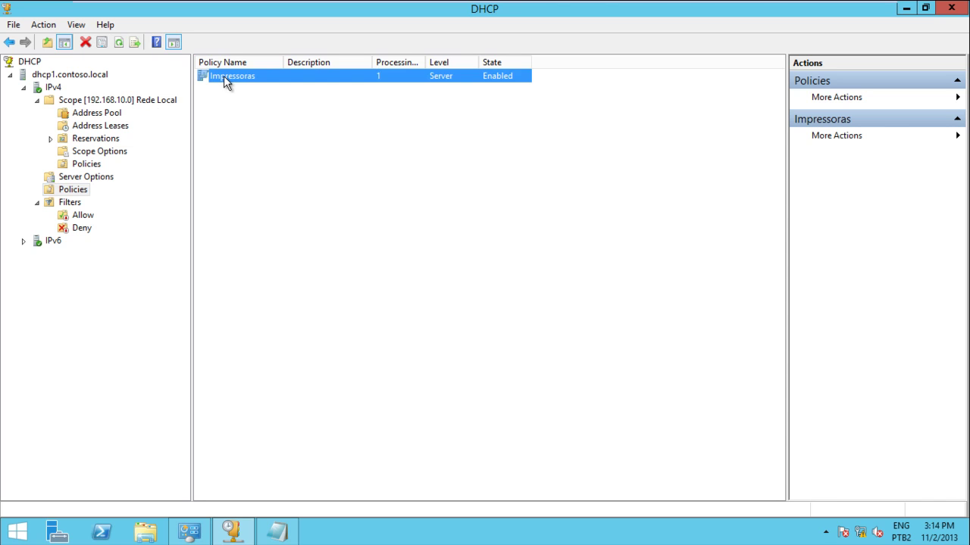
pyautogui.press('Delete')
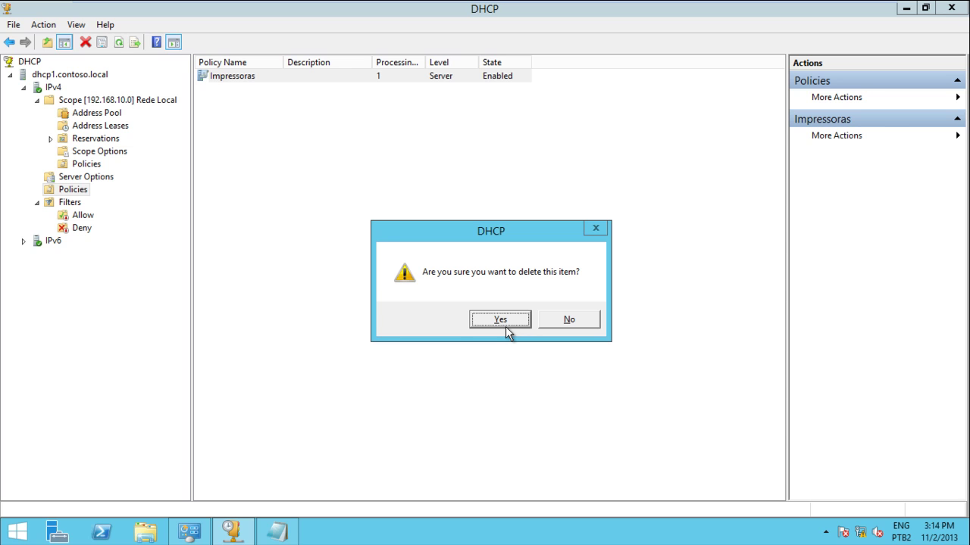
pyautogui.click(511, 322)
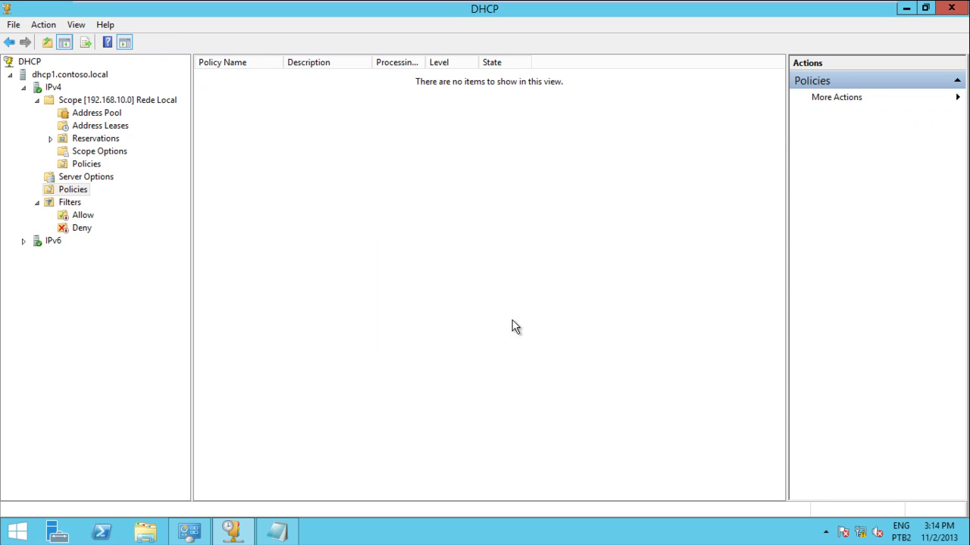
# Start a new Rede Local scope policy named Impressoras.
pyautogui.click(89, 166)
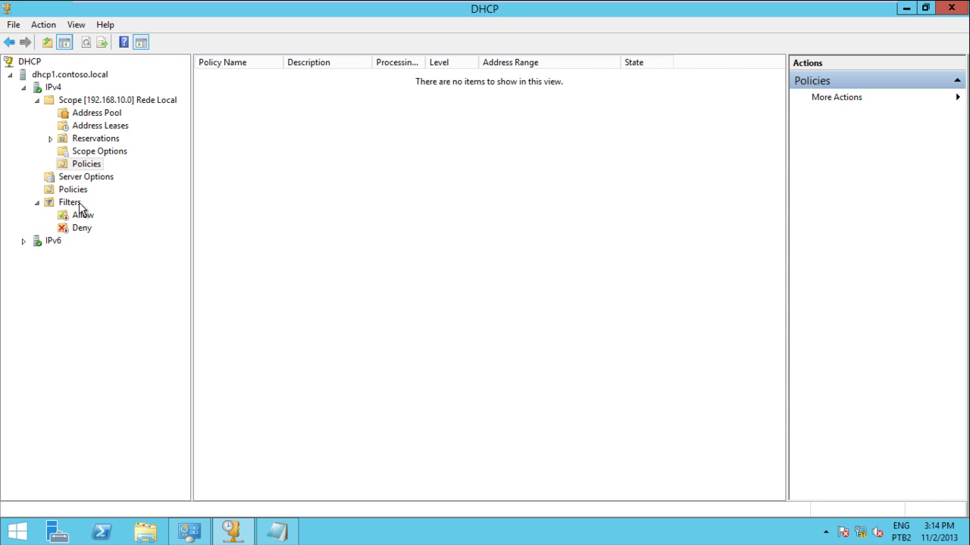
pyautogui.click(89, 166)
pyautogui.rightClick(90, 165)
pyautogui.click(142, 169)
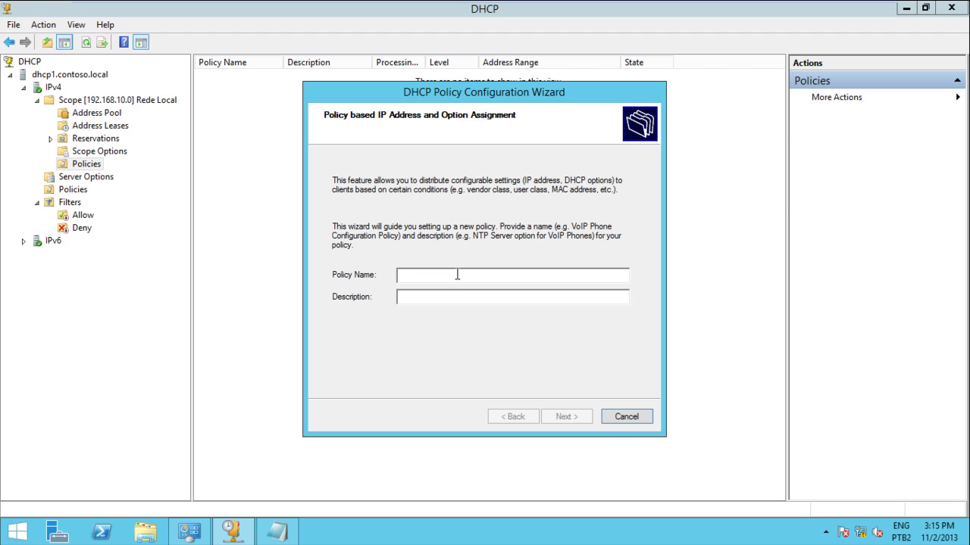
pyautogui.write('Impressotras')
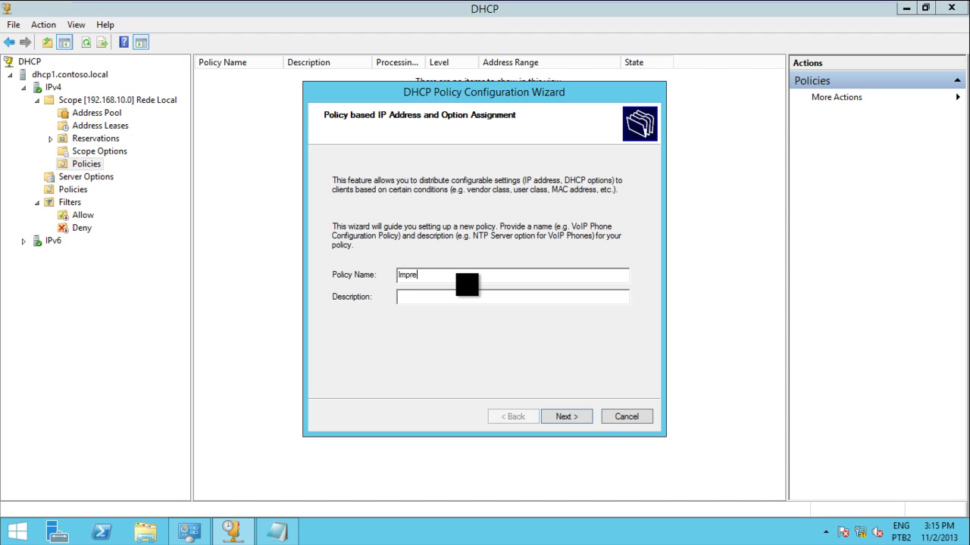
pyautogui.press('BackSpace')
pyautogui.press('BackSpace')
pyautogui.press('BackSpace')
pyautogui.press('BackSpace')
pyautogui.write('ras')
pyautogui.press('Return')
# Choose AND and add the condition Vendor Class Equals HPL2200.
pyautogui.click(338, 356)
pyautogui.click(486, 358)
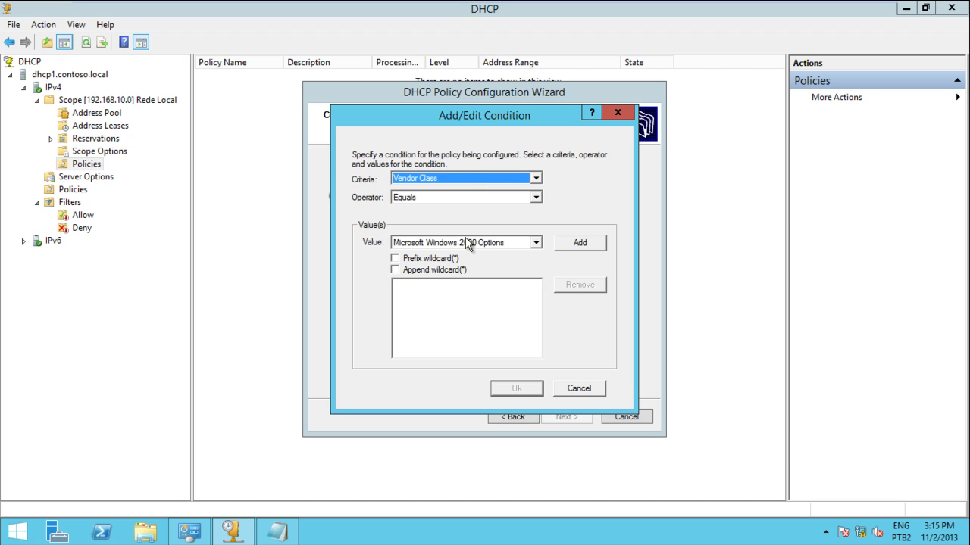
pyautogui.click(534, 242)
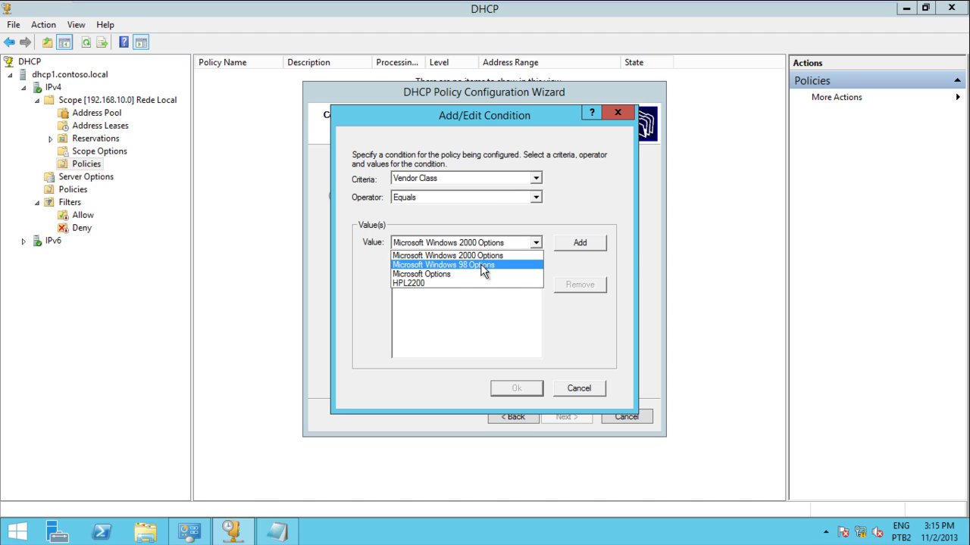
pyautogui.click(468, 285)
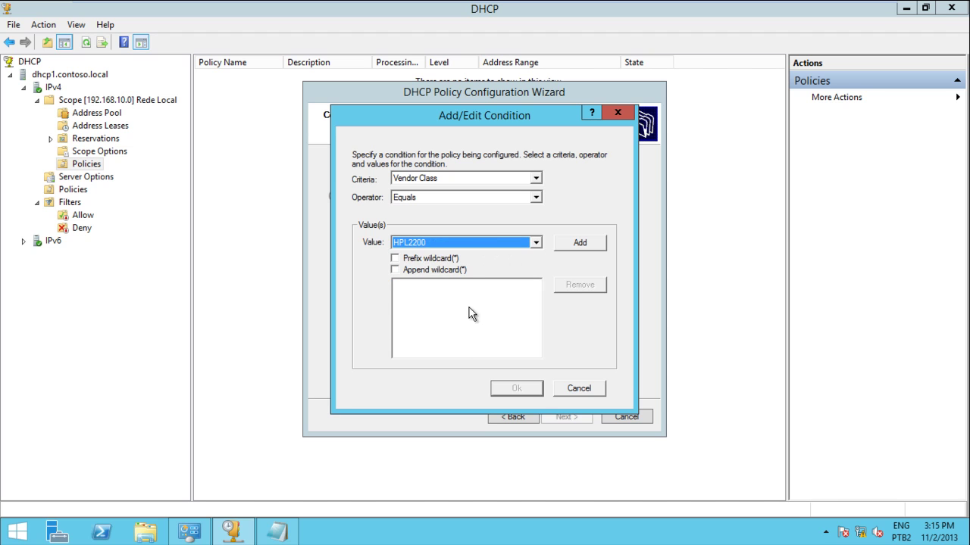
pyautogui.click(581, 244)
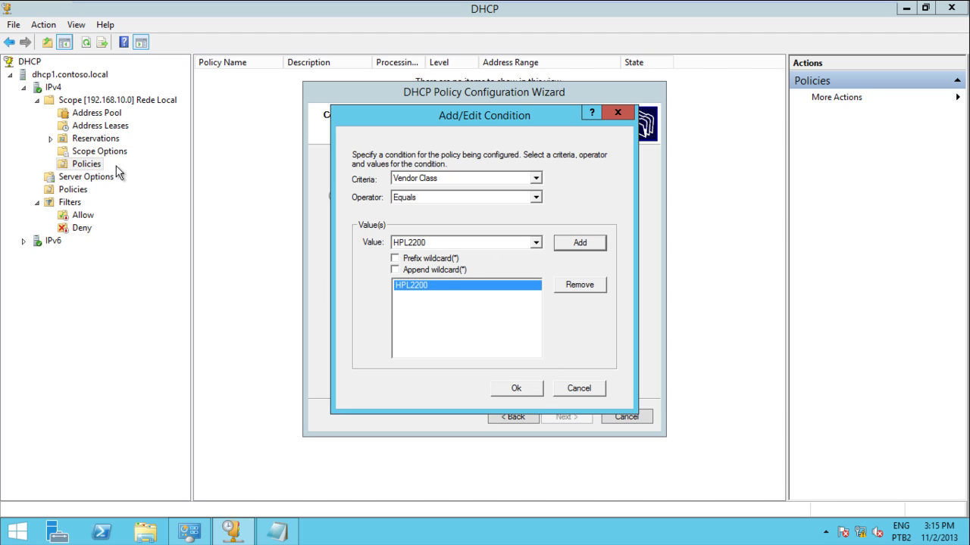
pyautogui.click(516, 389)
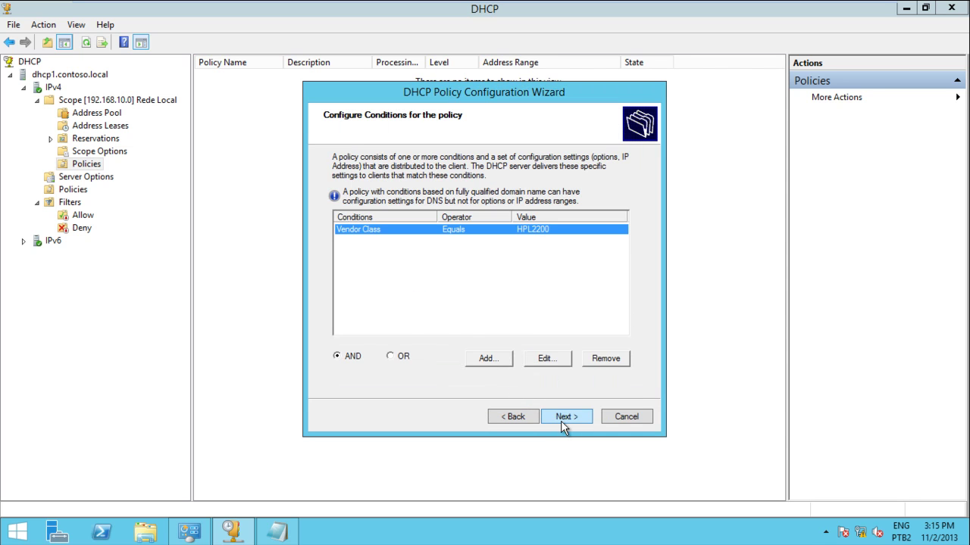
# Give the Impressoras policy the range 192.168.10.10–192.168.10.20 and finish the wizard.
pyautogui.click(565, 418)
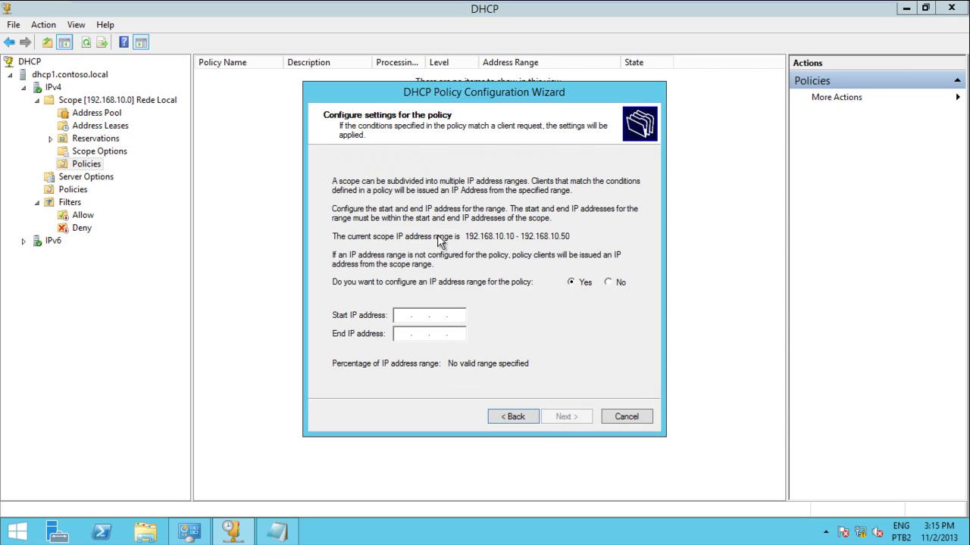
pyautogui.click(401, 317)
pyautogui.write('192...')
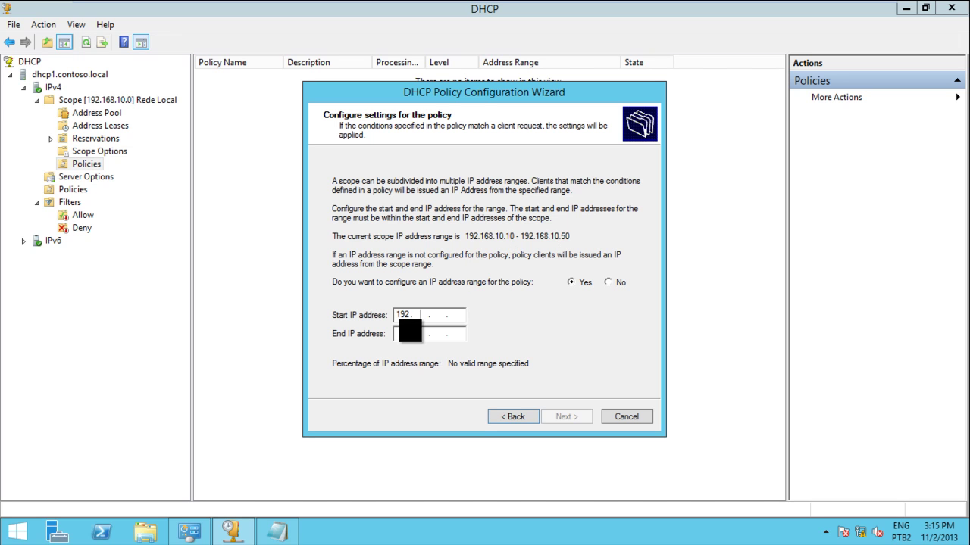
pyautogui.write('1')
pyautogui.write('6810')
pyautogui.write('10')
pyautogui.write('8')
pyautogui.write('8')
pyautogui.write('20.')
pyautogui.write('20')
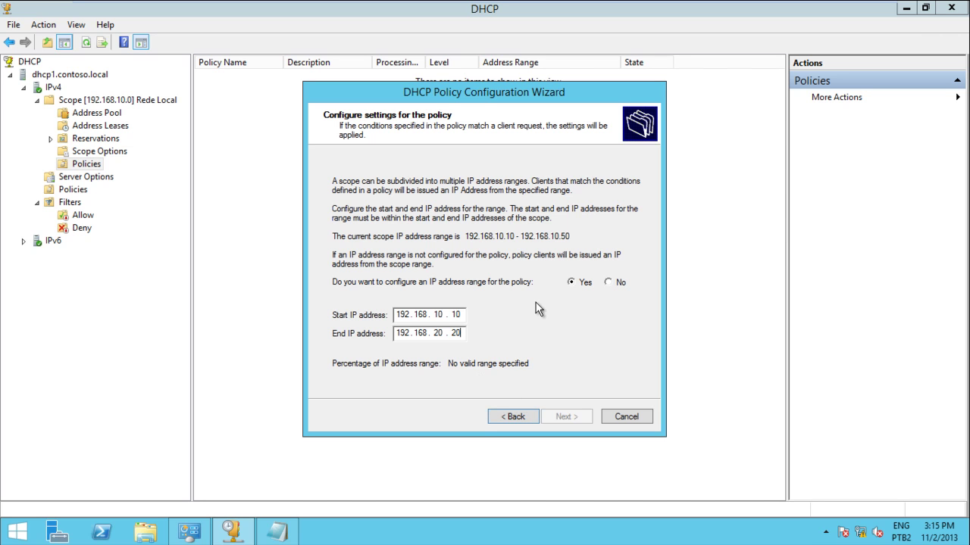
pyautogui.doubleClick(444, 333)
pyautogui.press('BackSpace')
pyautogui.write('10')
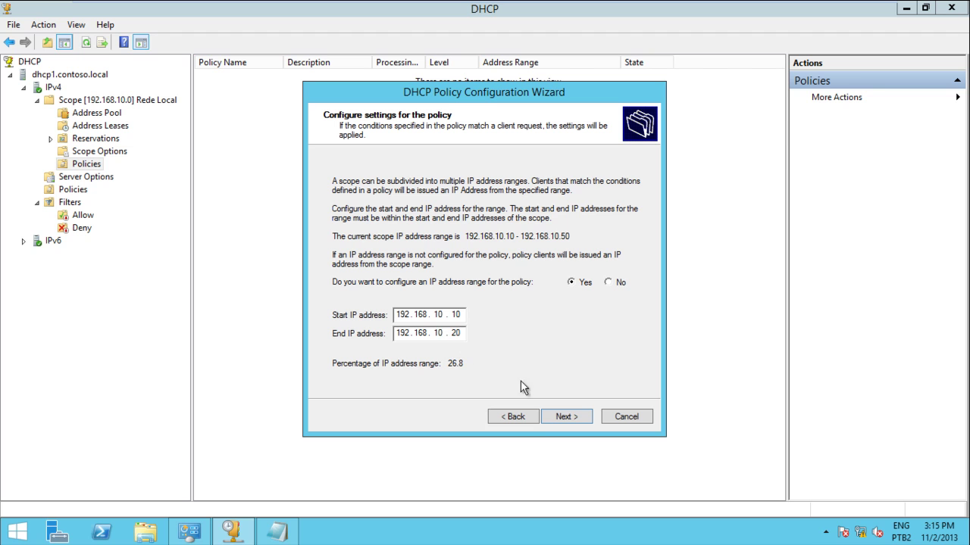
pyautogui.click(558, 418)
pyautogui.click(555, 416)
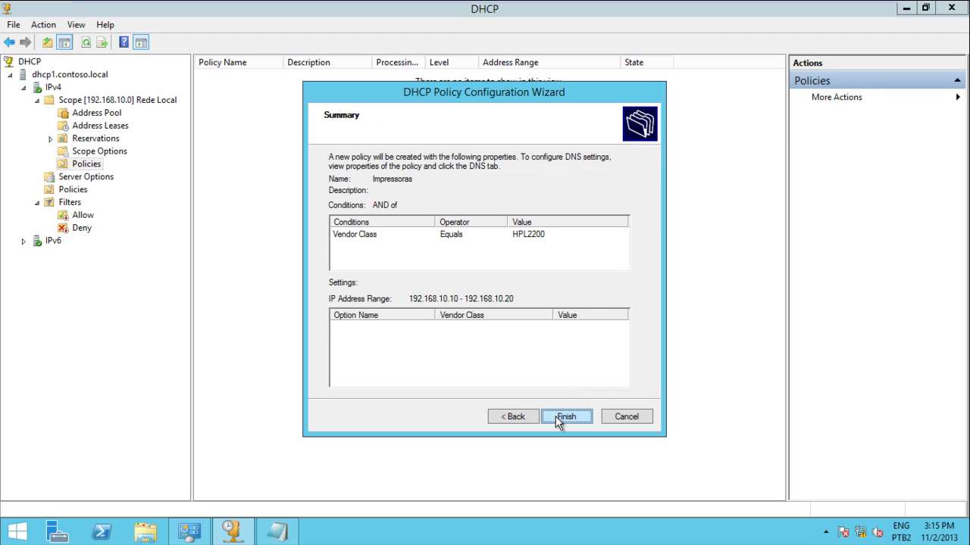
pyautogui.click(565, 417)
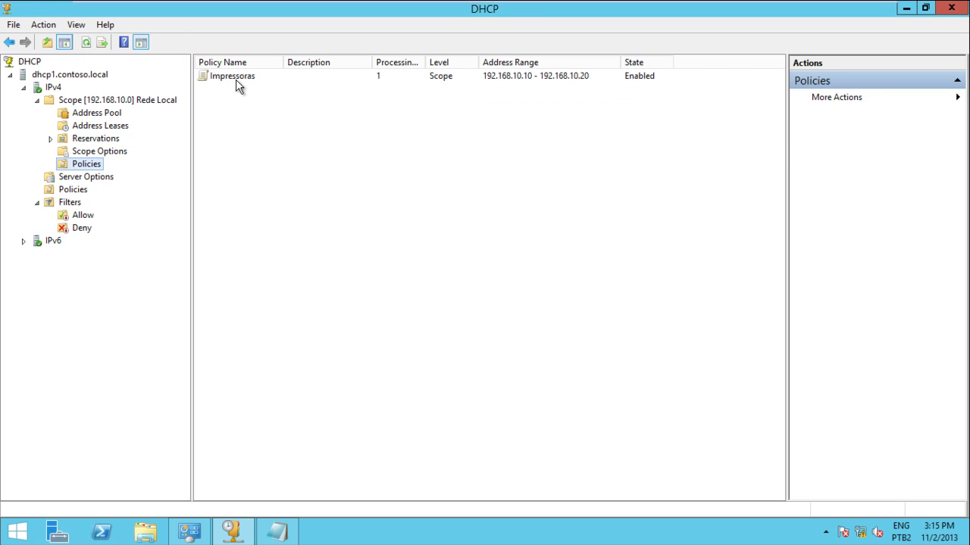
# Review the HPL2200 vendor class without adding a new one, then return to the scope's policies.
pyautogui.click(236, 84)
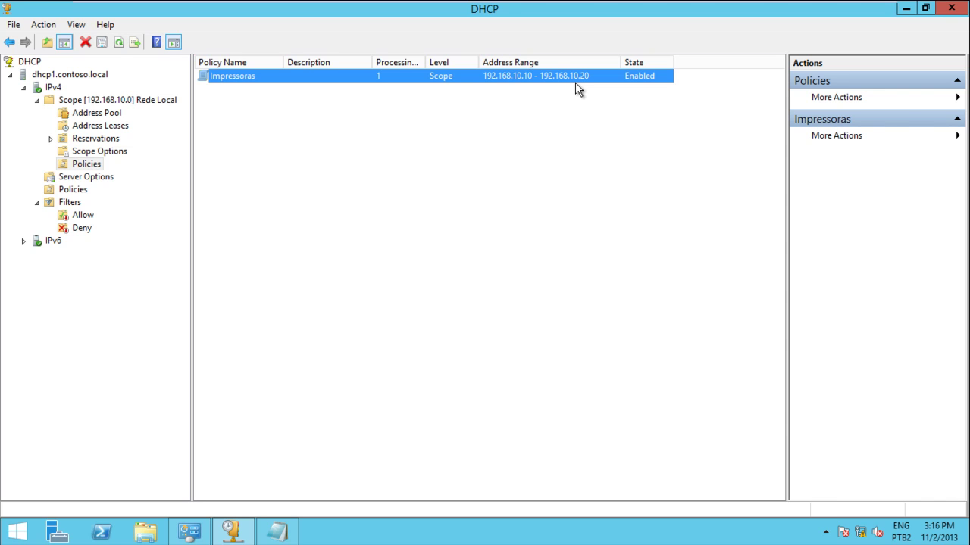
pyautogui.rightClick(54, 88)
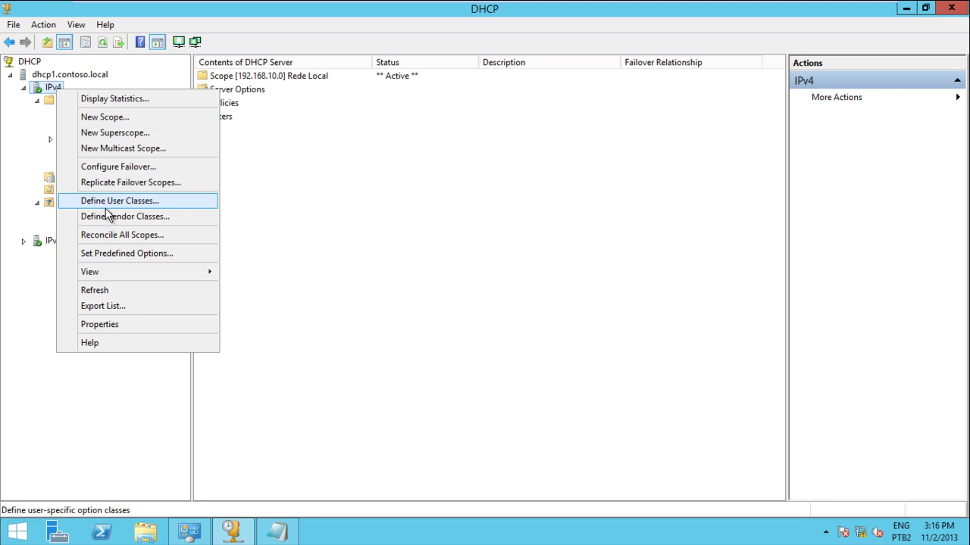
pyautogui.click(106, 217)
pyautogui.click(348, 253)
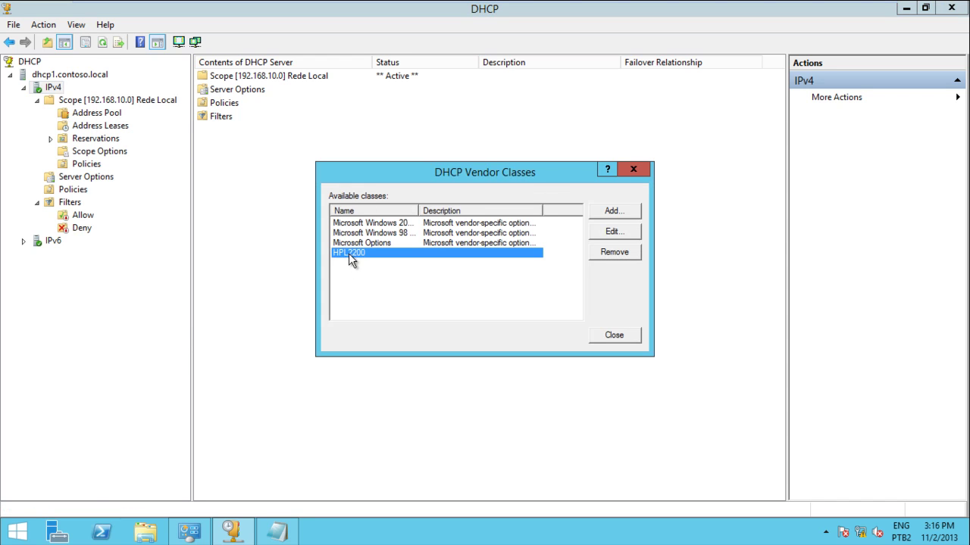
pyautogui.click(609, 213)
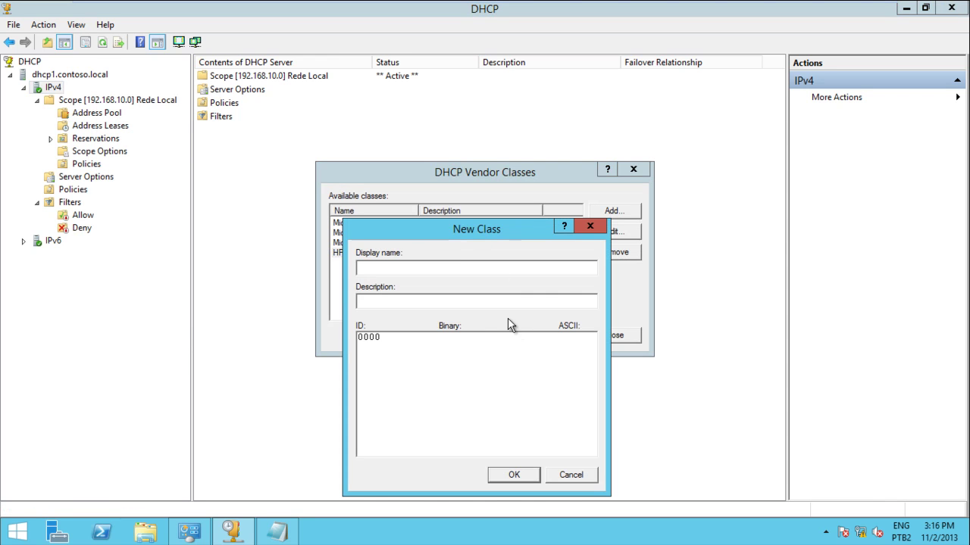
pyautogui.click(569, 474)
pyautogui.click(617, 338)
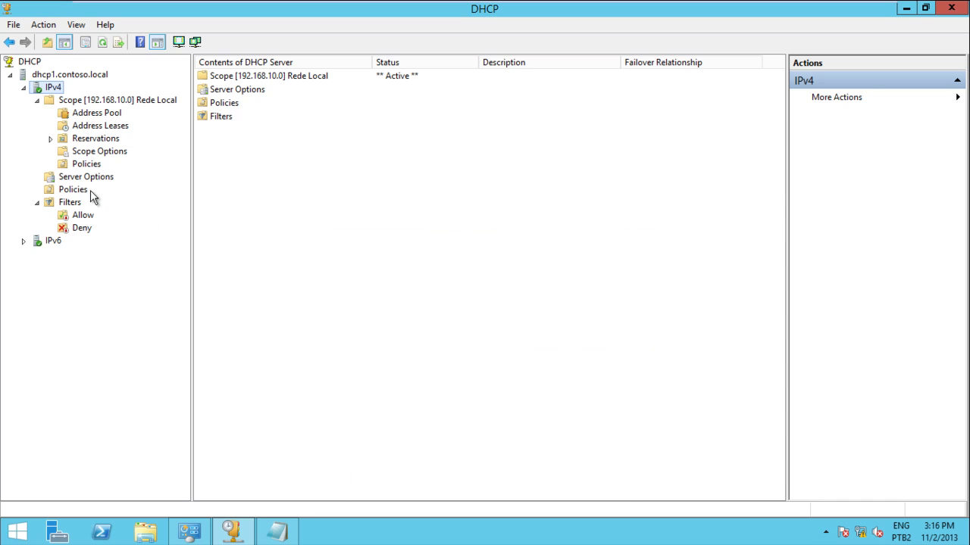
pyautogui.click(85, 165)
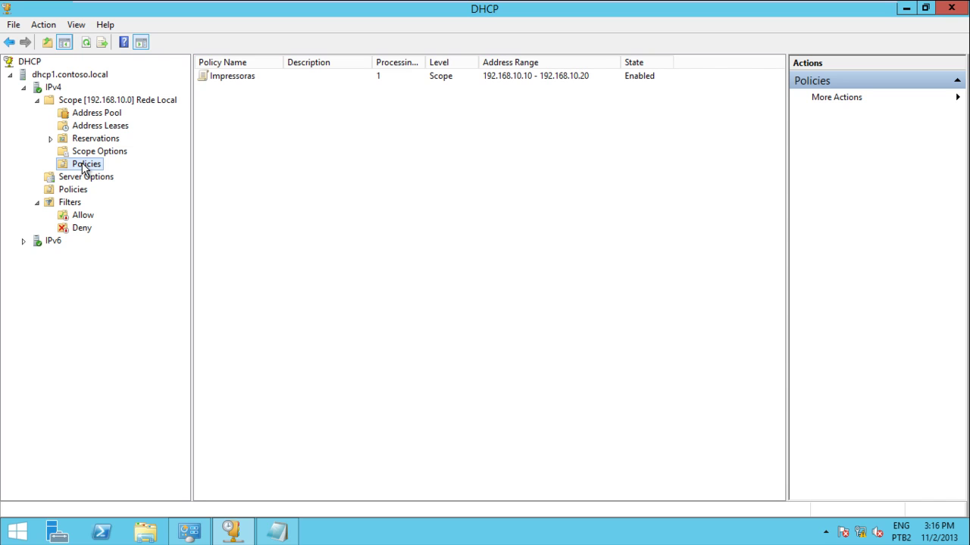
pyautogui.rightClick(50, 89)
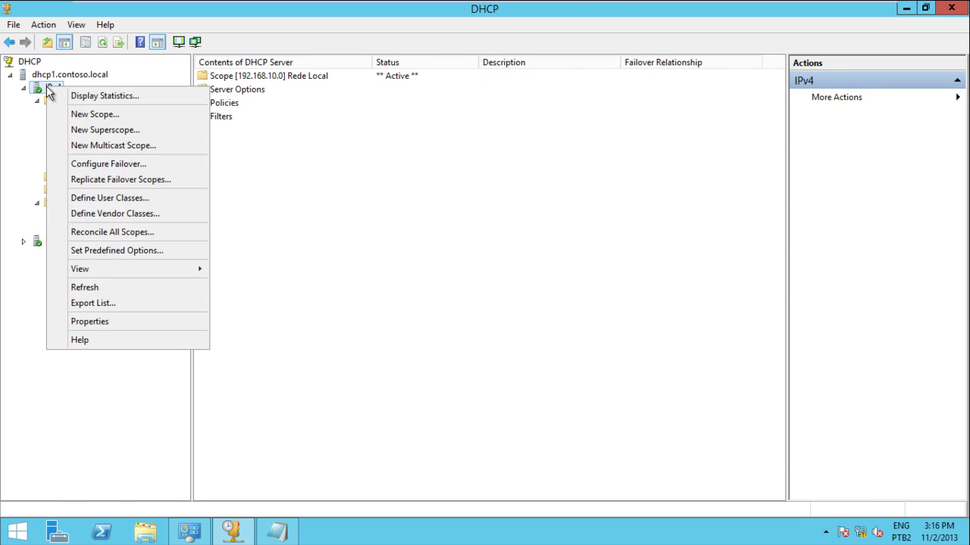
# Delete the Lan1 user class from the IPv4 server's user classes.
pyautogui.click(117, 200)
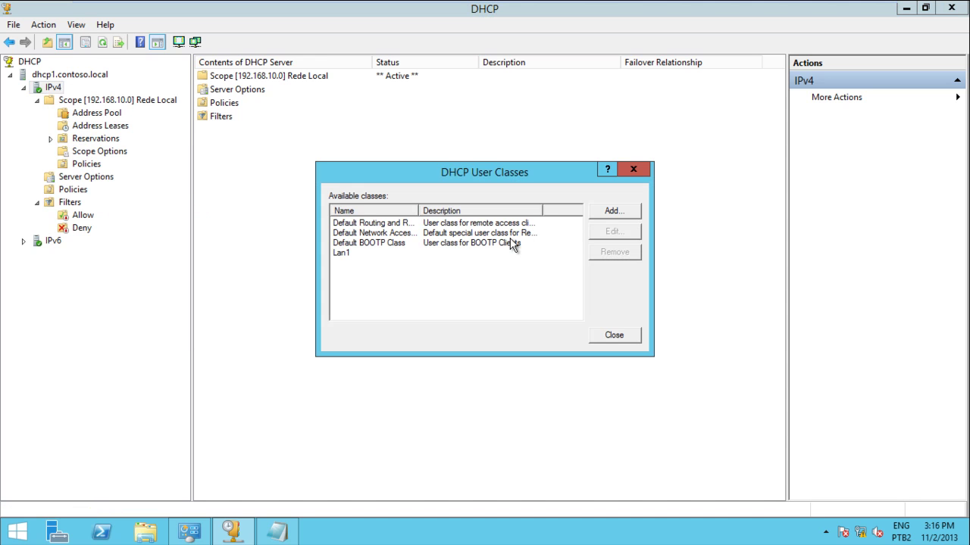
pyautogui.click(342, 257)
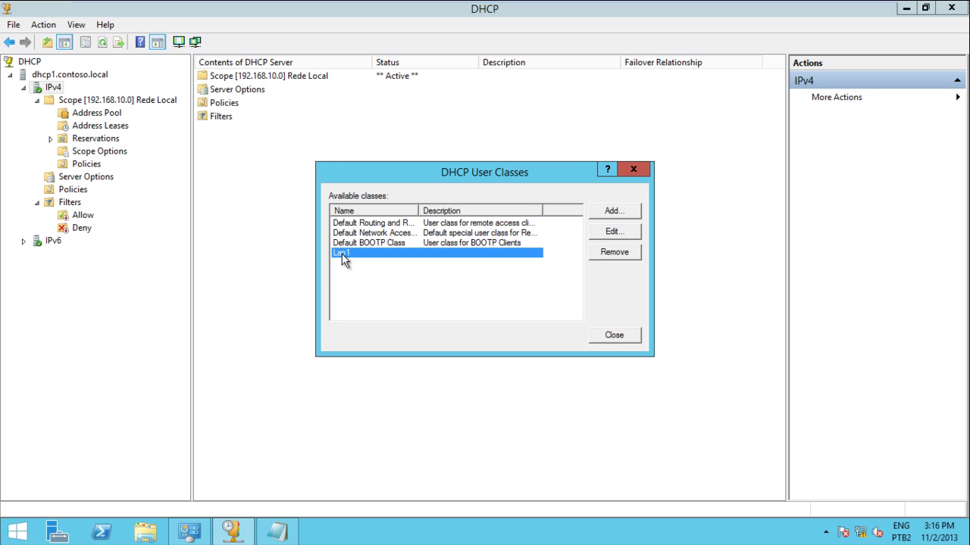
pyautogui.click(616, 252)
pyautogui.click(533, 321)
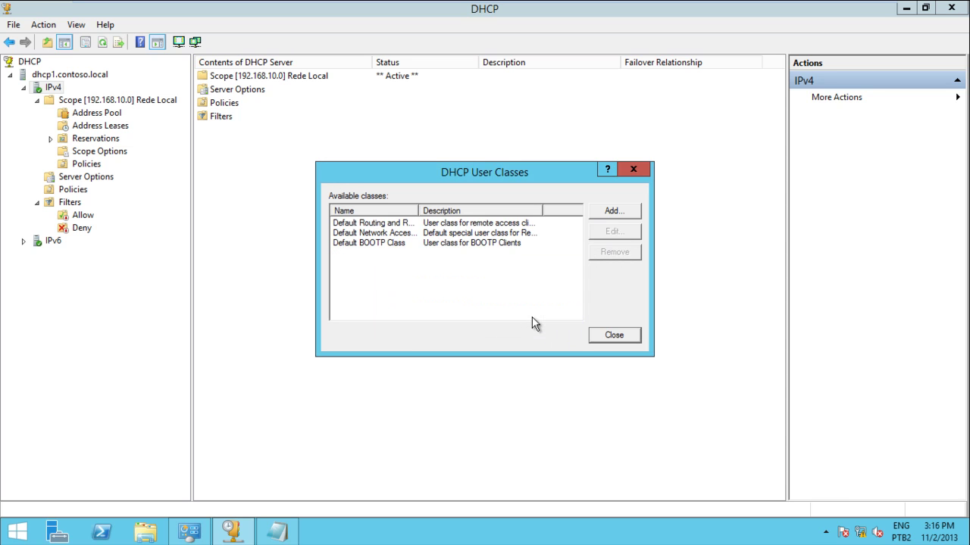
# Add a user class with display name TI and ID Lan1.
pyautogui.click(618, 210)
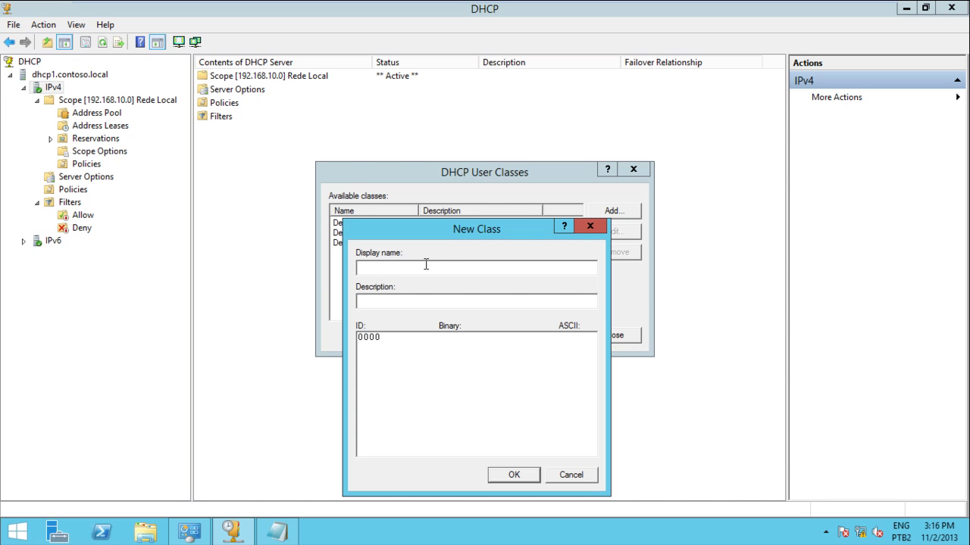
pyautogui.write('TI')
pyautogui.click(534, 336)
pyautogui.write('Lan1')
pyautogui.click(509, 478)
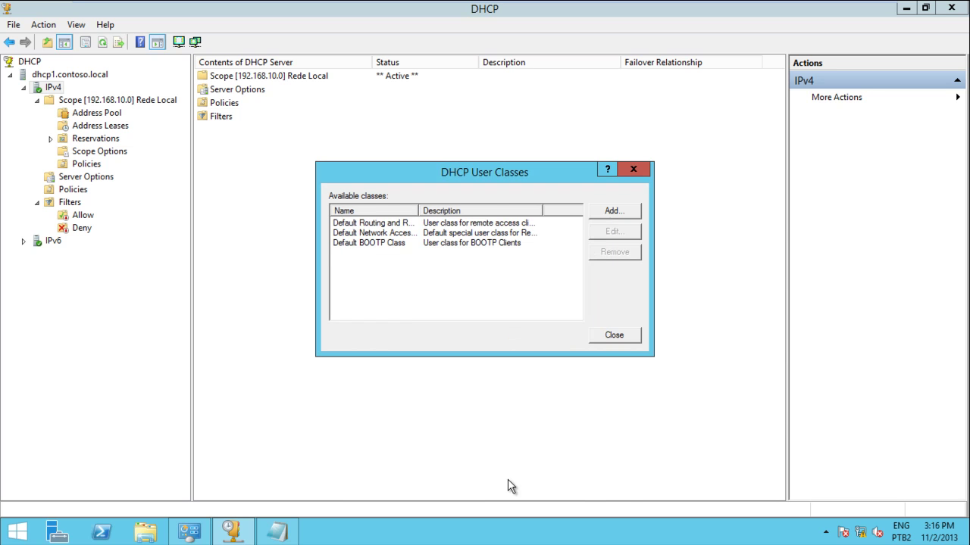
pyautogui.click(629, 337)
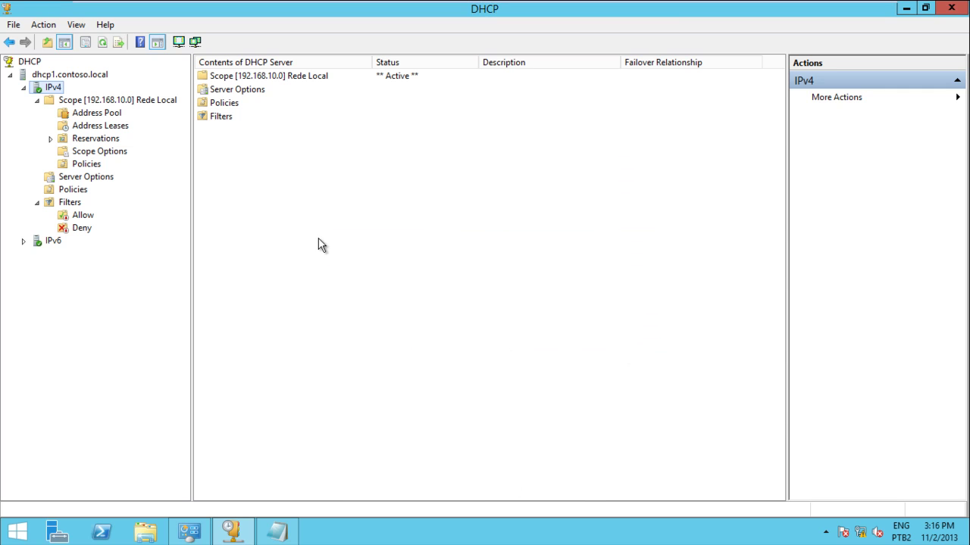
pyautogui.click(79, 191)
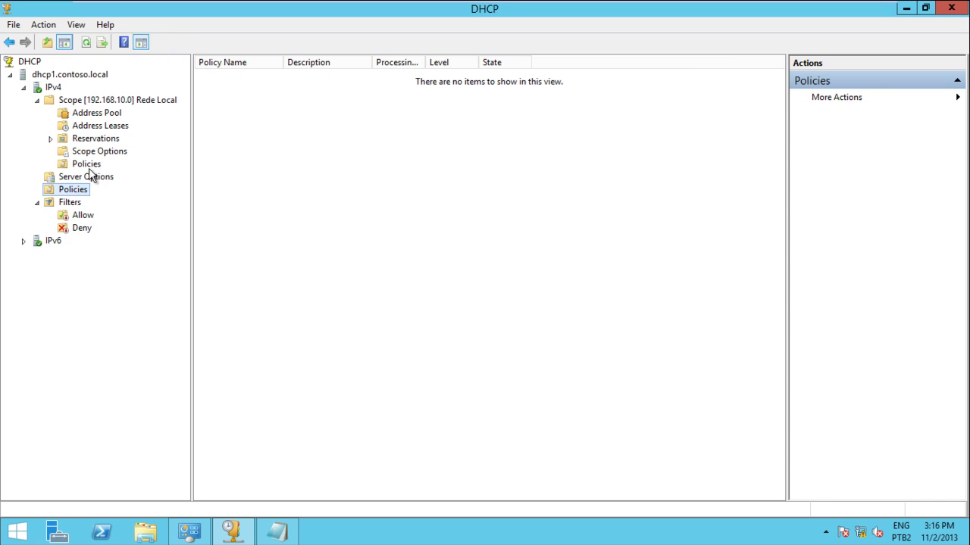
# Start a new scope policy named 'Politica da TI'.
pyautogui.rightClick(96, 167)
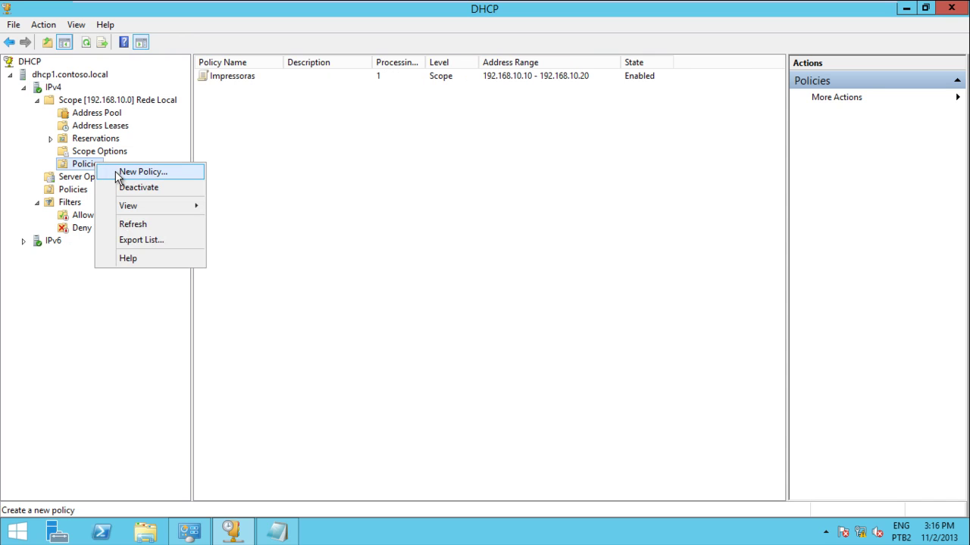
pyautogui.click(118, 173)
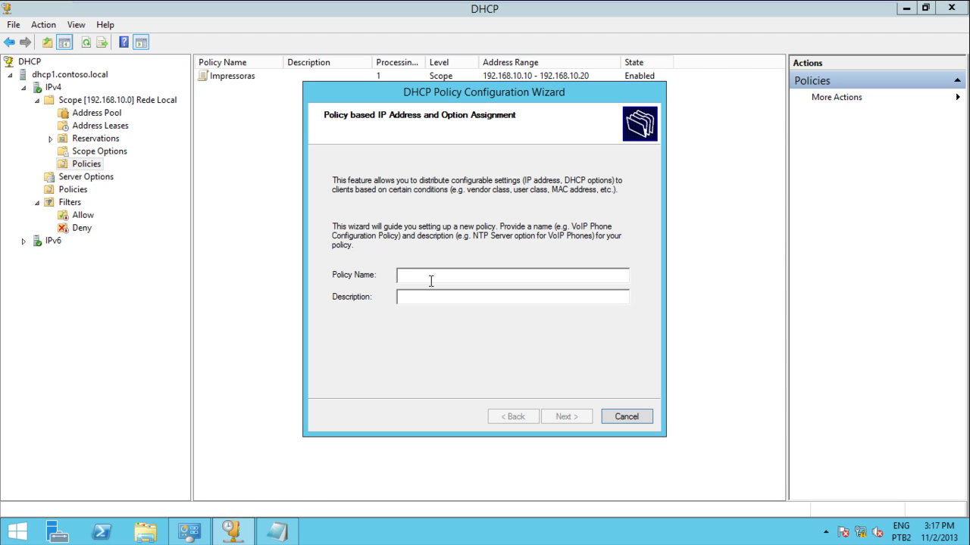
pyautogui.write('Politica de')
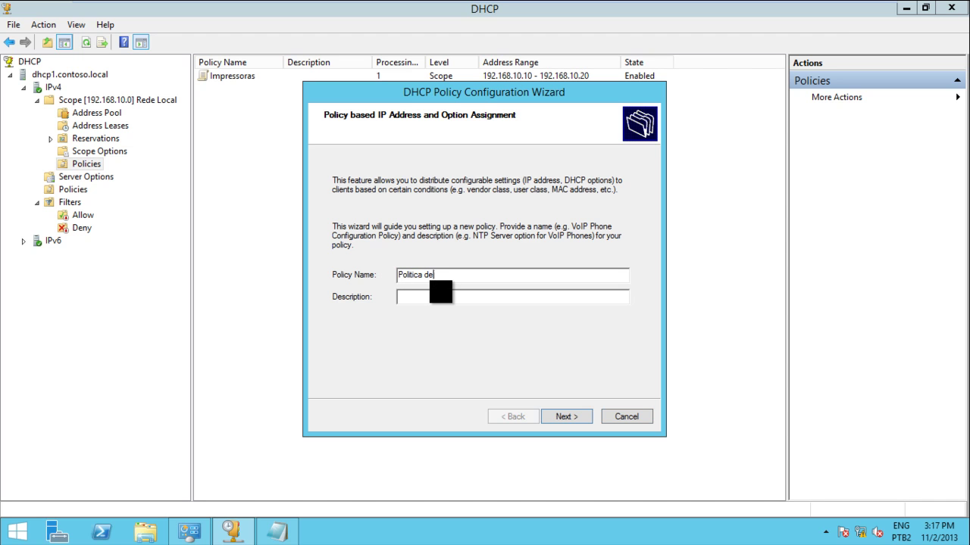
pyautogui.press('BackSpace')
pyautogui.write('a TI')
pyautogui.click(565, 417)
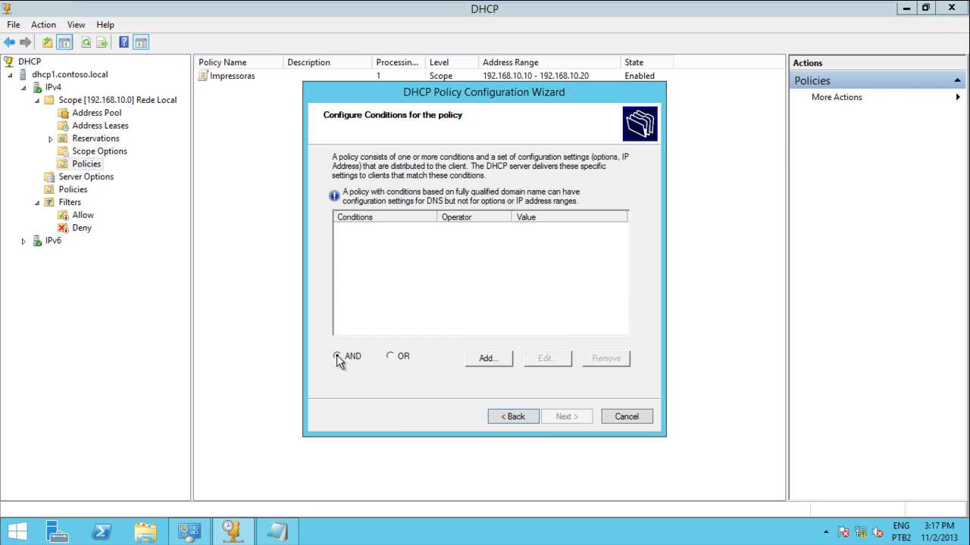
# Add the condition User Class Equals TI to the policy.
pyautogui.click(489, 358)
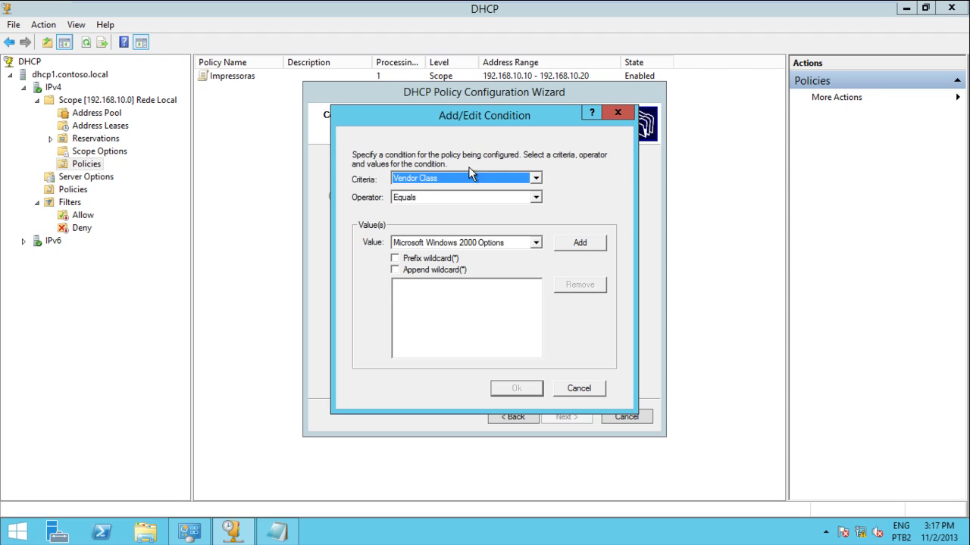
pyautogui.click(470, 175)
pyautogui.click(441, 198)
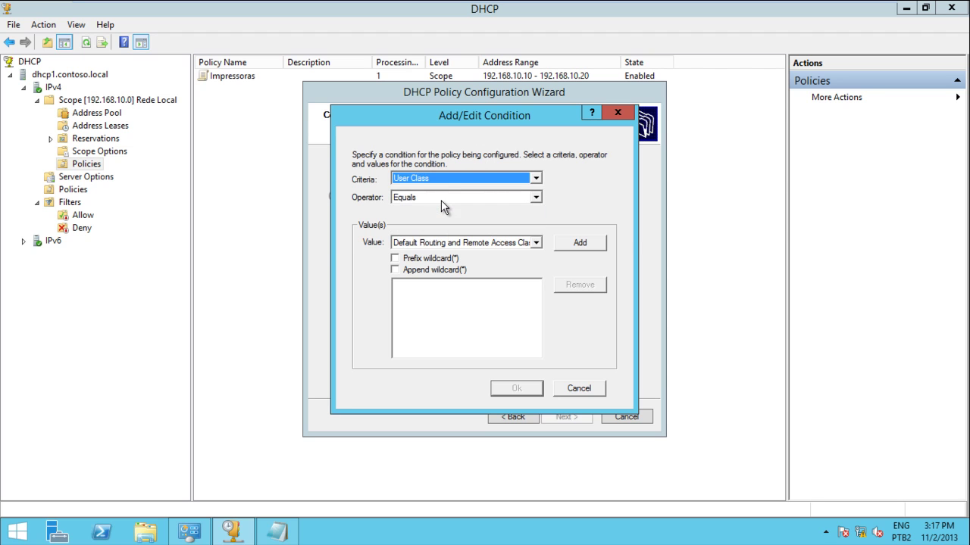
pyautogui.click(452, 243)
pyautogui.click(447, 284)
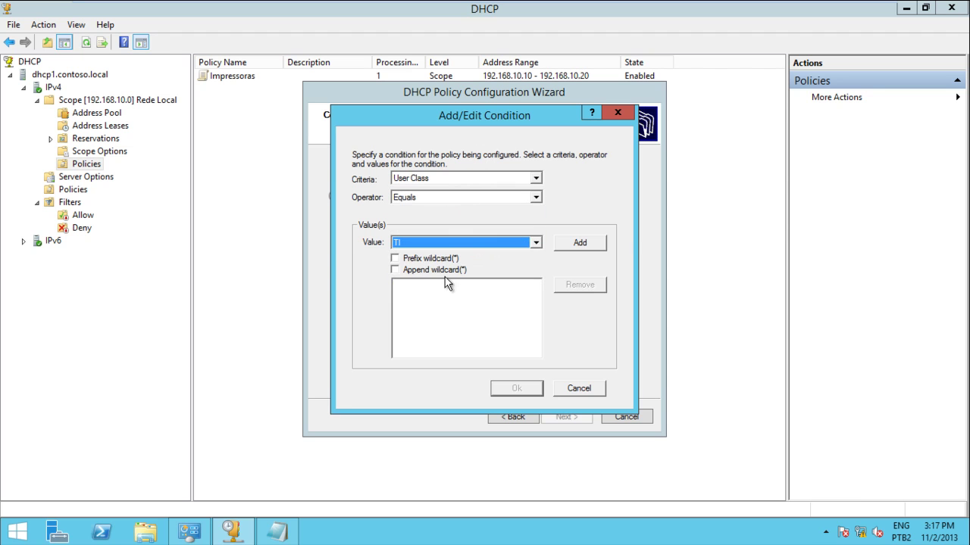
pyautogui.click(580, 243)
pyautogui.click(528, 390)
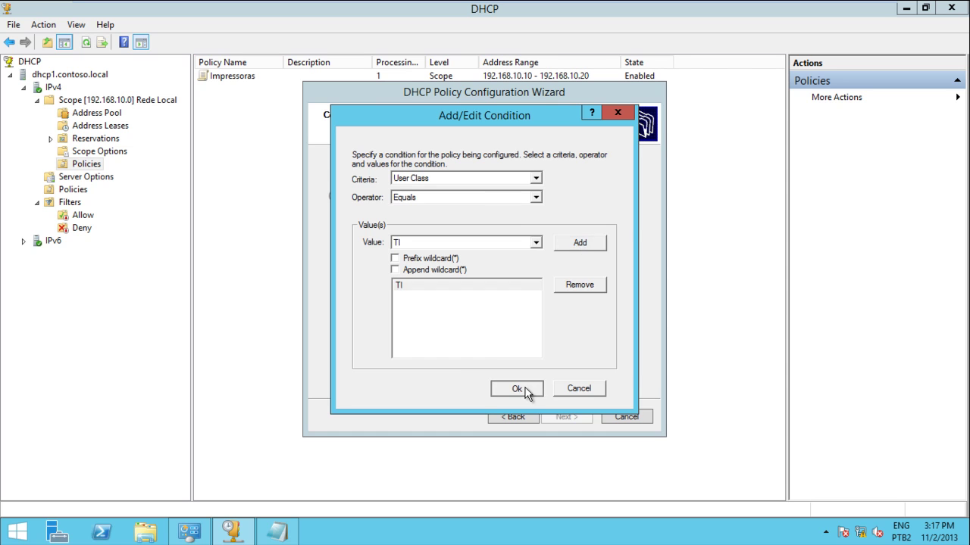
pyautogui.click(564, 416)
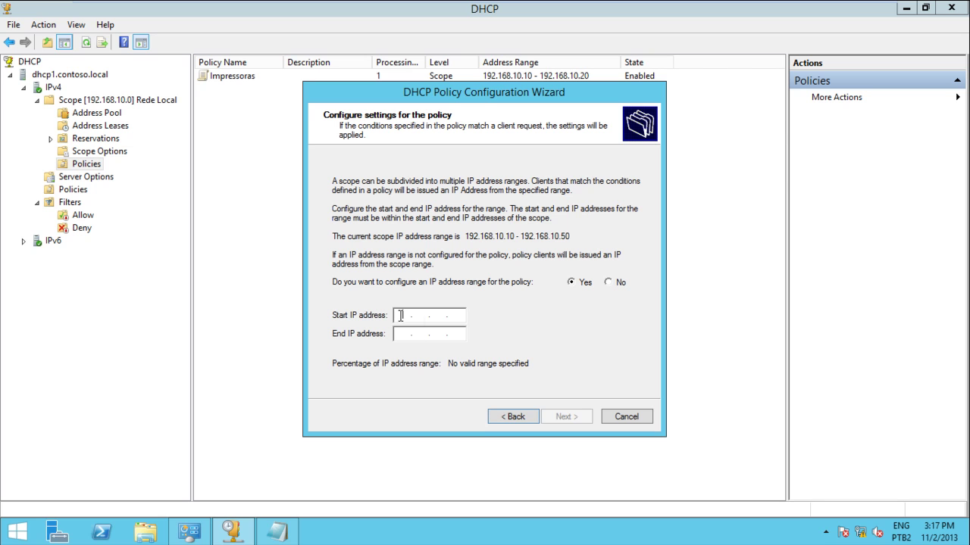
# Set the policy's IP range to 192.168.10.41–192.168.10.45.
pyautogui.click(400, 315)
pyautogui.write('192.168.')
pyautogui.write('10.')
pyautogui.write('40')
pyautogui.press('BackSpace')
pyautogui.write('1')
pyautogui.write('192.16')
pyautogui.write('810.')
pyautogui.write('45')
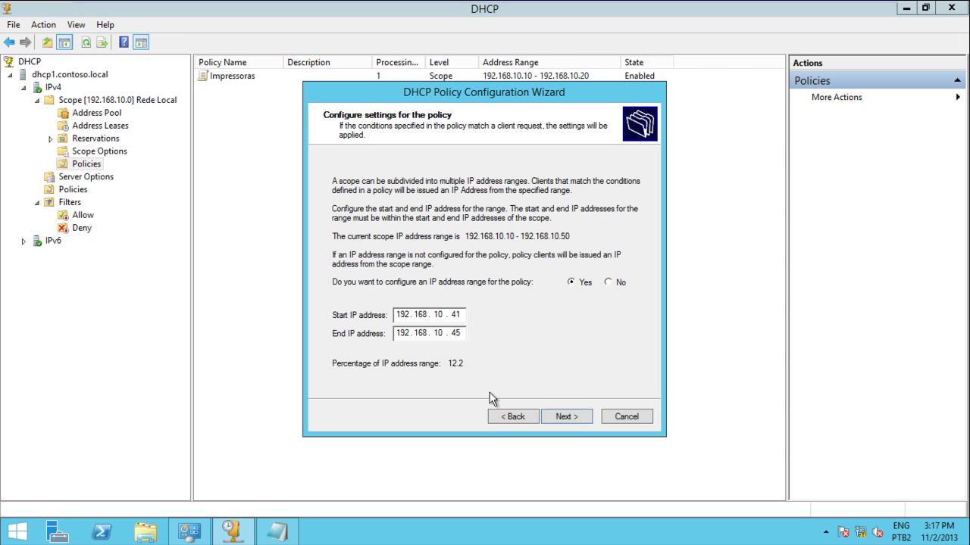
pyautogui.click(562, 417)
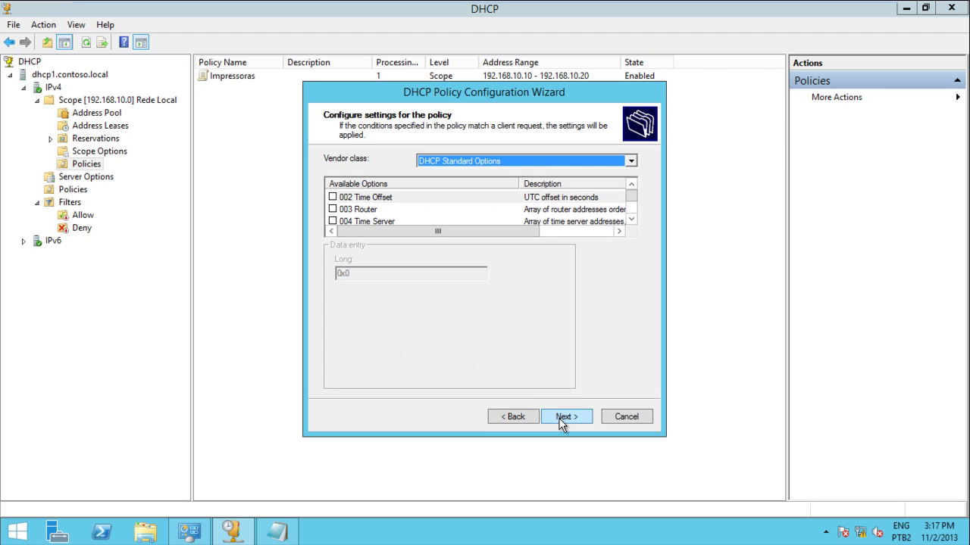
# Enable the 003 Router option with address 192.168.10.254.
pyautogui.click(333, 209)
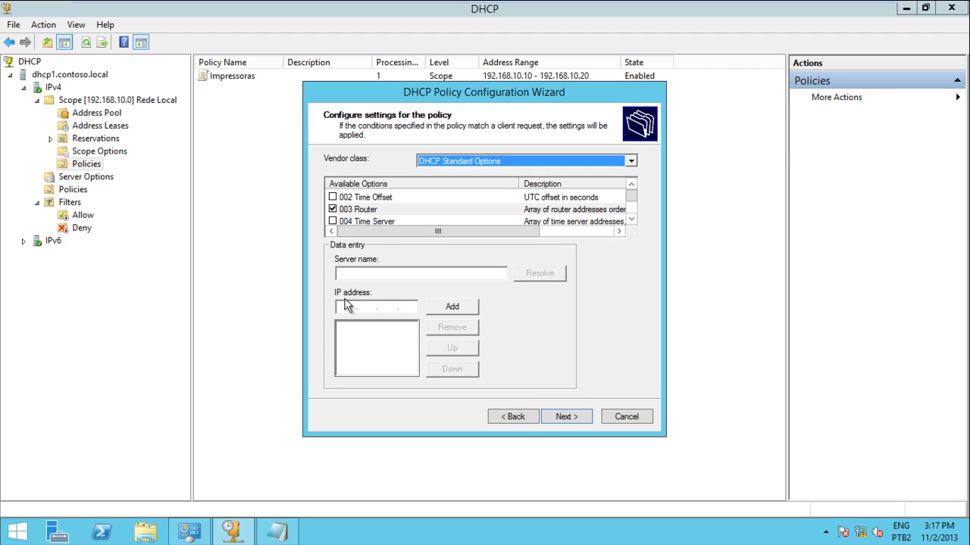
pyautogui.click(345, 304)
pyautogui.write('192.168.10.')
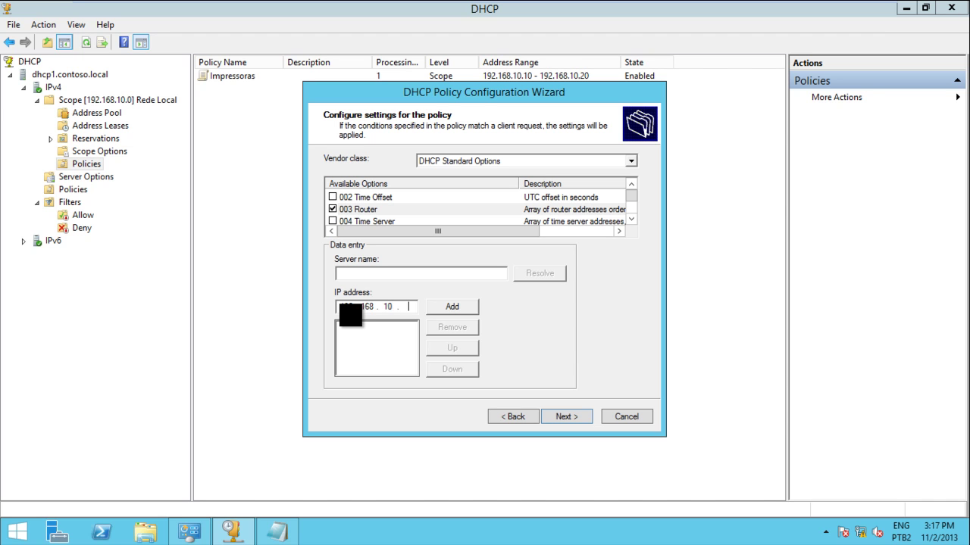
pyautogui.write('254')
pyautogui.click(449, 309)
pyautogui.doubleClick(631, 219)
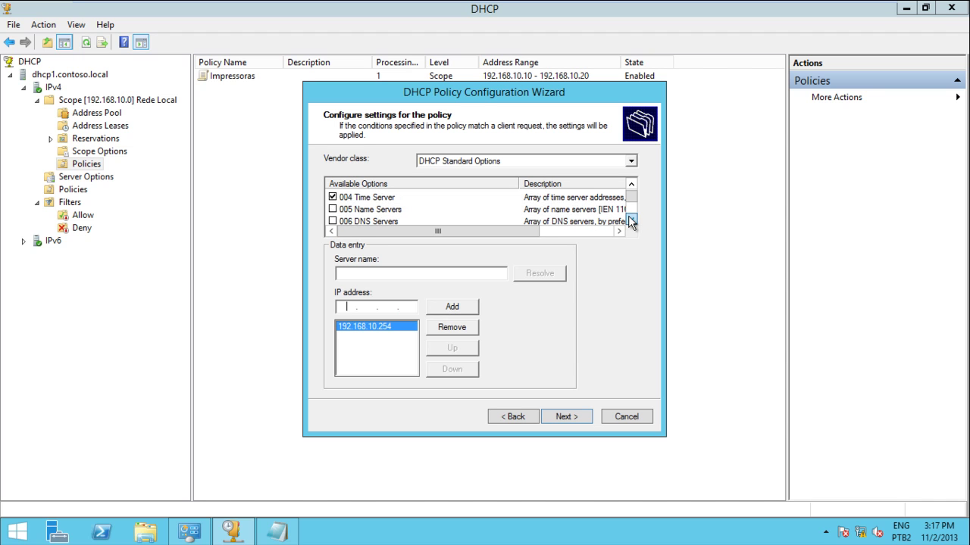
# Enable 006 DNS Servers with 192.168.10.1 and finish the Politica da TI policy.
pyautogui.click(332, 221)
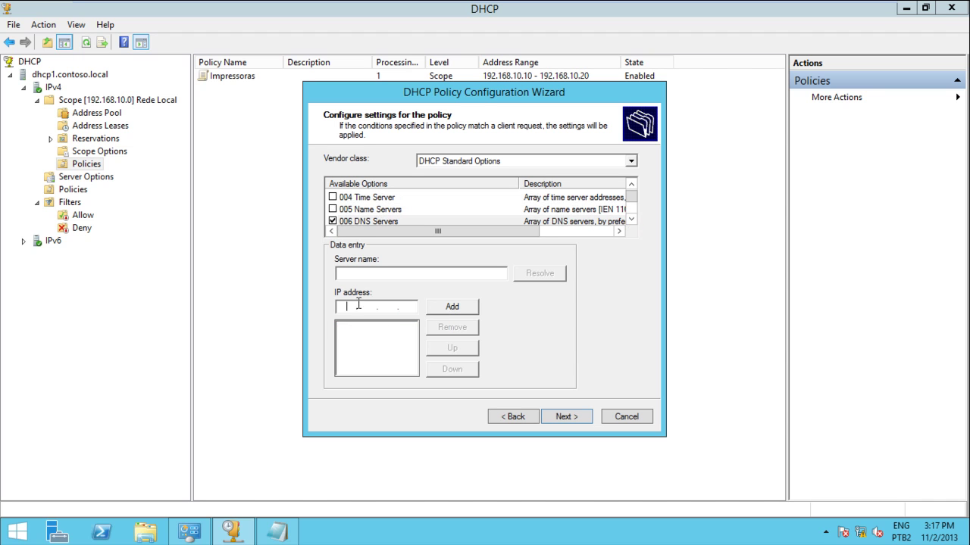
pyautogui.click(343, 306)
pyautogui.write('192.168.10.1')
pyautogui.click(447, 310)
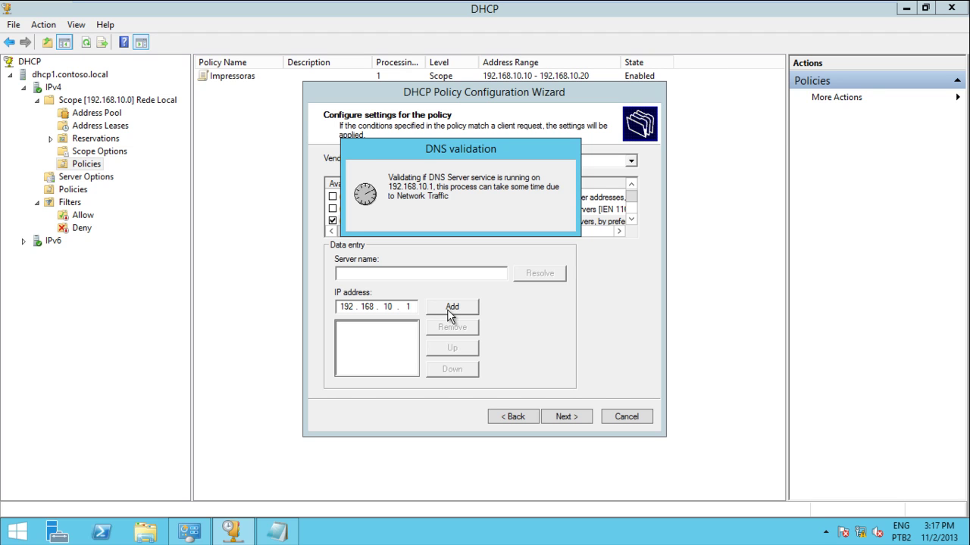
pyautogui.click(561, 419)
pyautogui.click(562, 420)
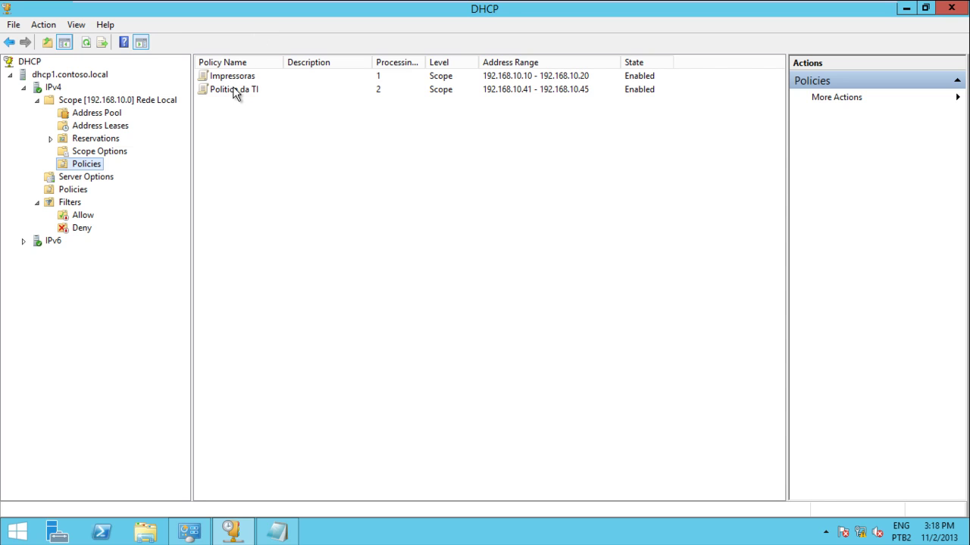
pyautogui.click(232, 89)
# Check that Politica da TI's condition is User Class Equals TI, without changes.
pyautogui.click(234, 77)
pyautogui.click(234, 90)
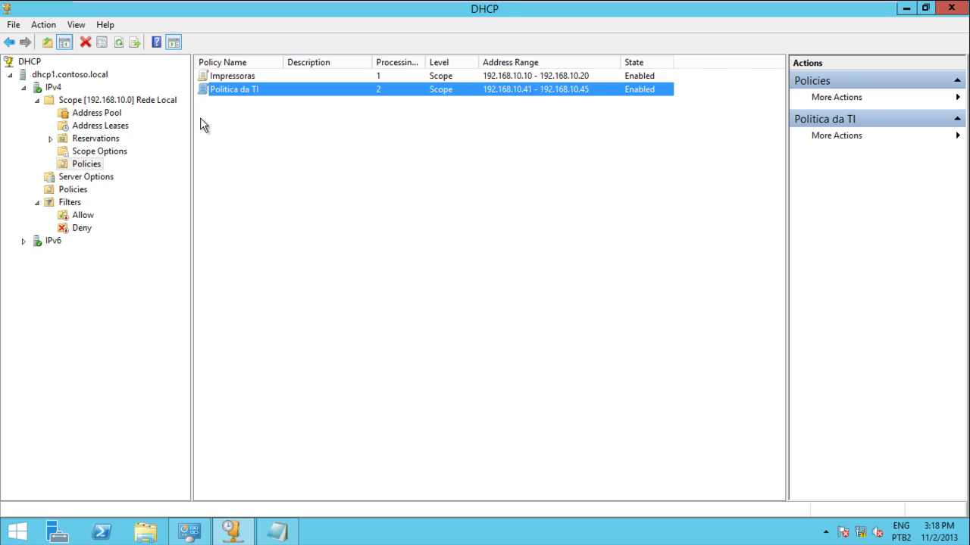
pyautogui.rightClick(237, 90)
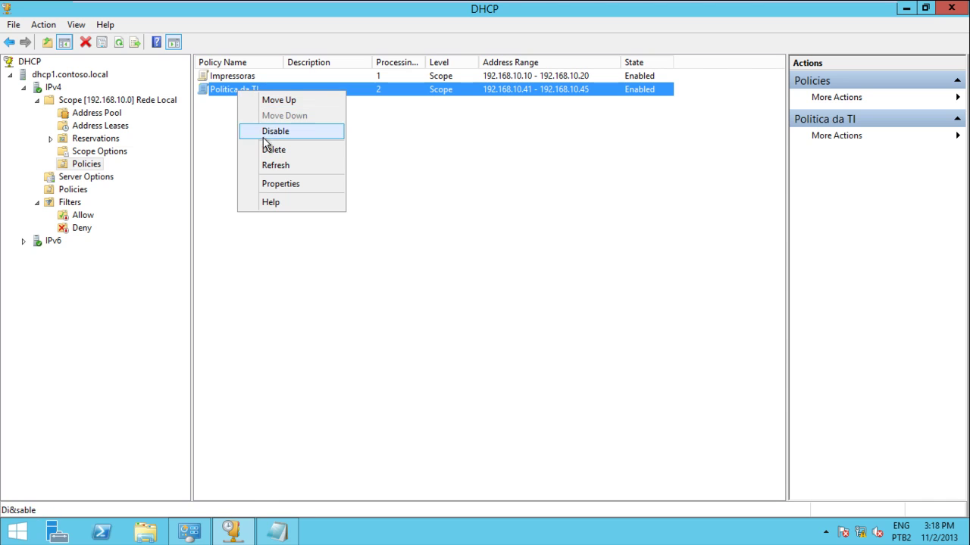
pyautogui.click(269, 184)
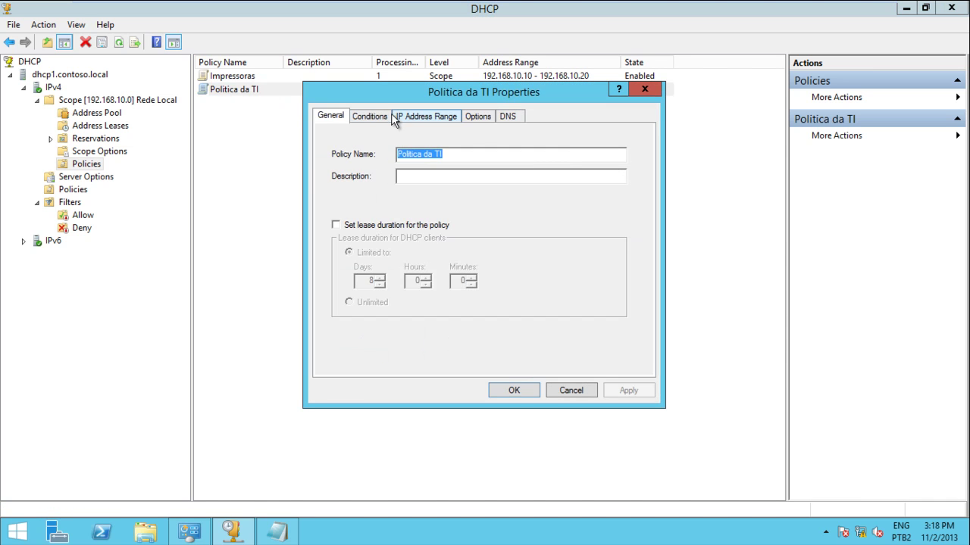
pyautogui.click(383, 116)
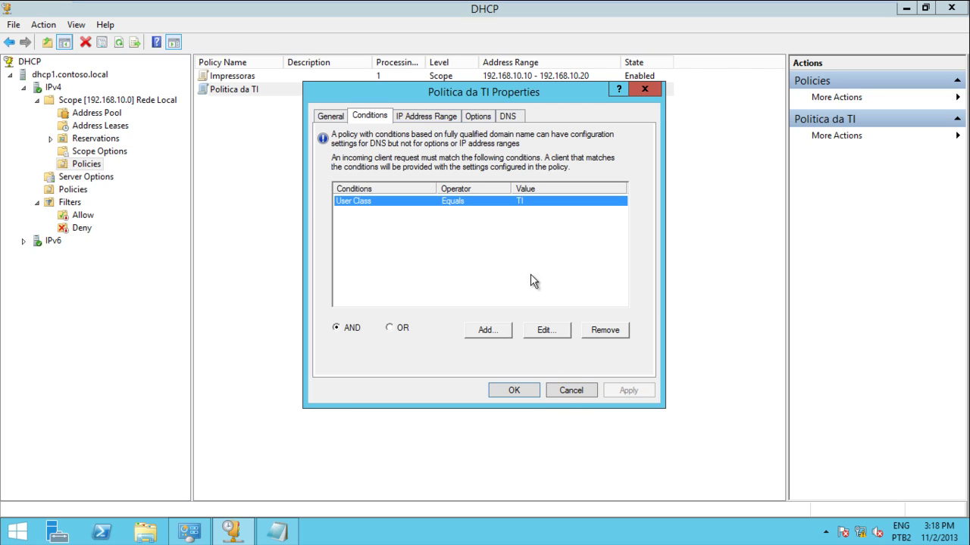
pyautogui.click(560, 332)
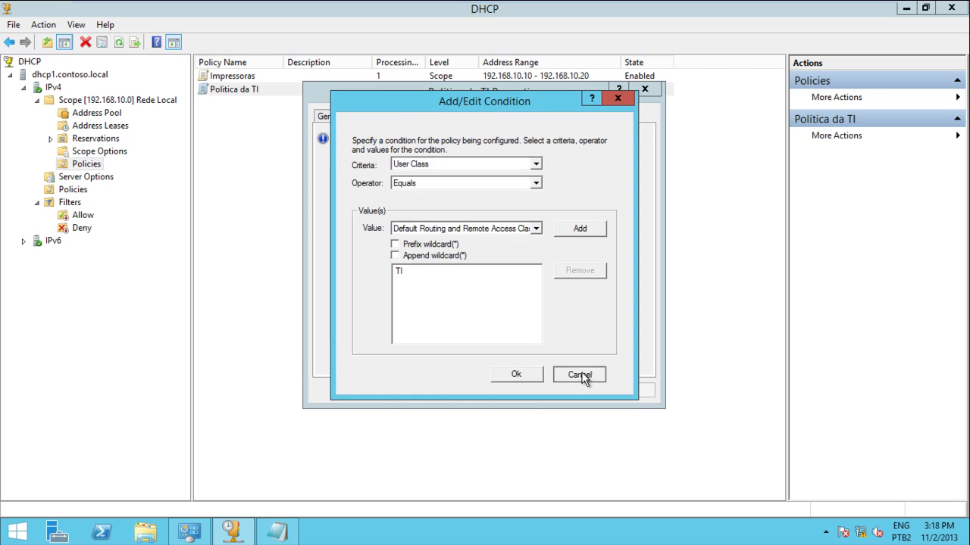
pyautogui.click(576, 374)
pyautogui.click(572, 386)
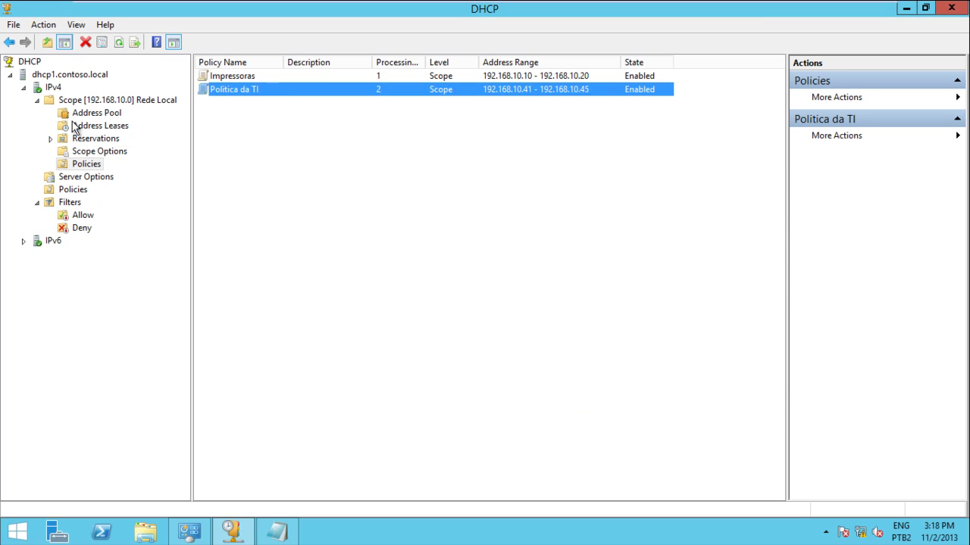
# Confirm the TI user class has ID Lan1, leaving it unchanged.
pyautogui.click(53, 87)
pyautogui.rightClick(55, 90)
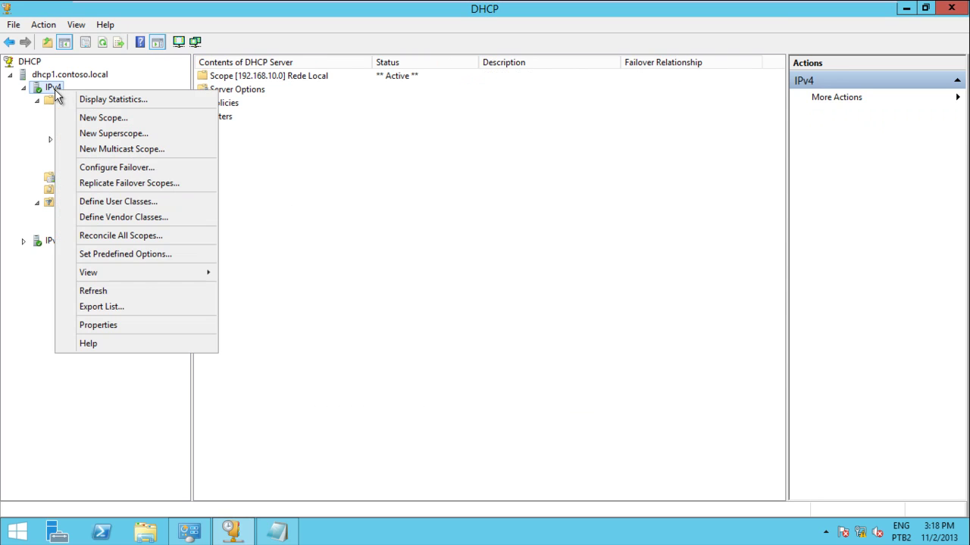
pyautogui.click(125, 203)
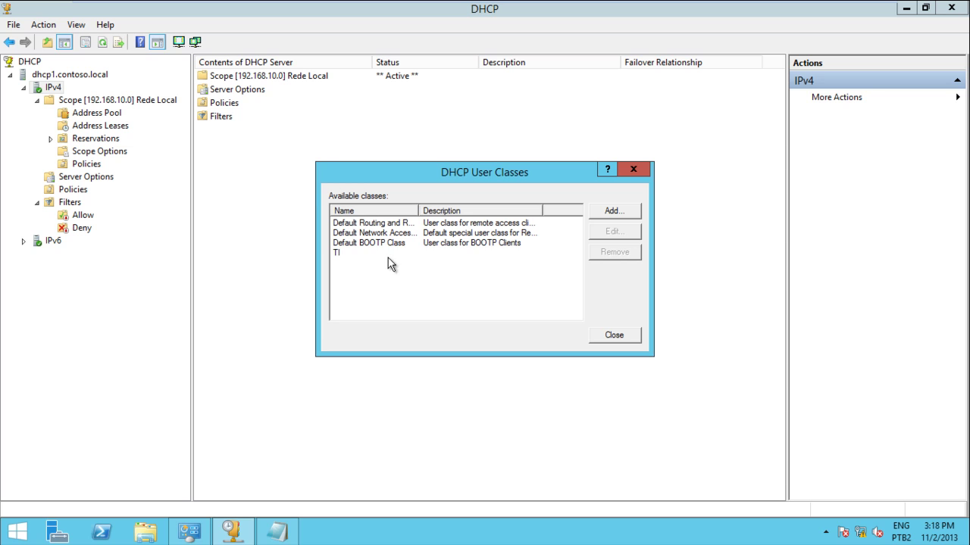
pyautogui.click(368, 253)
pyautogui.click(603, 238)
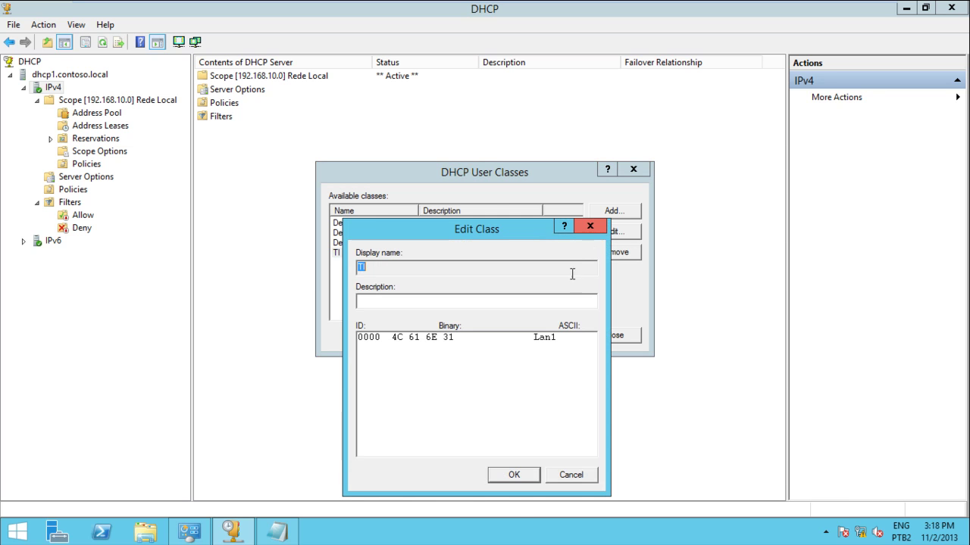
pyautogui.click(513, 476)
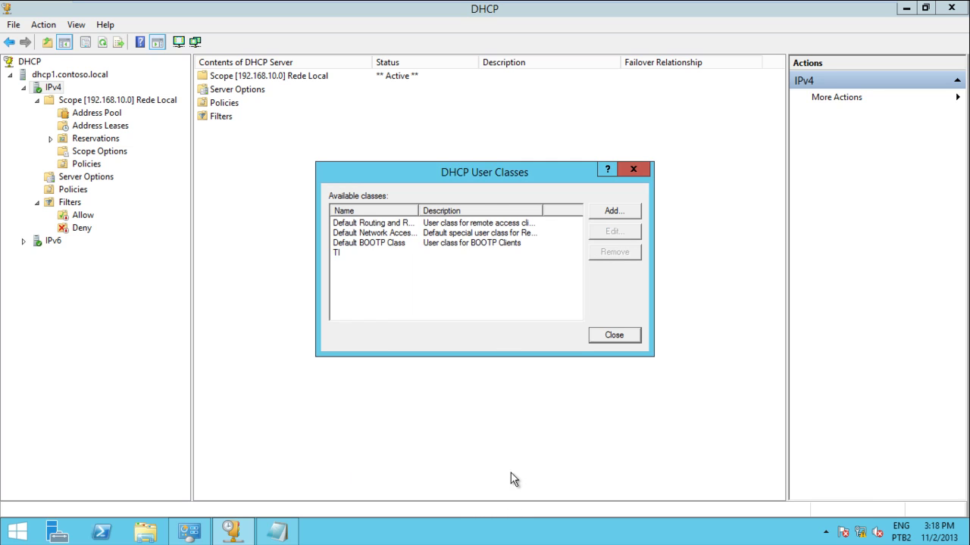
pyautogui.click(615, 336)
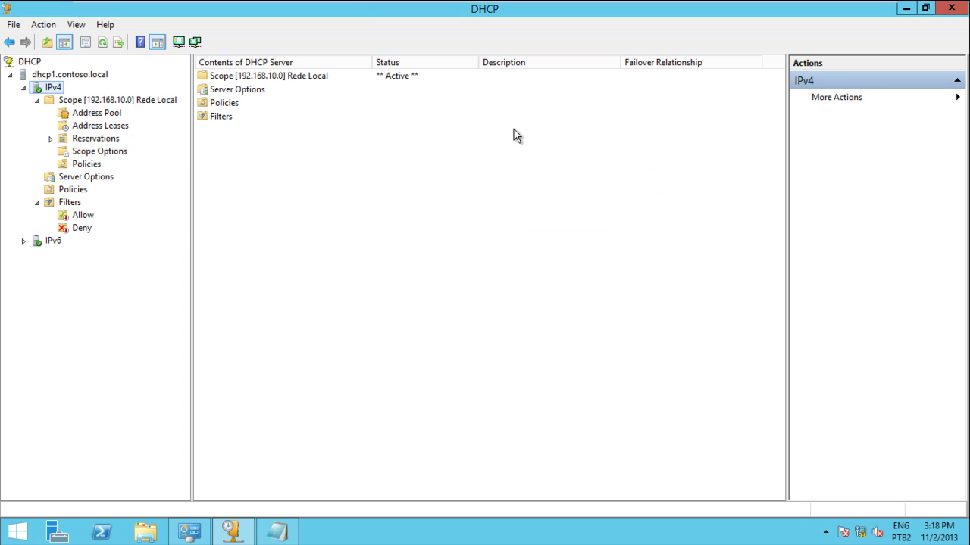
# On the XP client, run cls and ipconfig to show 192.168.10.10 with gateway 192.168.10.254.
pyautogui.click(367, 14)
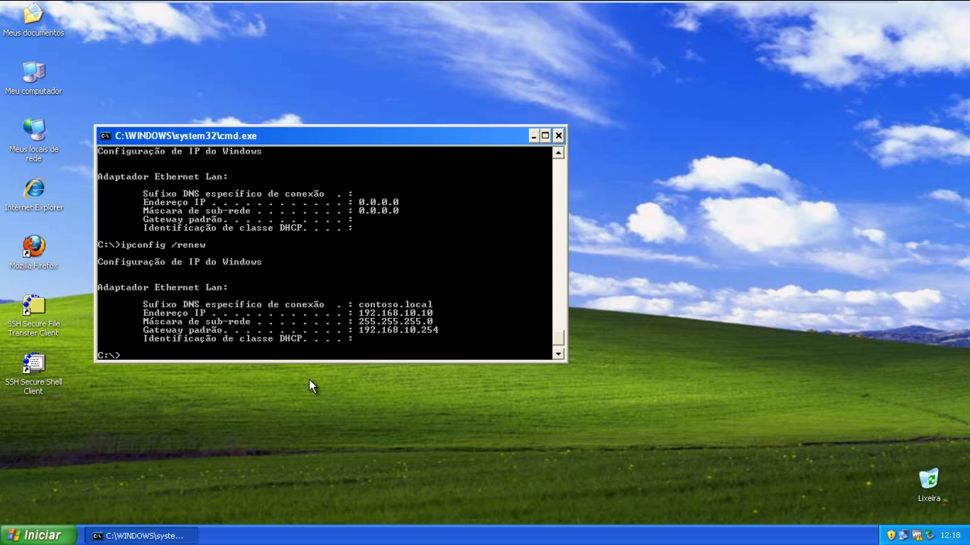
pyautogui.write('cls')
pyautogui.press('Return')
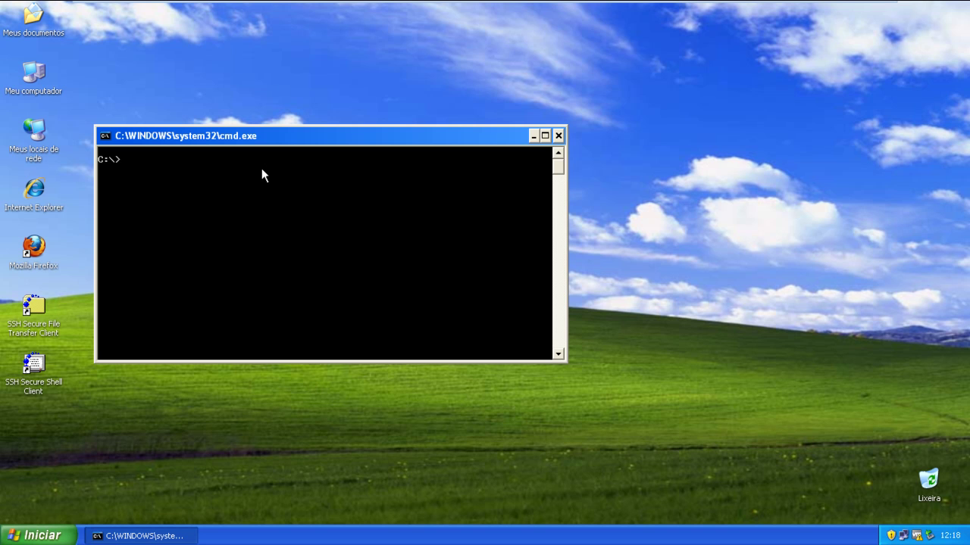
pyautogui.write('ipconfig')
pyautogui.press('Return')
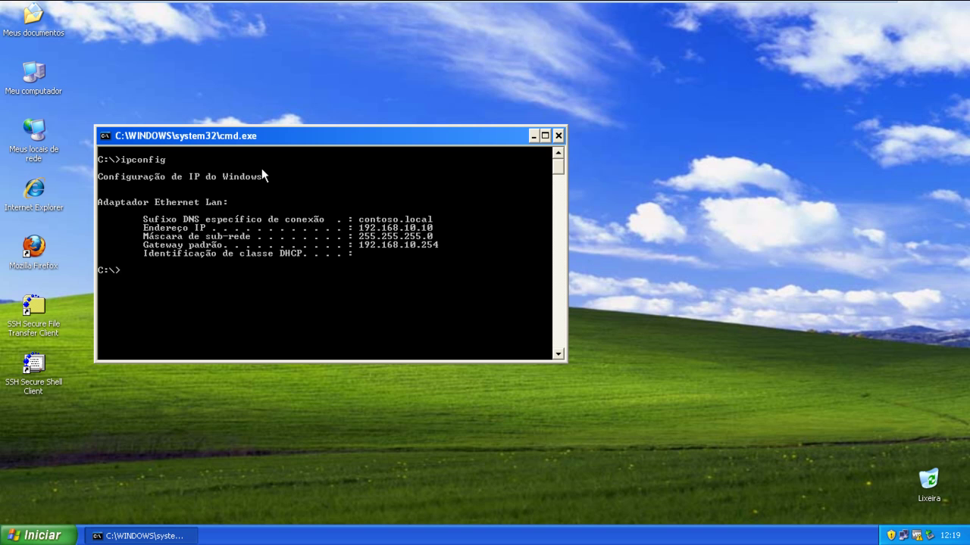
# Release the LAN adapter's DHCP address with ipconfig /release, dropping it to 0.0.0.0.
pyautogui.write('release')
pyautogui.press('BackSpace')
pyautogui.press('BackSpace')
pyautogui.press('BackSpace')
pyautogui.press('BackSpace')
pyautogui.press('BackSpace')
pyautogui.press('BackSpace')
pyautogui.press('BackSpace')
pyautogui.write('ipc')
pyautogui.press('BackSpace')
pyautogui.press('BackSpace')
pyautogui.press('BackSpace')
pyautogui.write('ipconfig /release')
pyautogui.press('Return')
# Clear the console with cls and begin typing ipconfig /setclassid "Lan".
pyautogui.write('clsr')
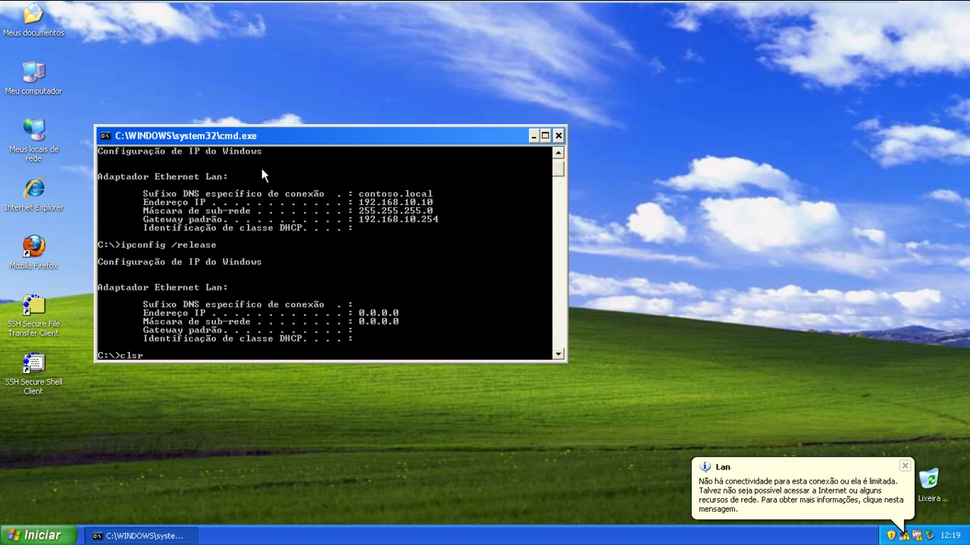
pyautogui.press('BackSpace')
pyautogui.press('Return')
pyautogui.write('ipconfig /setclassid')
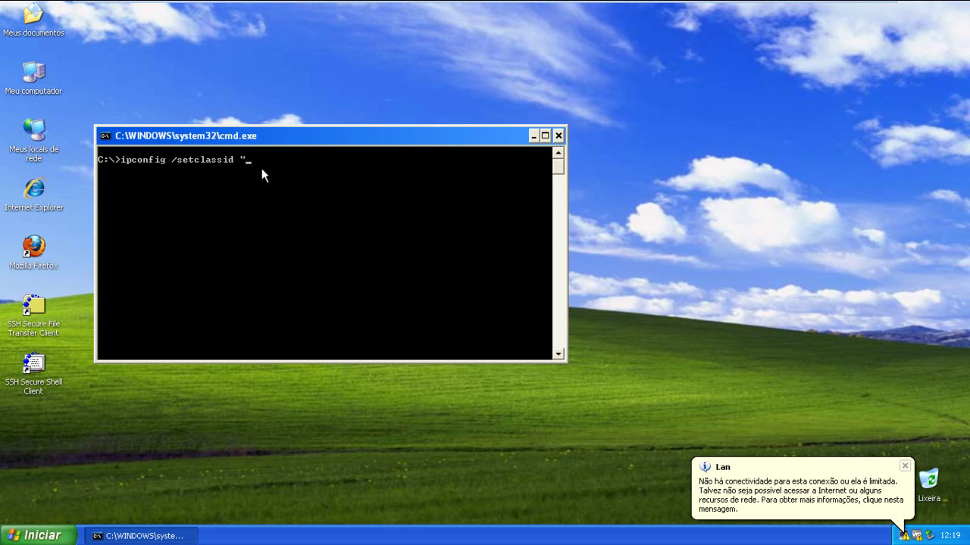
pyautogui.write(' "Lan"')
# Rename the Lan network connection to Rede in Network Connections.
pyautogui.click(904, 537)
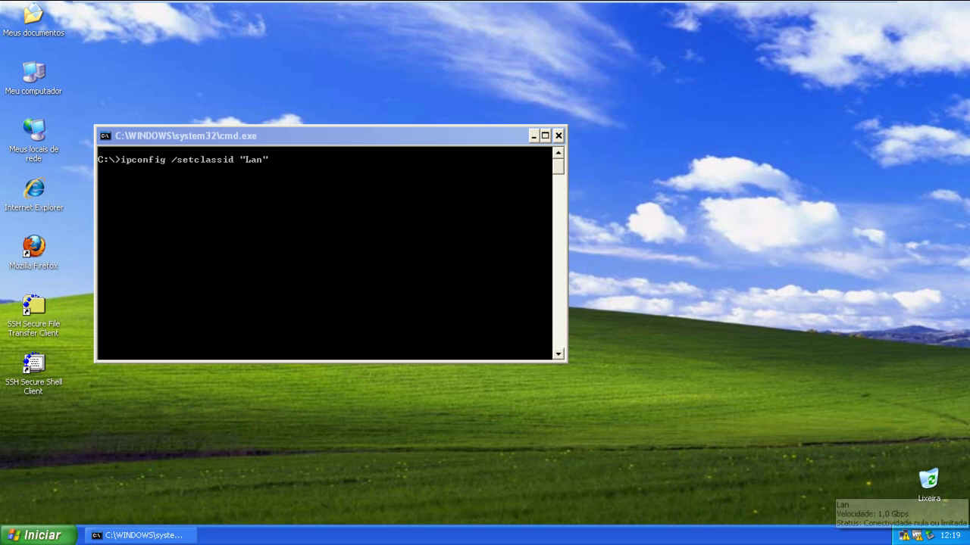
pyautogui.rightClick(906, 538)
pyautogui.click(884, 524)
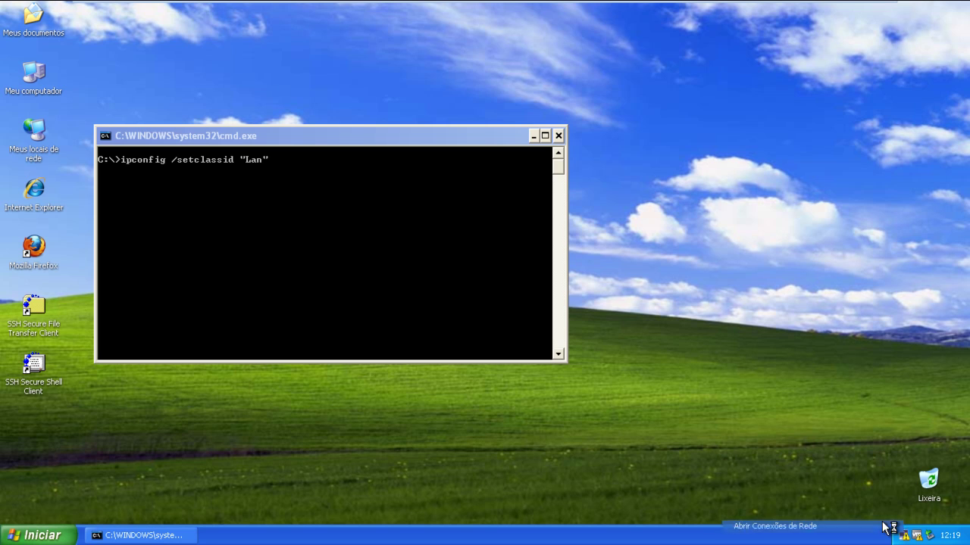
pyautogui.click(312, 154)
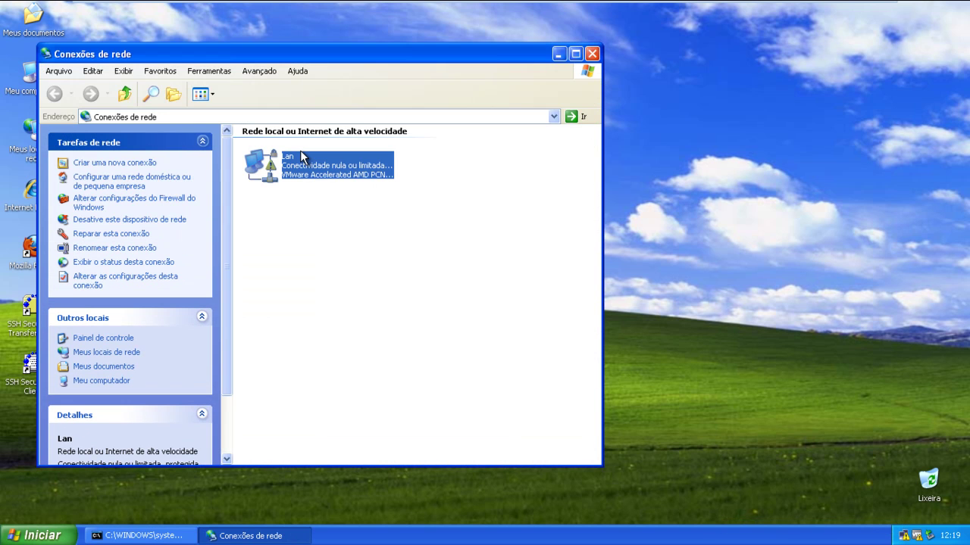
pyautogui.rightClick(302, 153)
pyautogui.click(340, 244)
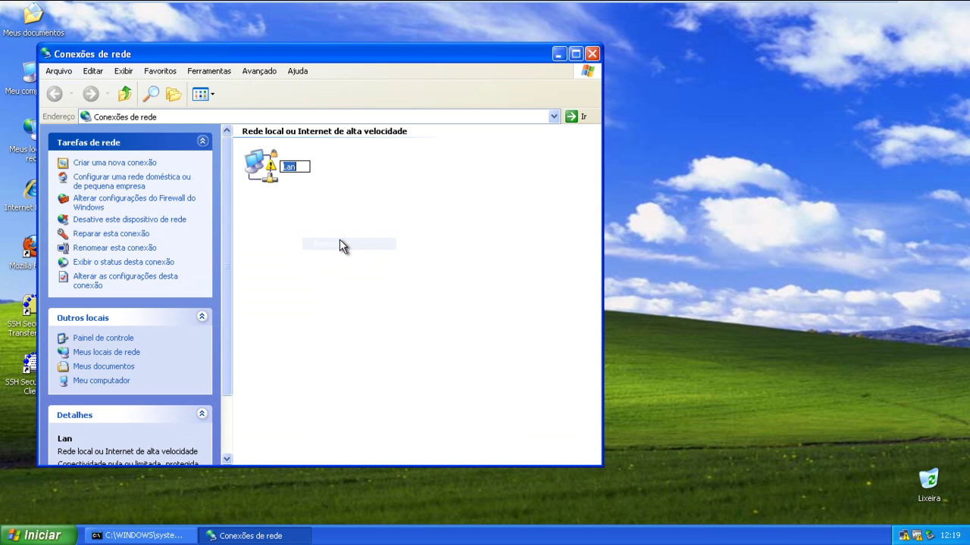
pyautogui.write('Rede')
pyautogui.press('Return')
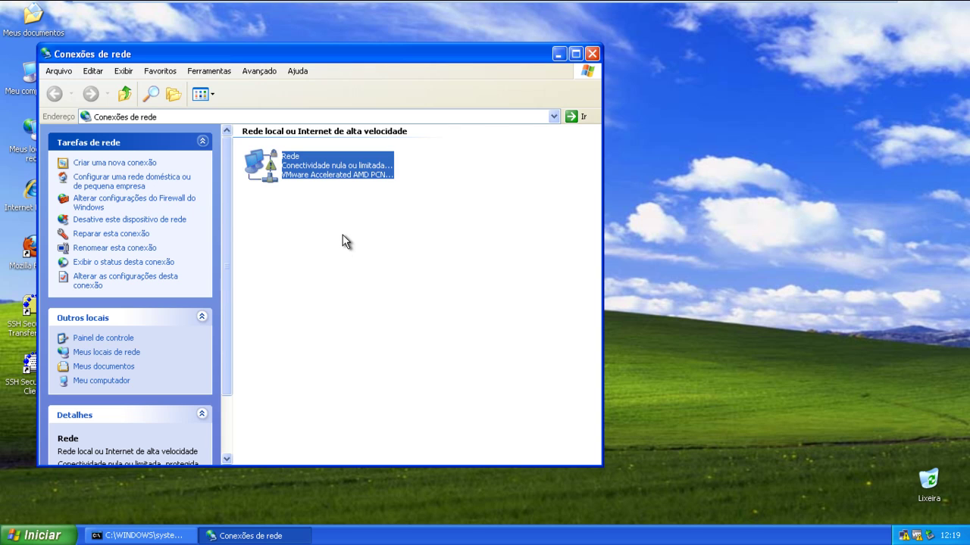
# Set DHCP class ID Lan1 on adapter Rede with ipconfig /setclassid "Rede" Lan1.
pyautogui.click(587, 56)
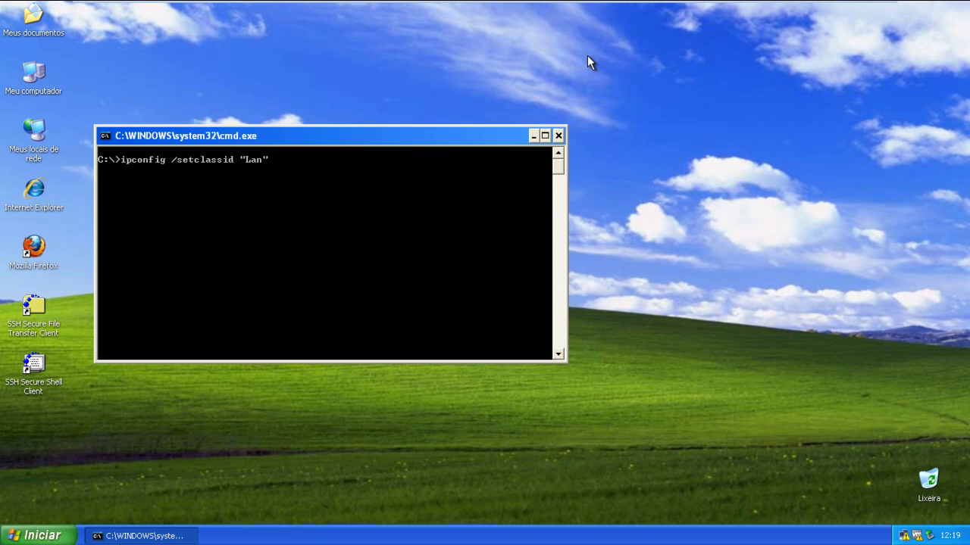
pyautogui.press('BackSpace')
pyautogui.press('BackSpace')
pyautogui.press('BackSpace')
pyautogui.press('BackSpace')
pyautogui.write('Rede" Lan1')
pyautogui.press('Return')
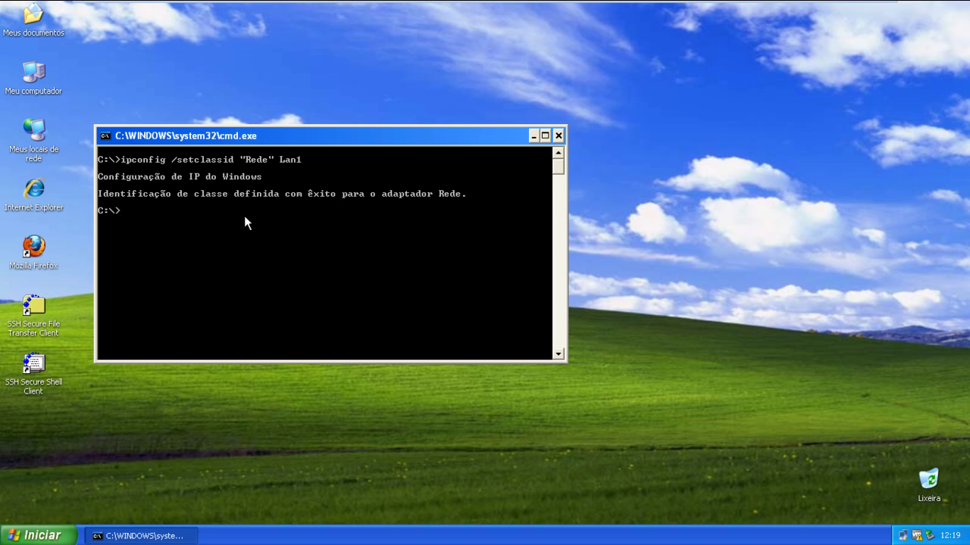
# Run ipconfig twice to confirm the new lease 192.168.10.41 from contoso.local.
pyautogui.write('cong')
pyautogui.press('BackSpace')
pyautogui.write('fig')
pyautogui.press('Return')
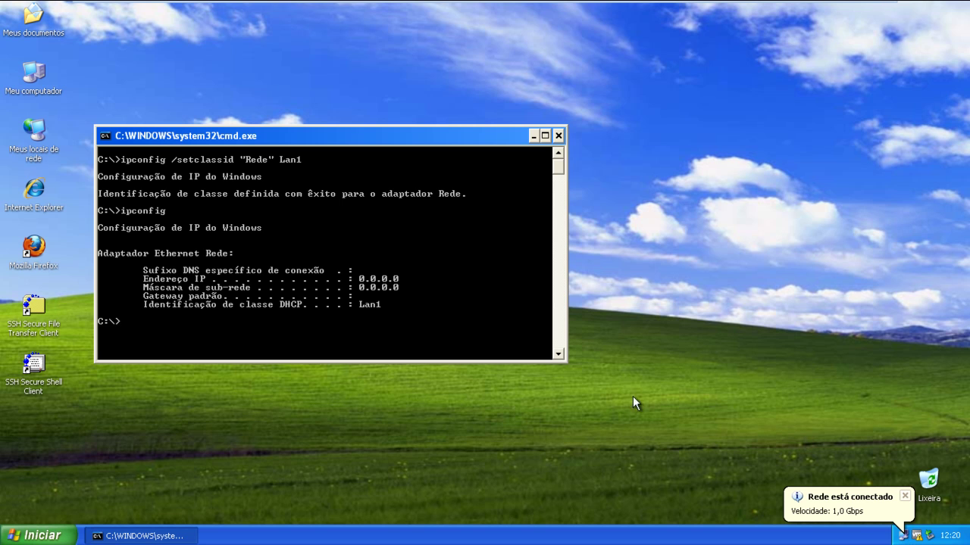
pyautogui.press('BackSpace')
pyautogui.write('pconfig')
pyautogui.press('Return')
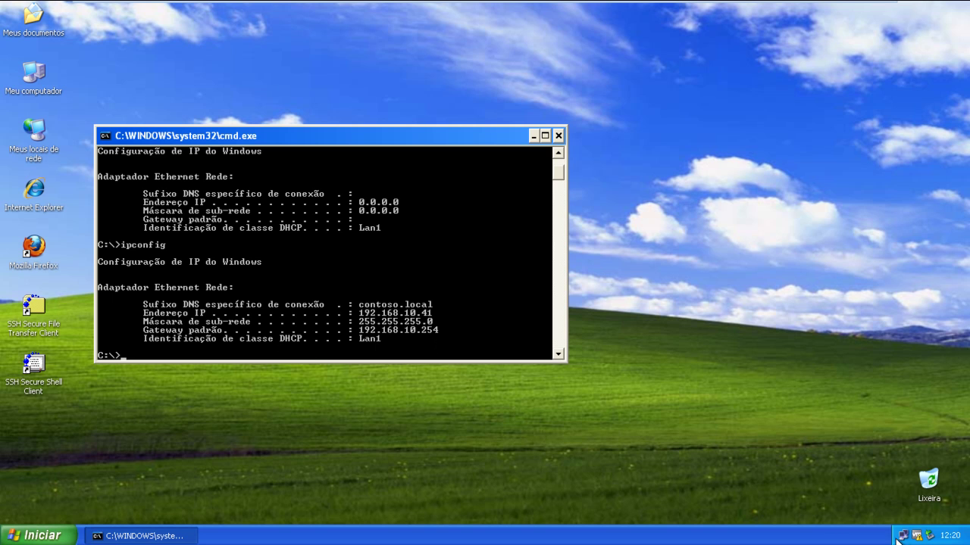
# On the DHCP-2012R2 VM, view the scope's policies and select Politica da TI.
pyautogui.moveTo(274, 3)
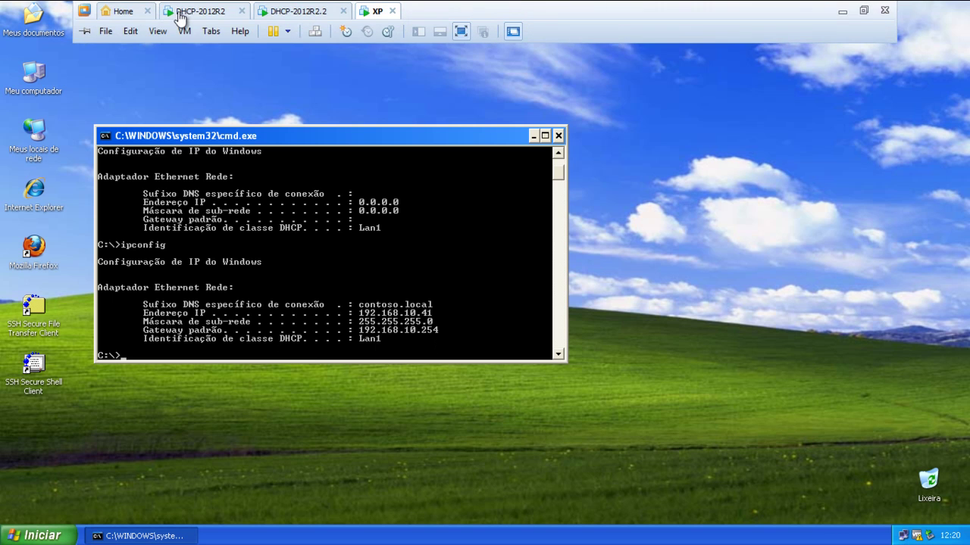
pyautogui.click(195, 12)
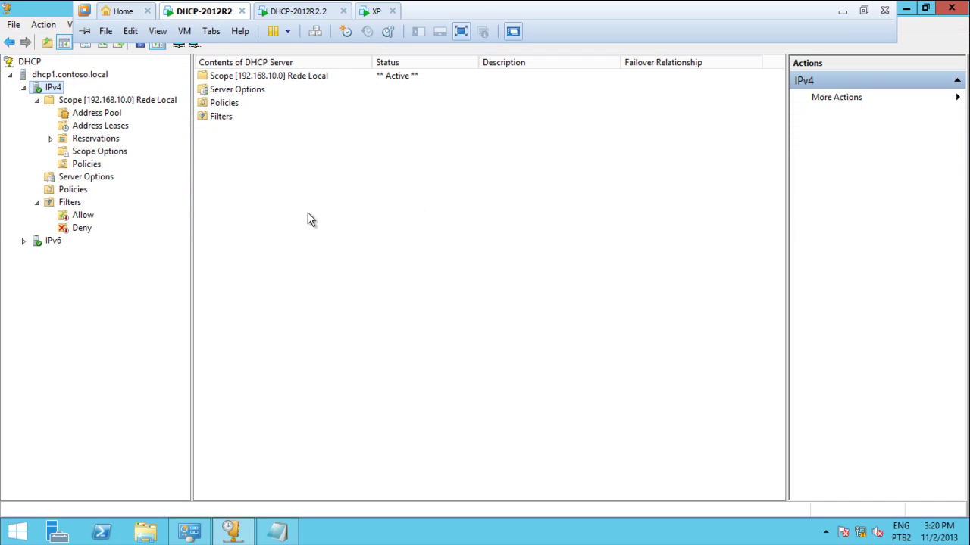
pyautogui.click(91, 164)
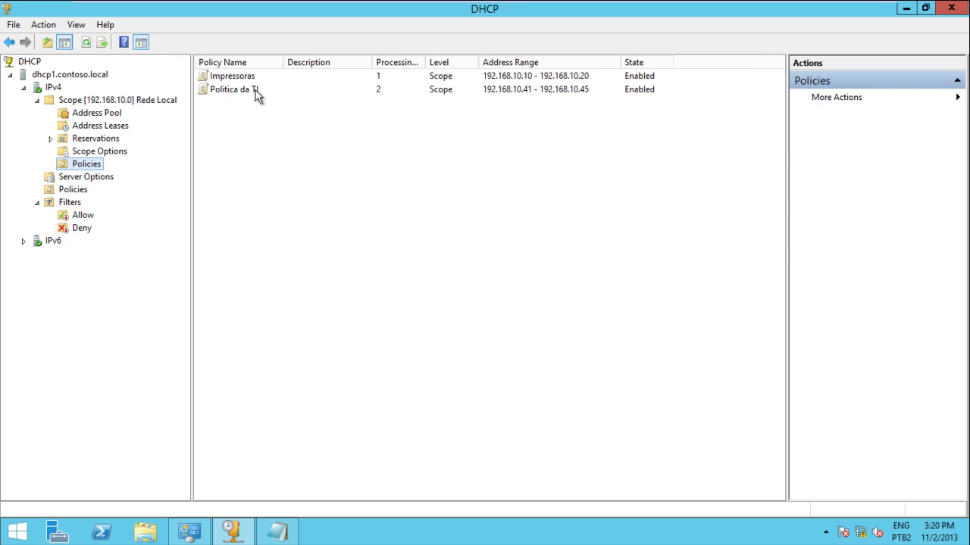
pyautogui.click(248, 91)
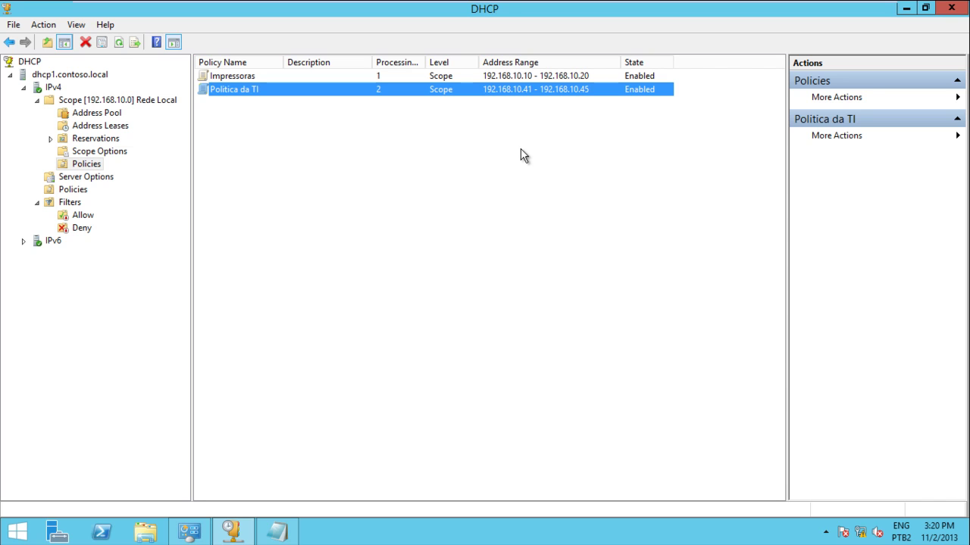
# Check the TI user class in the IPv4 Define User Classes list.
pyautogui.click(60, 89)
pyautogui.rightClick(60, 90)
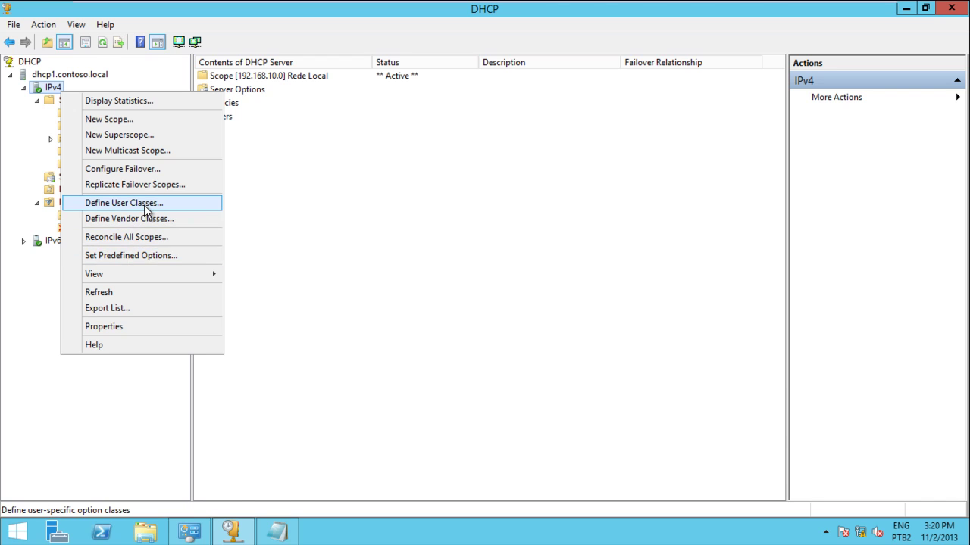
pyautogui.click(144, 203)
pyautogui.click(338, 254)
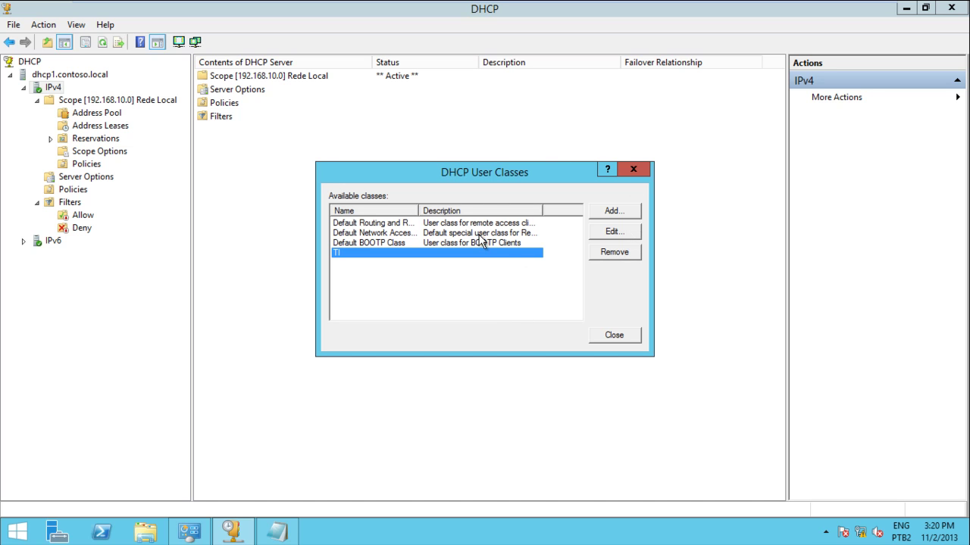
pyautogui.click(628, 338)
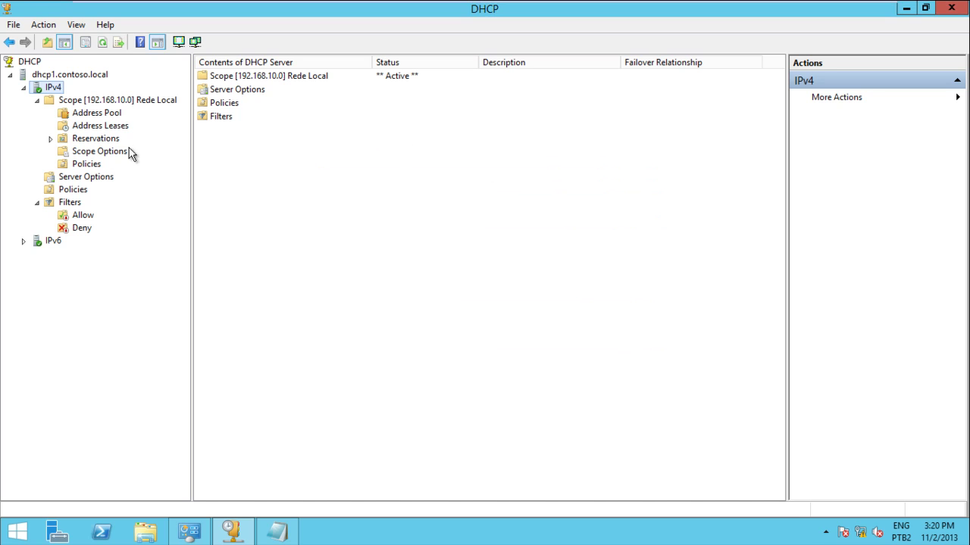
# Recheck Impressoras and Politica da TI, then view the 192.168.10.10–192.168.10.50 address pool.
pyautogui.click(87, 165)
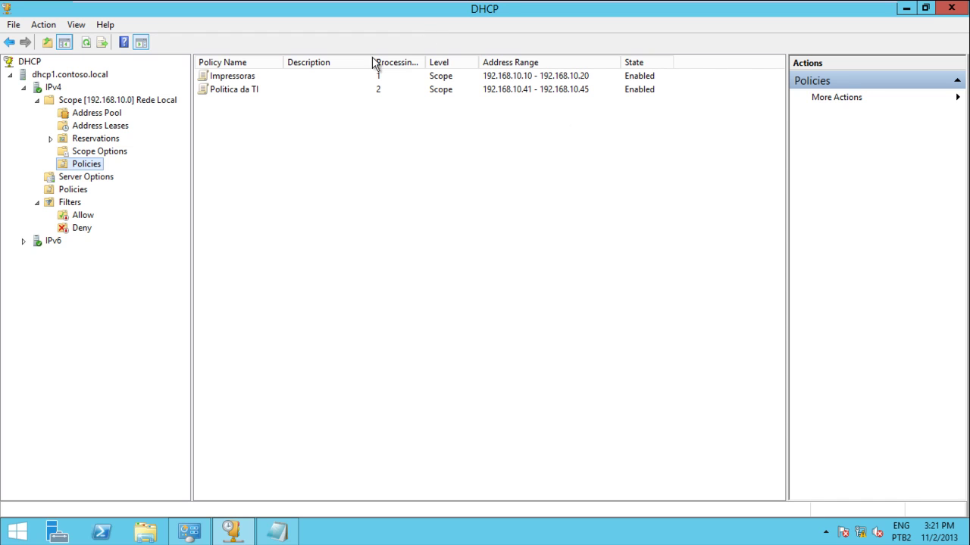
pyautogui.click(235, 81)
pyautogui.click(234, 91)
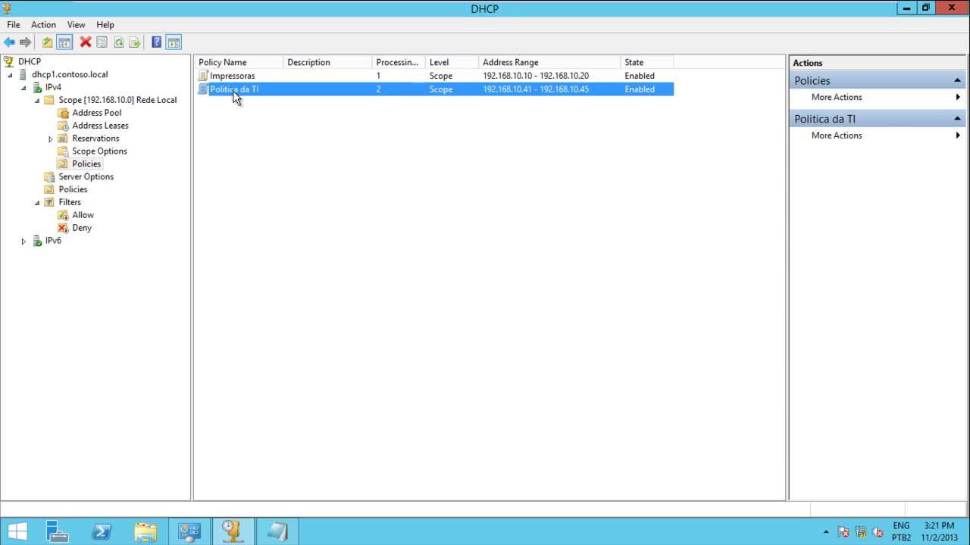
pyautogui.click(113, 100)
pyautogui.click(104, 114)
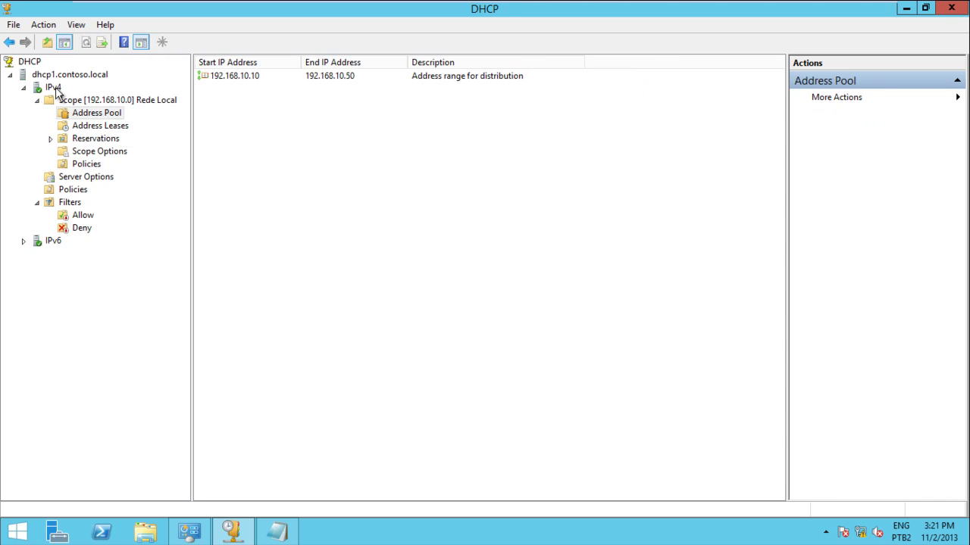
pyautogui.click(55, 89)
# Start a new scope named Dmz with range 192.168.11.10–192.168.11.100.
pyautogui.rightClick(57, 90)
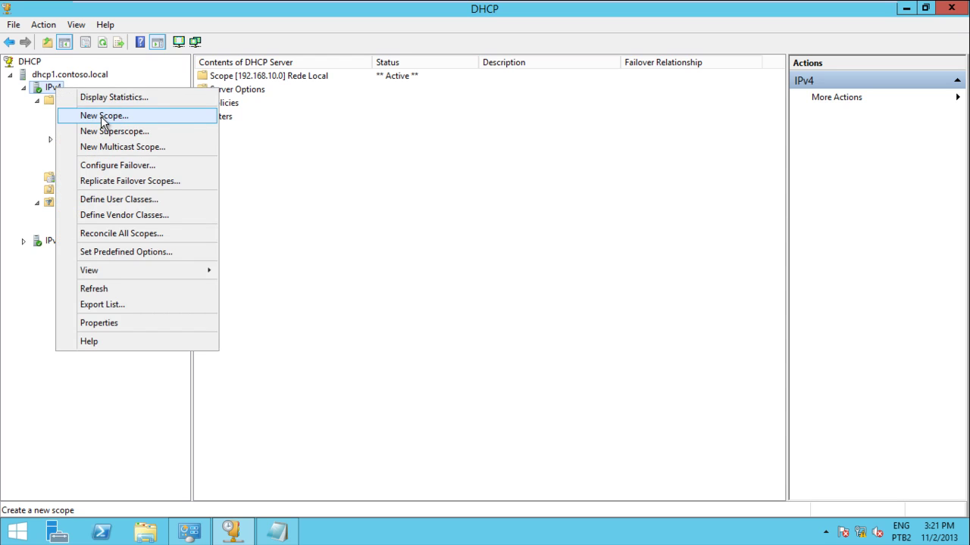
pyautogui.click(101, 117)
pyautogui.click(578, 393)
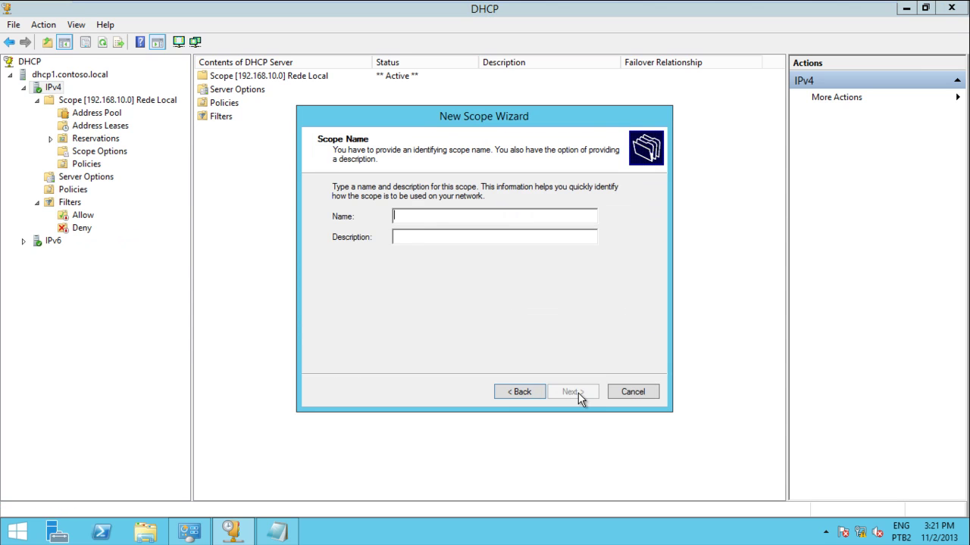
pyautogui.write('Dmz')
pyautogui.click(578, 392)
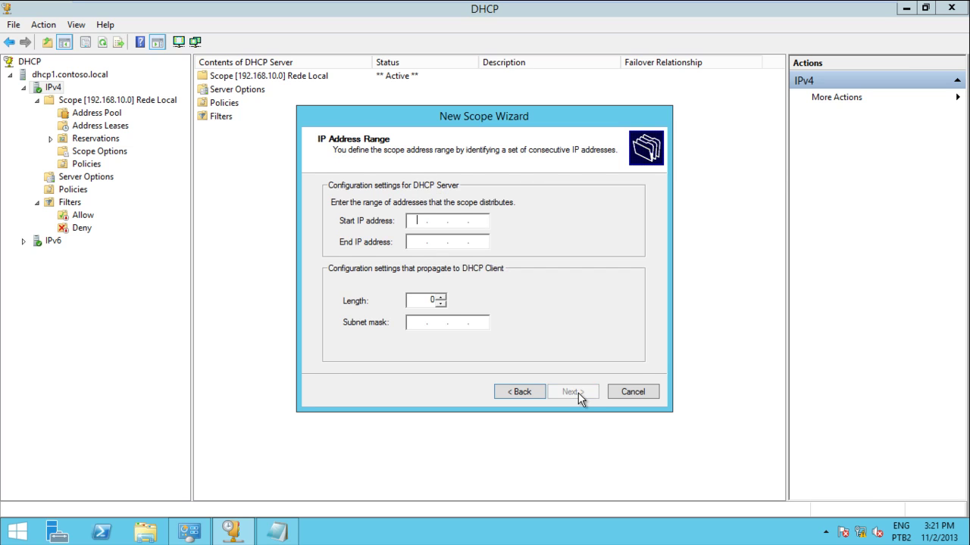
pyautogui.write('192 . 168 . 11 . 10')
pyautogui.press('Tab')
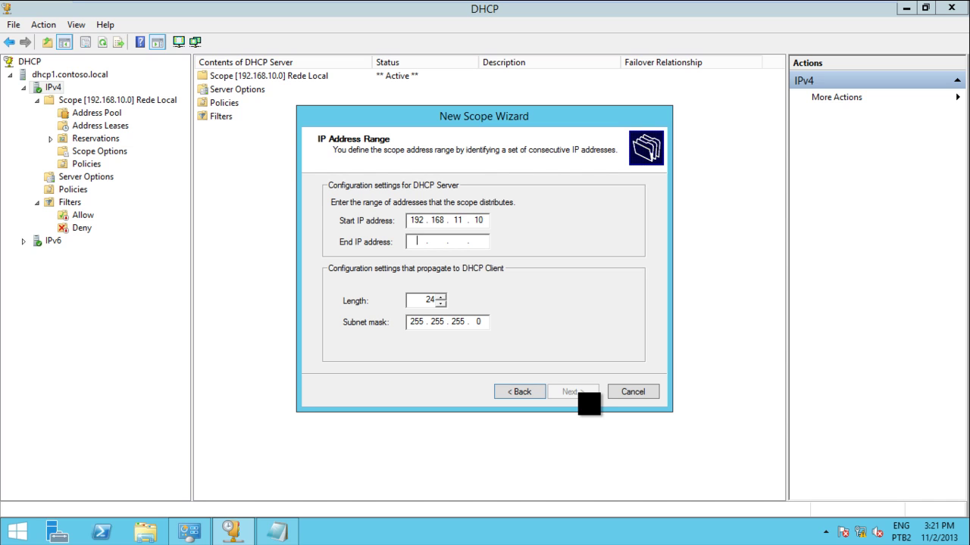
pyautogui.write('192 . 168 . 11 . 100')
# Skip exclusions, keep the 8-day lease, defer scope options, and finish the wizard.
pyautogui.click(567, 392)
pyautogui.click(567, 393)
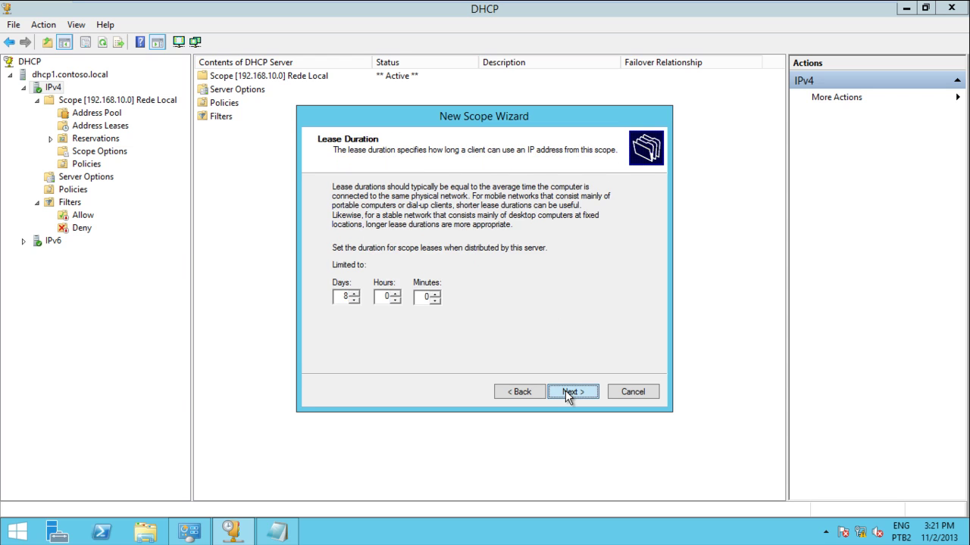
pyautogui.click(567, 393)
pyautogui.click(367, 286)
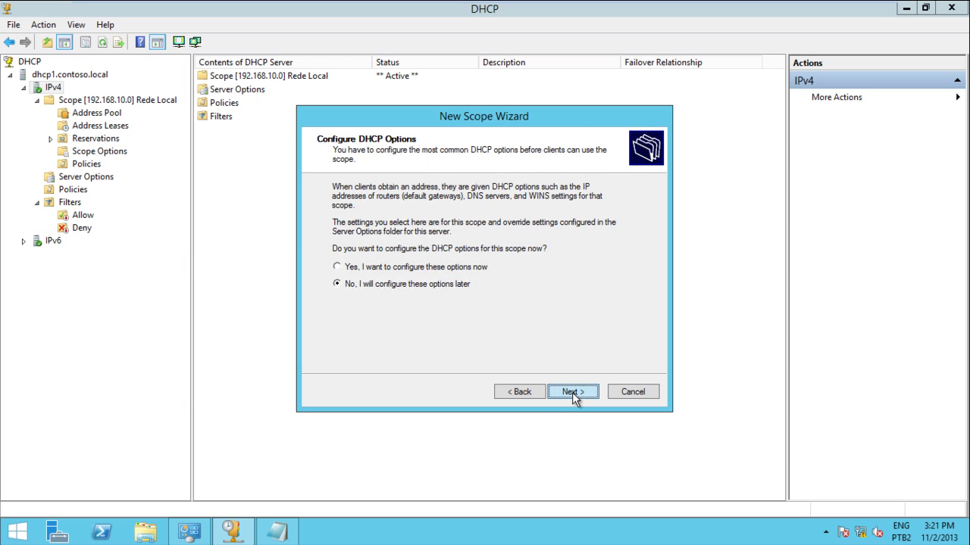
pyautogui.click(573, 392)
pyautogui.click(573, 392)
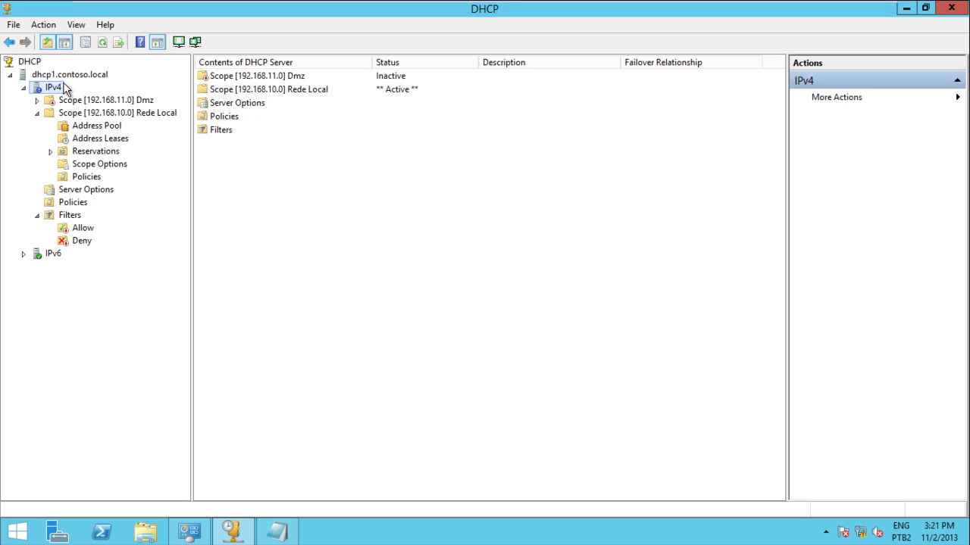
# Activate the Dmz scope.
pyautogui.click(76, 100)
pyautogui.rightClick(80, 103)
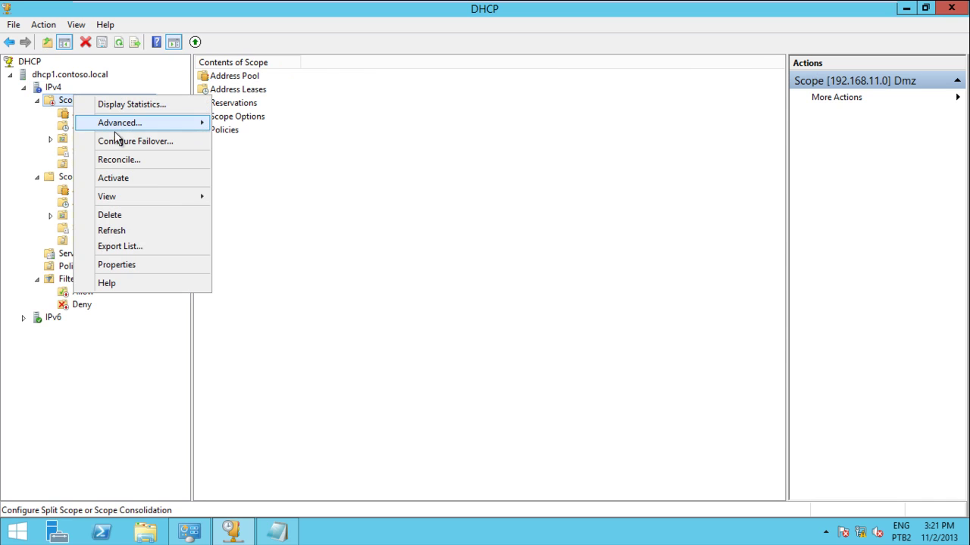
pyautogui.click(114, 179)
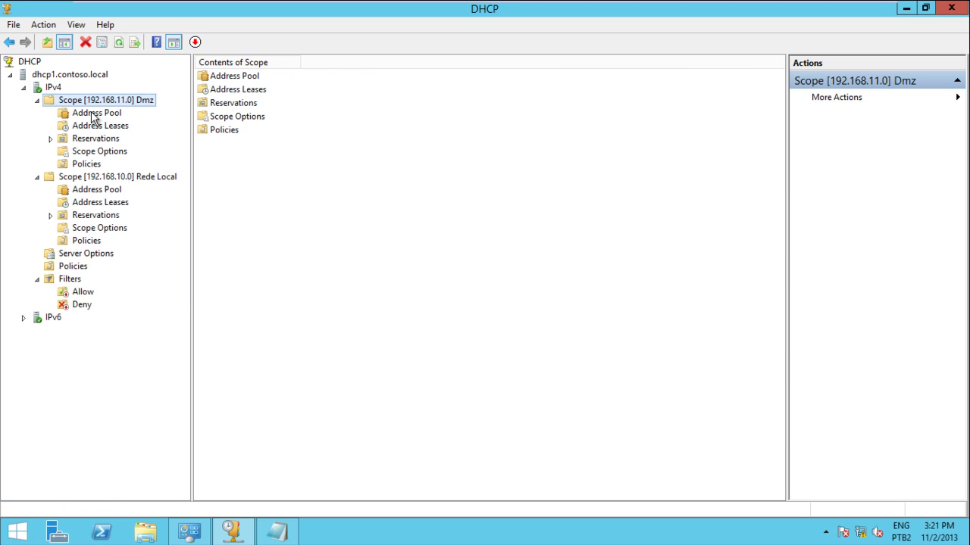
# Refresh the Rede Local lease list to show xpsp3 holding 192.168.10.41.
pyautogui.click(79, 266)
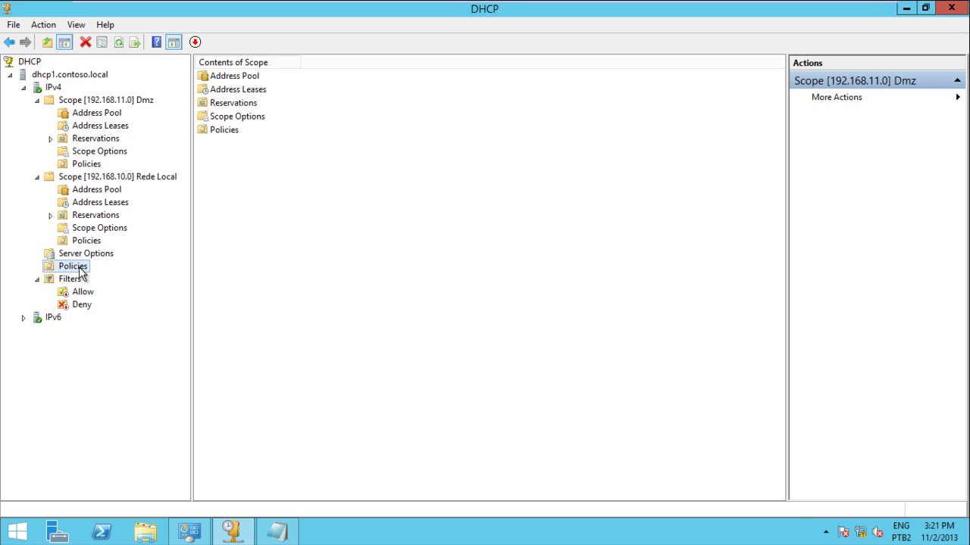
pyautogui.click(112, 217)
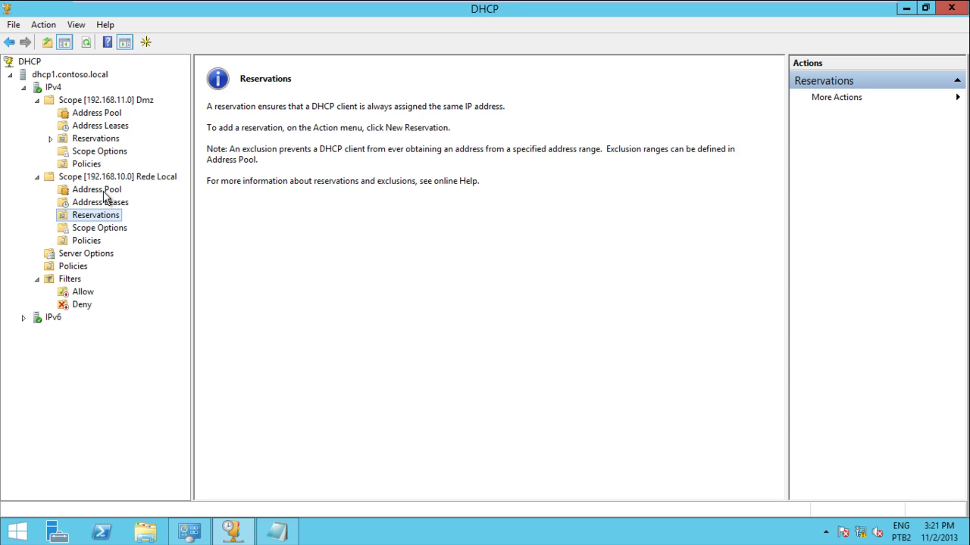
pyautogui.click(104, 193)
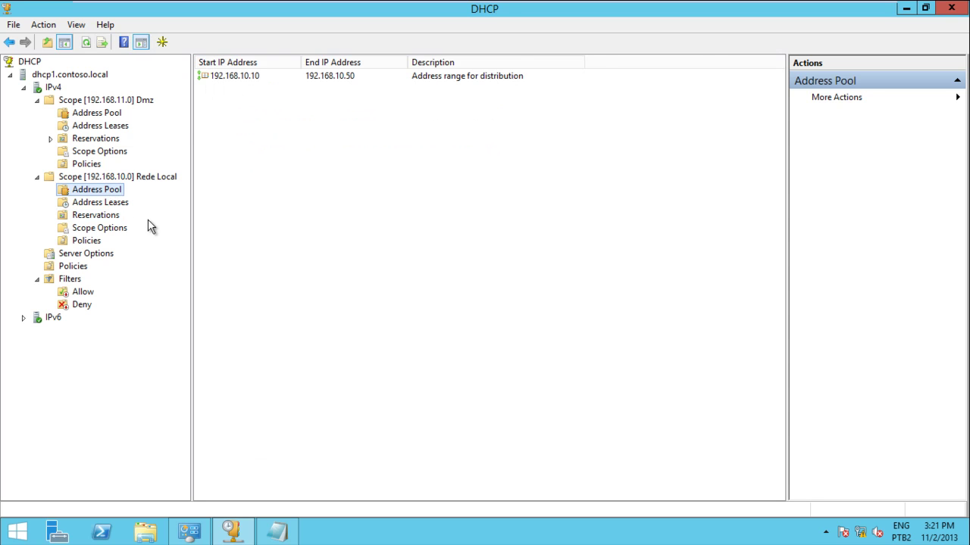
pyautogui.click(114, 206)
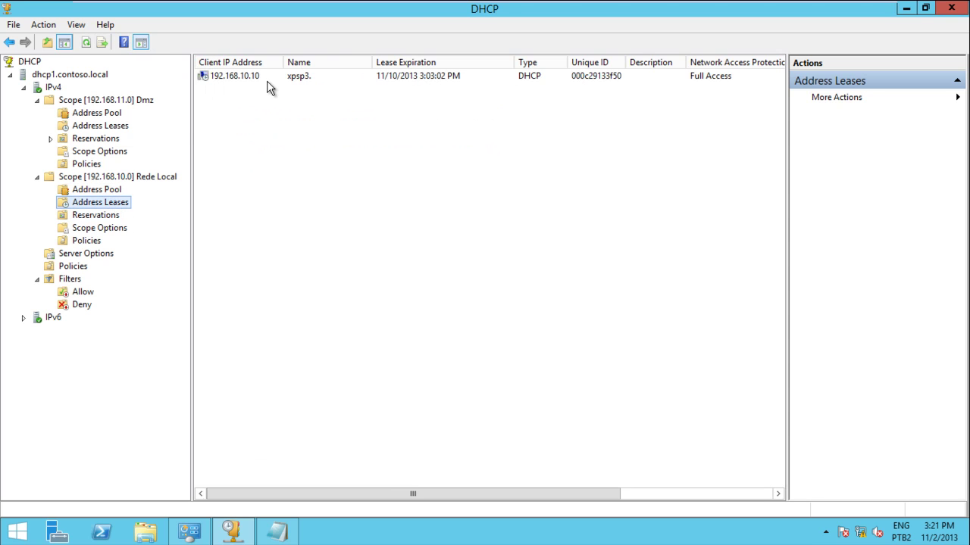
pyautogui.rightClick(99, 201)
pyautogui.click(125, 229)
pyautogui.click(244, 77)
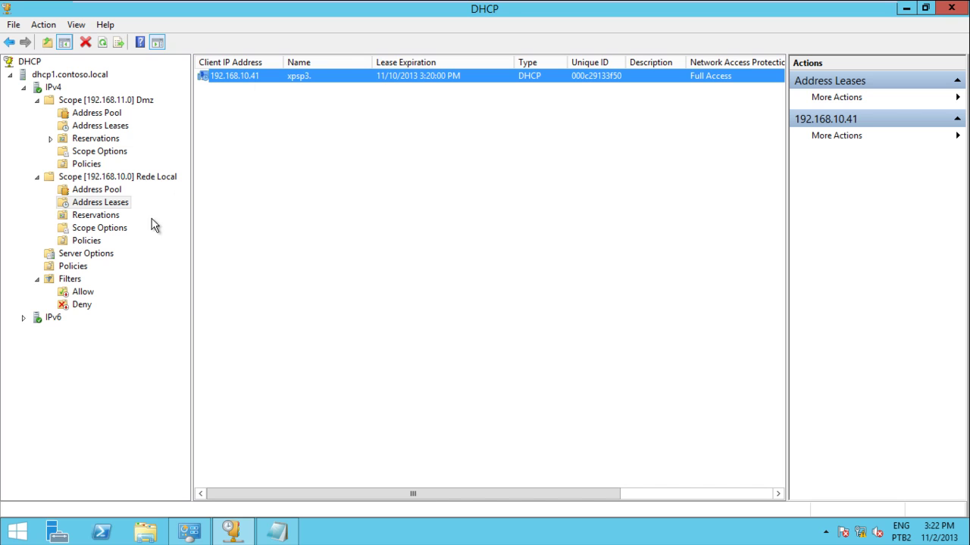
# View the dhcp1.contoso.local server properties and close them without changes.
pyautogui.click(66, 78)
pyautogui.rightClick(67, 79)
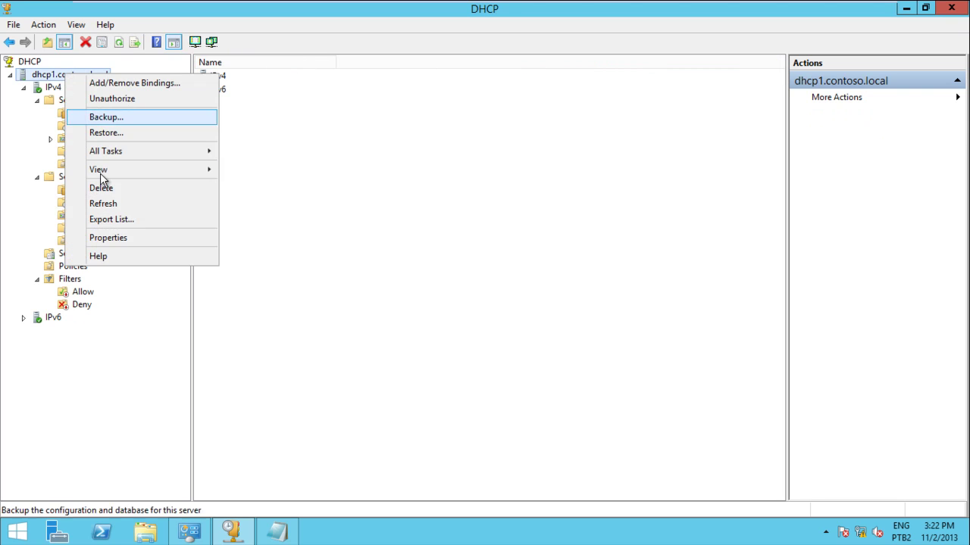
pyautogui.click(135, 241)
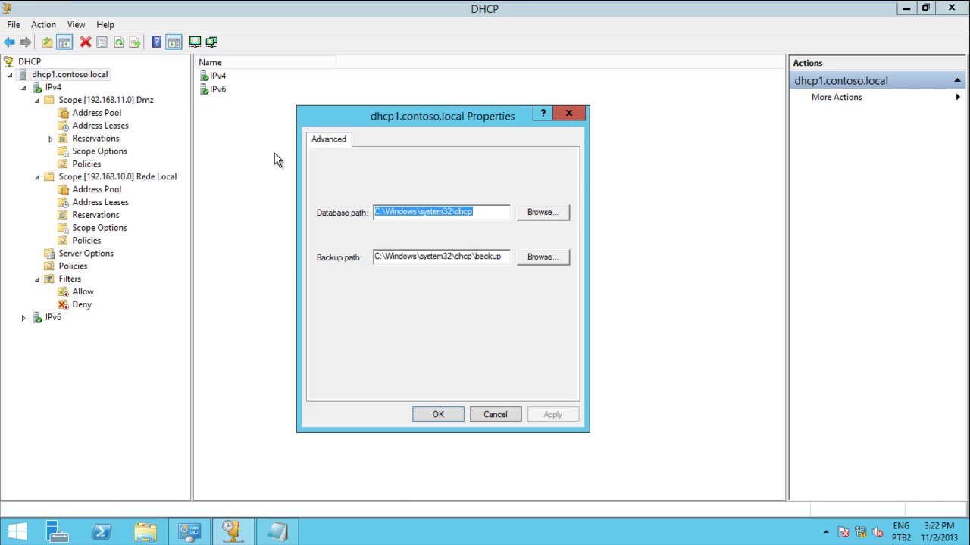
pyautogui.press('Escape')
pyautogui.click(53, 87)
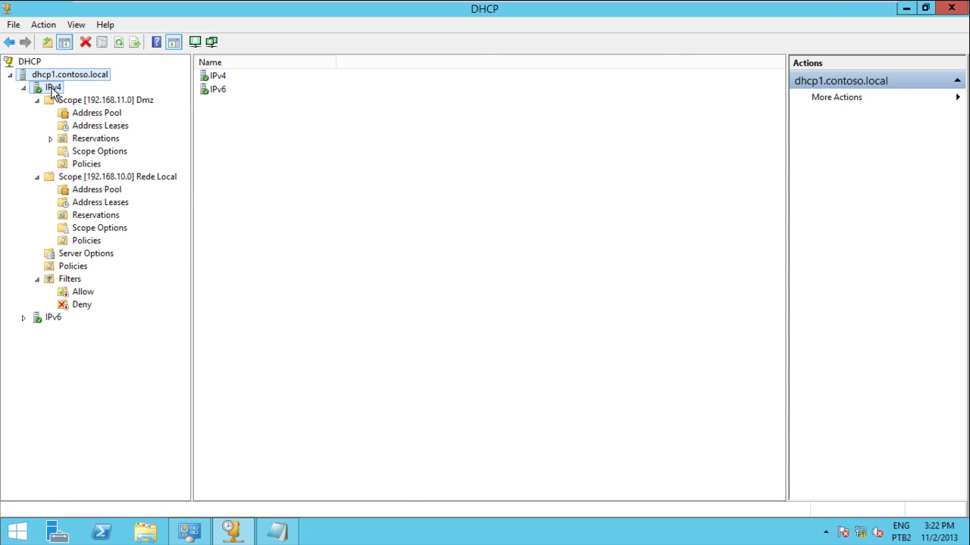
pyautogui.rightClick(51, 88)
# Enable DHCP Name Protection on the IPv4 Properties DNS tab and save.
pyautogui.click(97, 323)
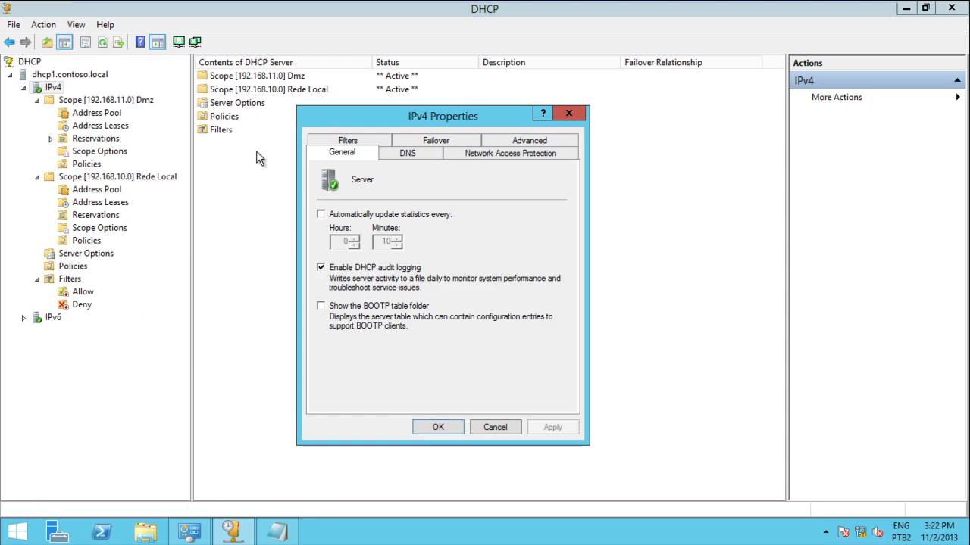
pyautogui.click(406, 153)
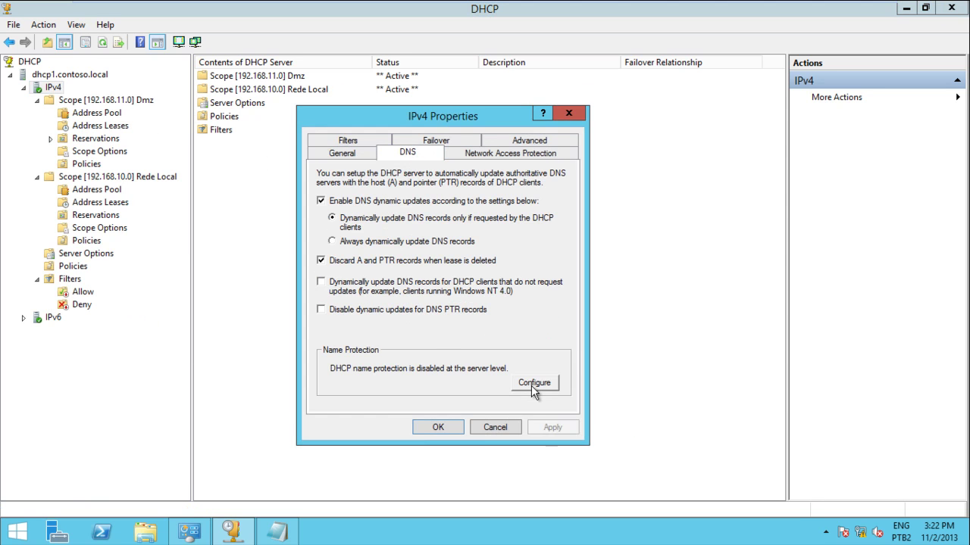
pyautogui.click(533, 383)
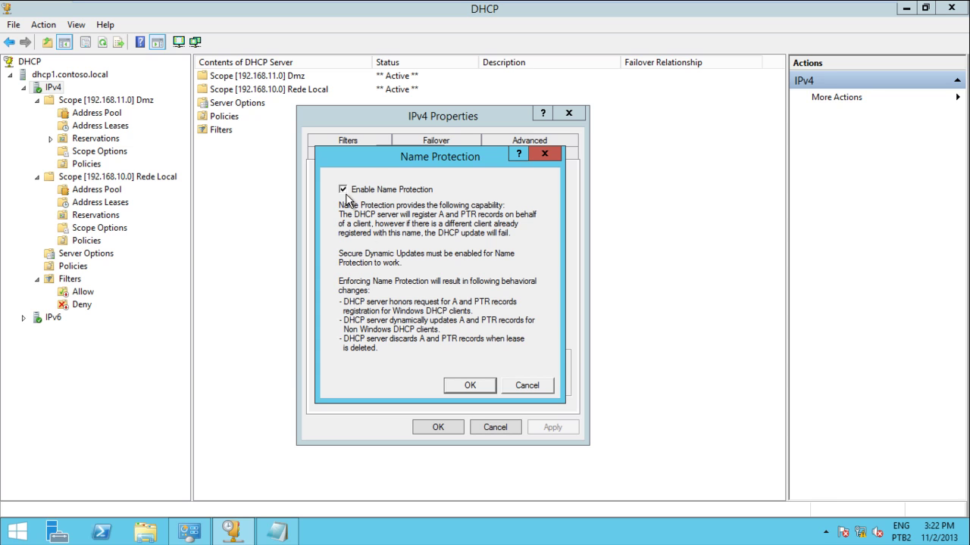
pyautogui.click(466, 385)
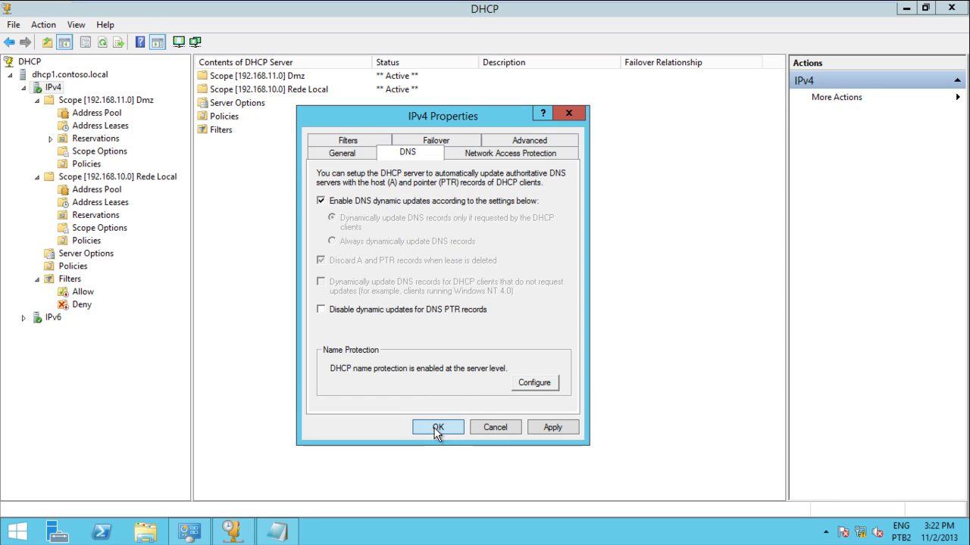
pyautogui.click(437, 428)
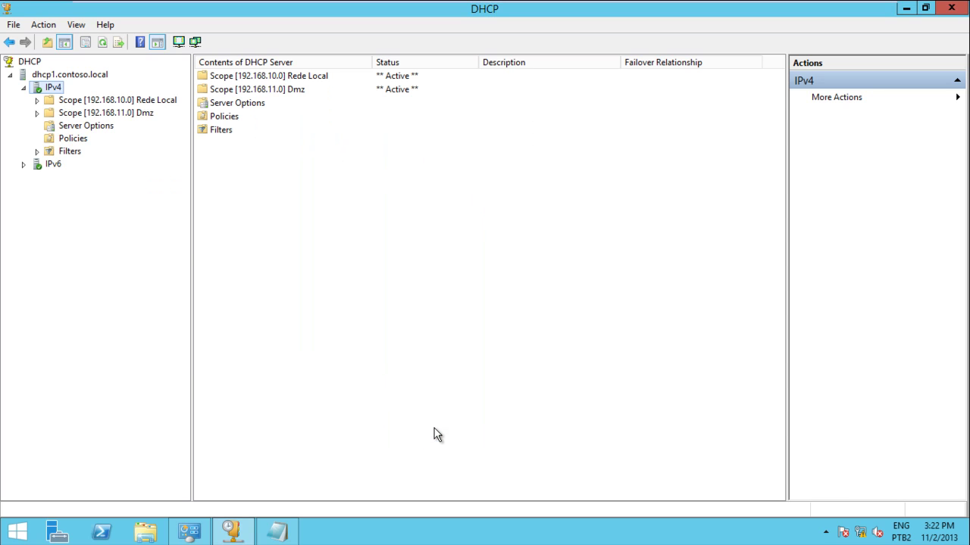
# Expand both scopes and review the server, Dmz and Rede Local policy lists.
pyautogui.doubleClick(60, 104)
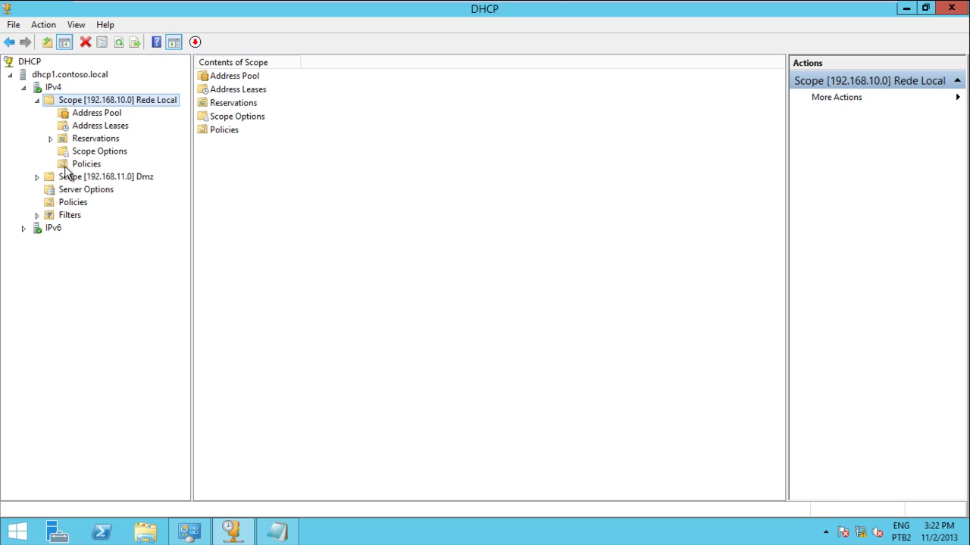
pyautogui.doubleClick(58, 178)
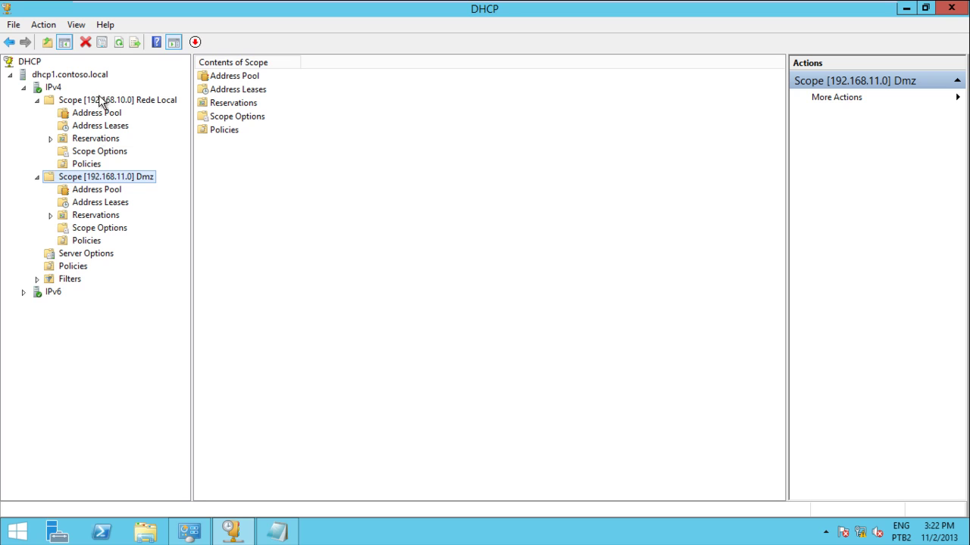
pyautogui.click(76, 268)
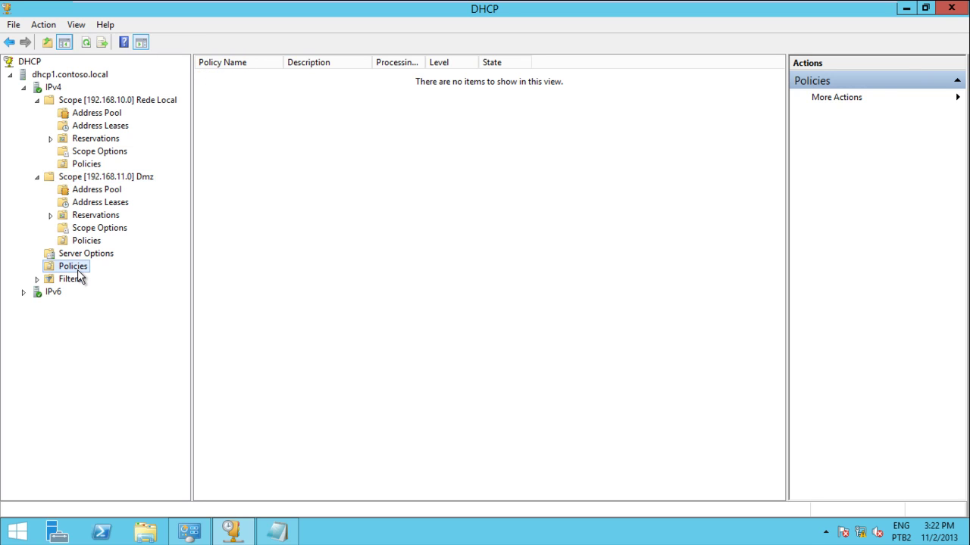
pyautogui.click(88, 240)
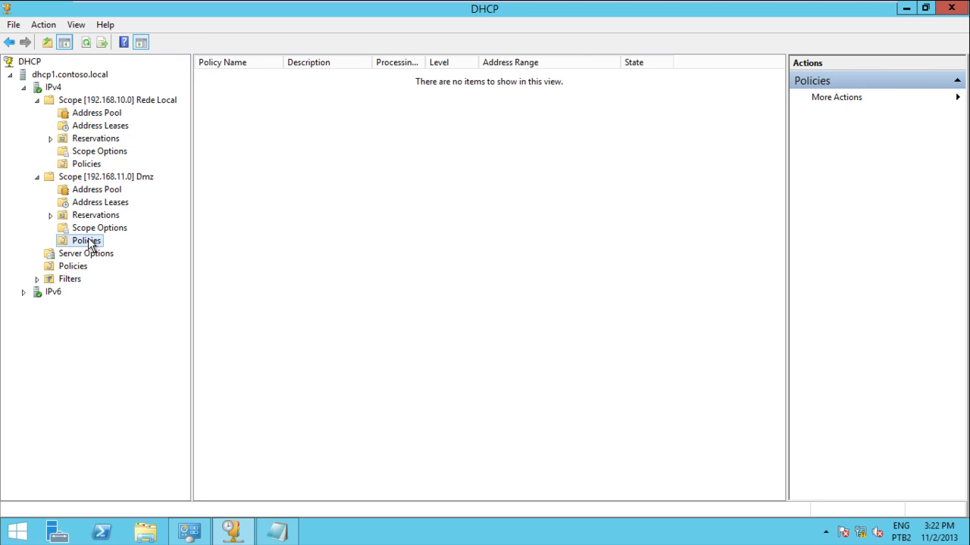
pyautogui.click(92, 165)
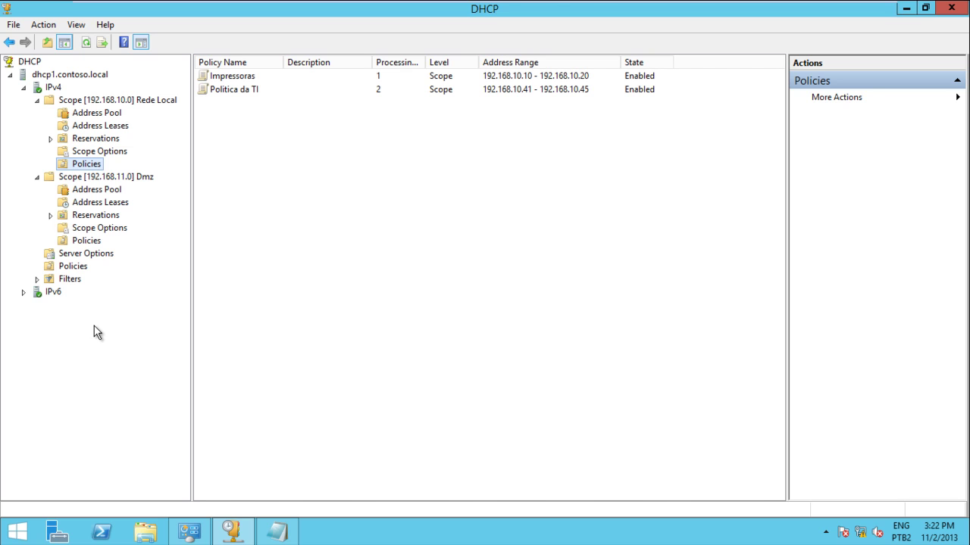
pyautogui.moveTo(720, 3)
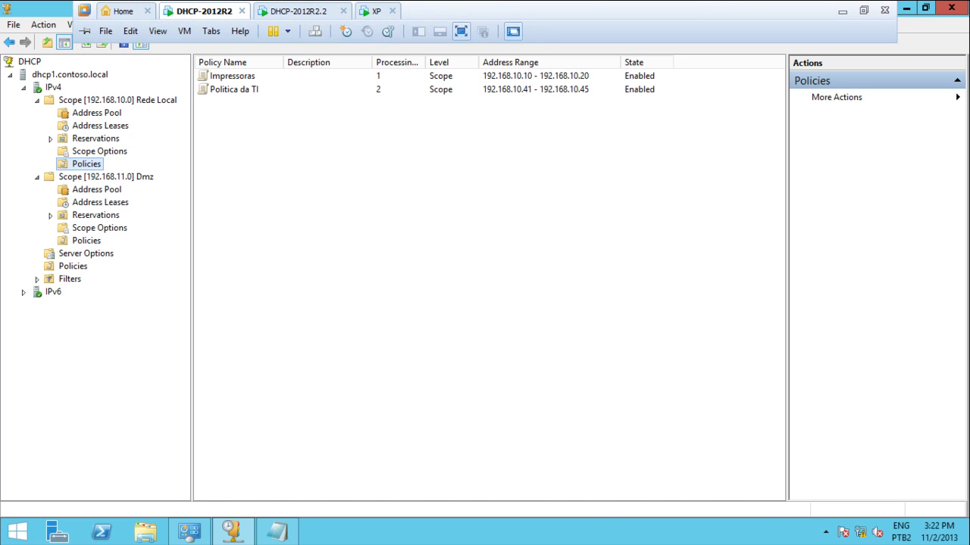
pyautogui.click(841, 10)
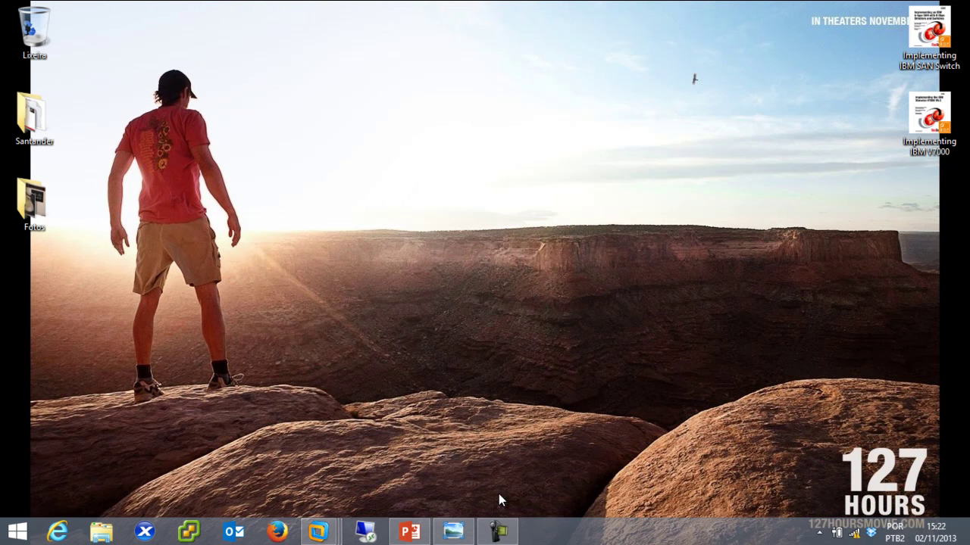
pyautogui.click(464, 533)
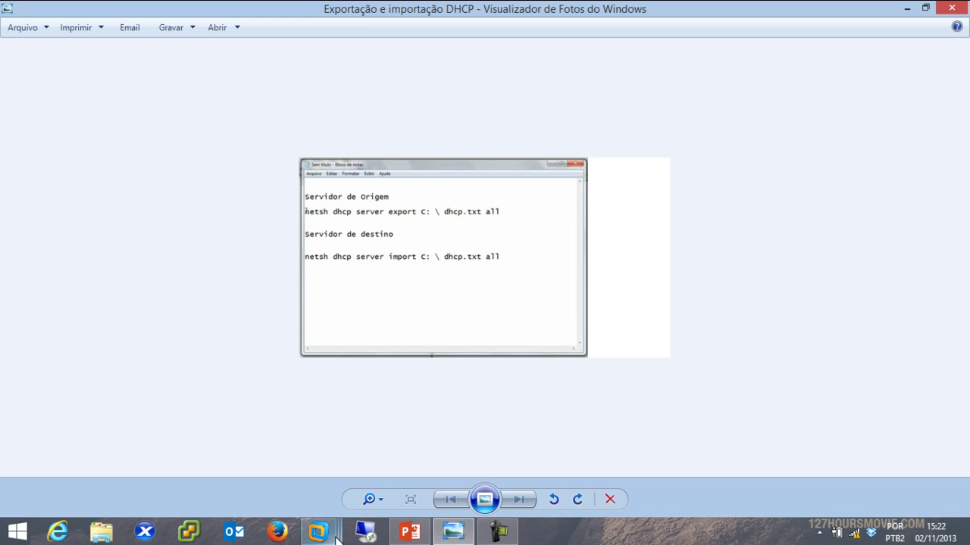
pyautogui.moveTo(318, 532)
pyautogui.click(216, 430)
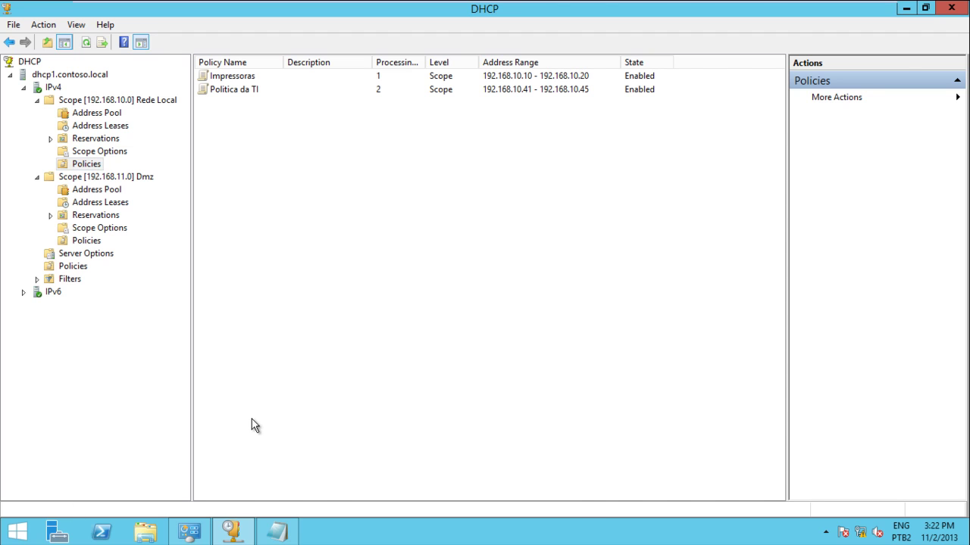
# Open an administrator Command Prompt, move to the C:\ root, and clear the screen.
pyautogui.press('super')
pyautogui.write('c')
pyautogui.press('Escape')
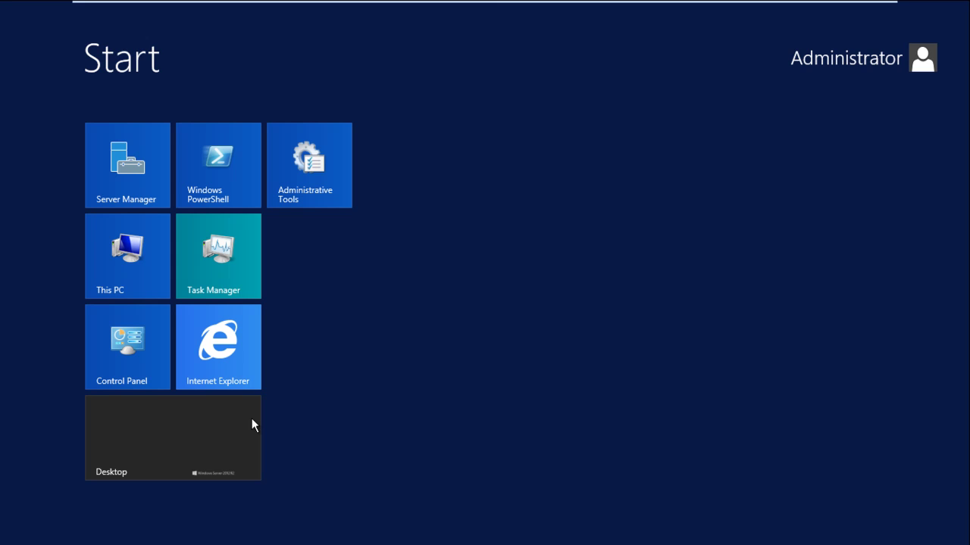
pyautogui.click(252, 418)
pyautogui.press('super+x')
pyautogui.write('ator>cd\\')
pyautogui.press('Return')
pyautogui.write('cls')
pyautogui.press('Return')
# Export the DHCP configuration with netsh dhcp server export c:\dhcp.txt.
pyautogui.write('netsh')
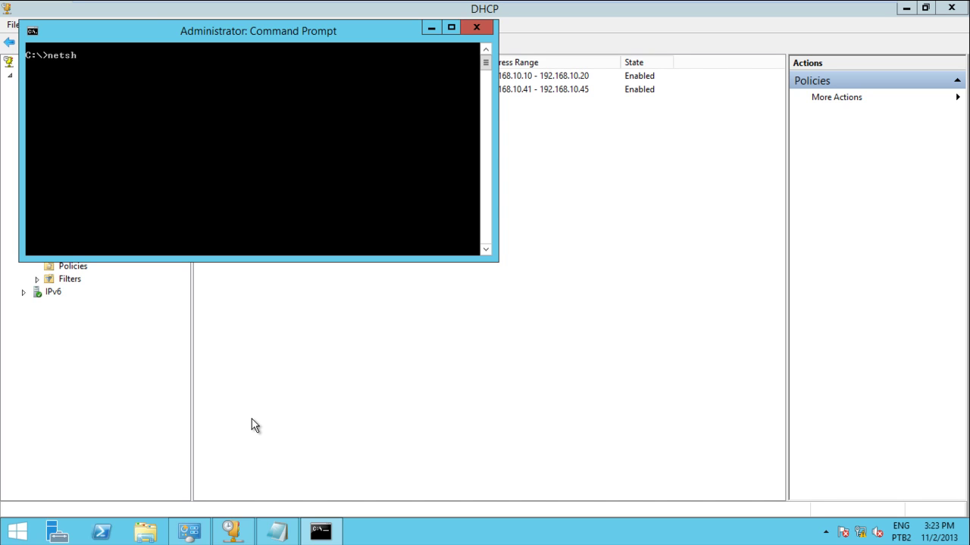
pyautogui.write(' dhcp server e')
pyautogui.write('xport c:\\')
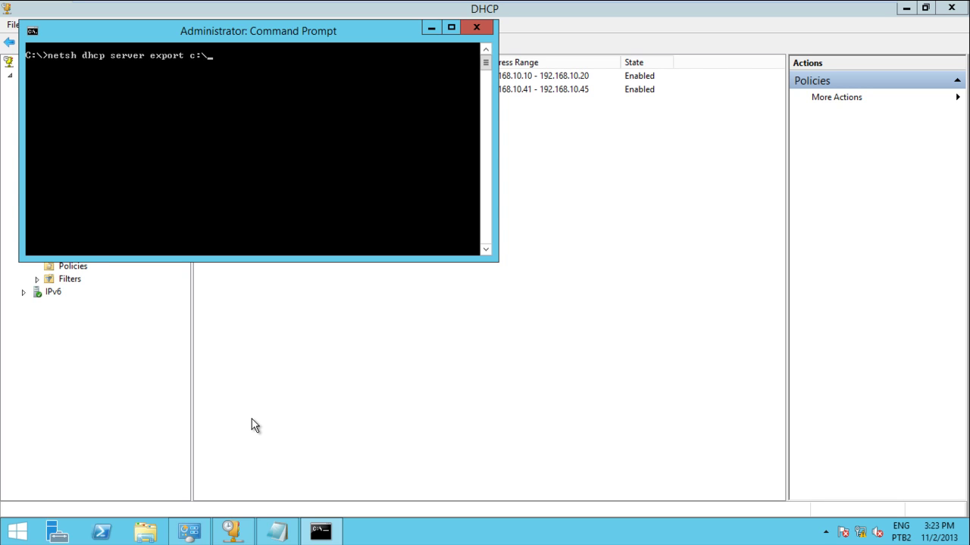
pyautogui.write('dhcp.txt')
pyautogui.press('Return')
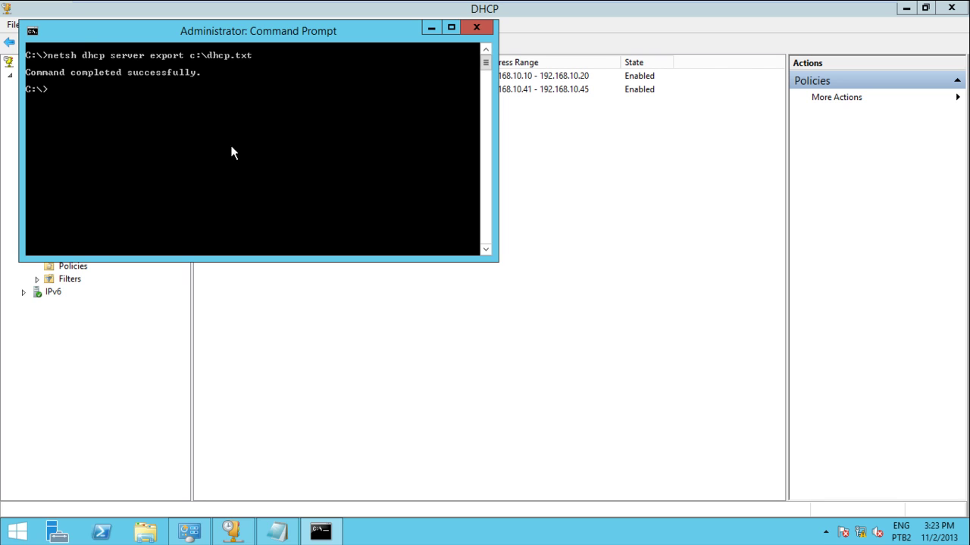
# On the DHCP-2012R2.2 VM, launch the DHCP console from Administrative Tools.
pyautogui.moveTo(425, 3)
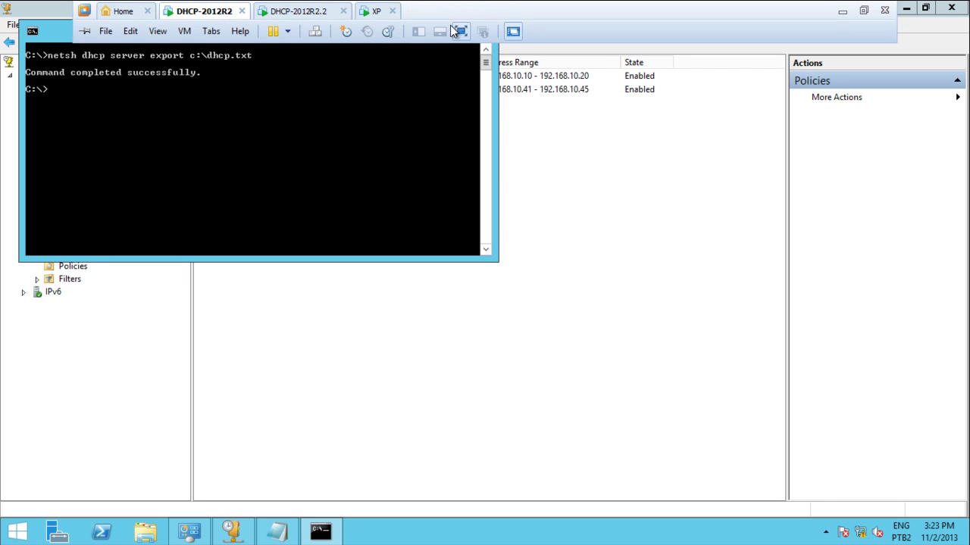
pyautogui.click(316, 12)
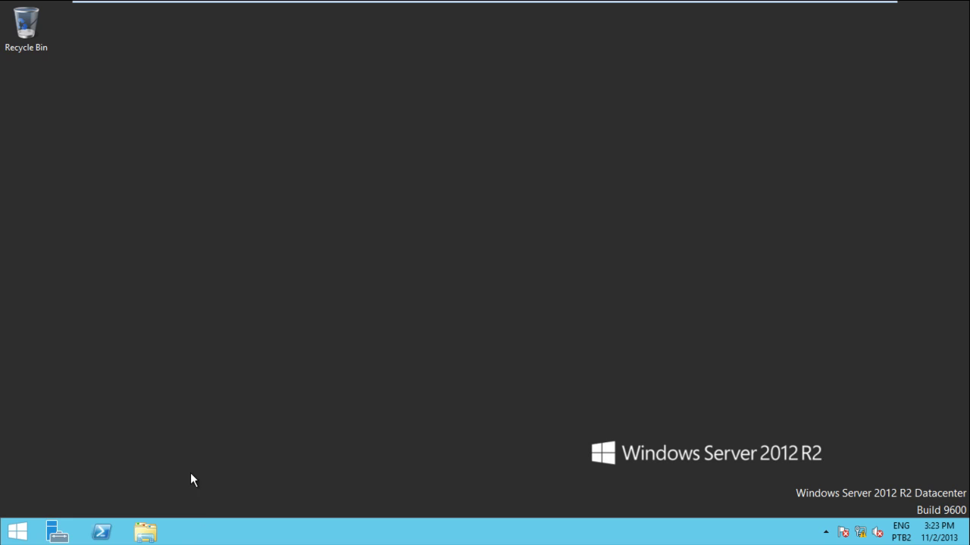
pyautogui.press('super')
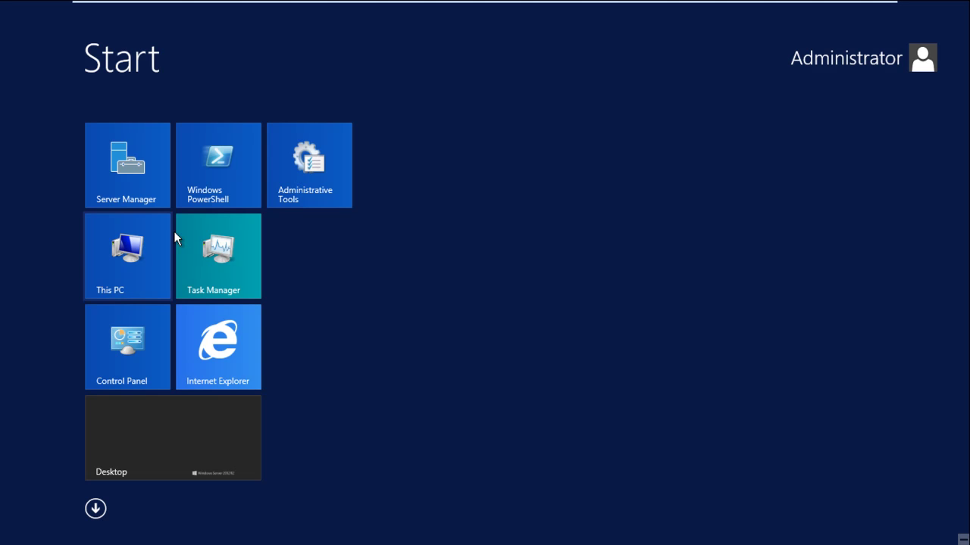
pyautogui.click(311, 182)
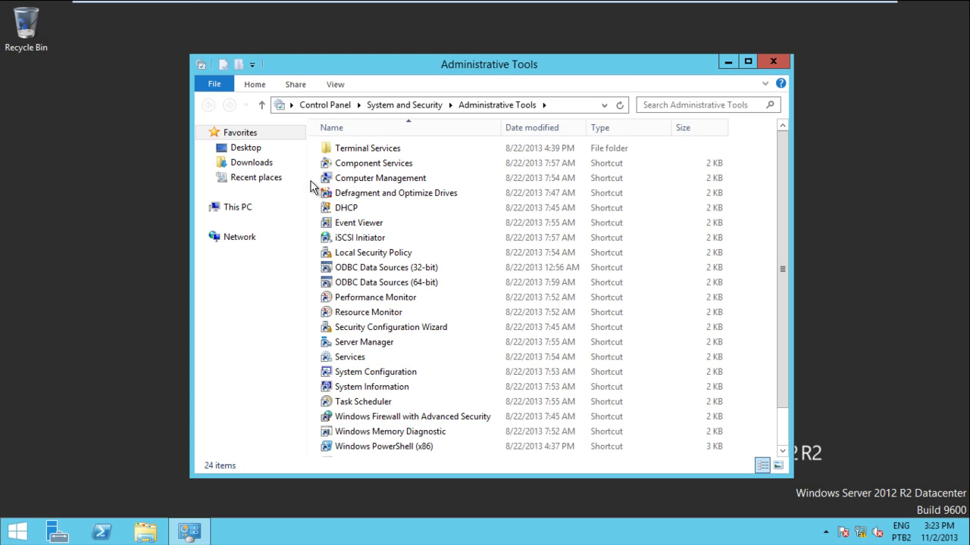
pyautogui.moveTo(265, 3)
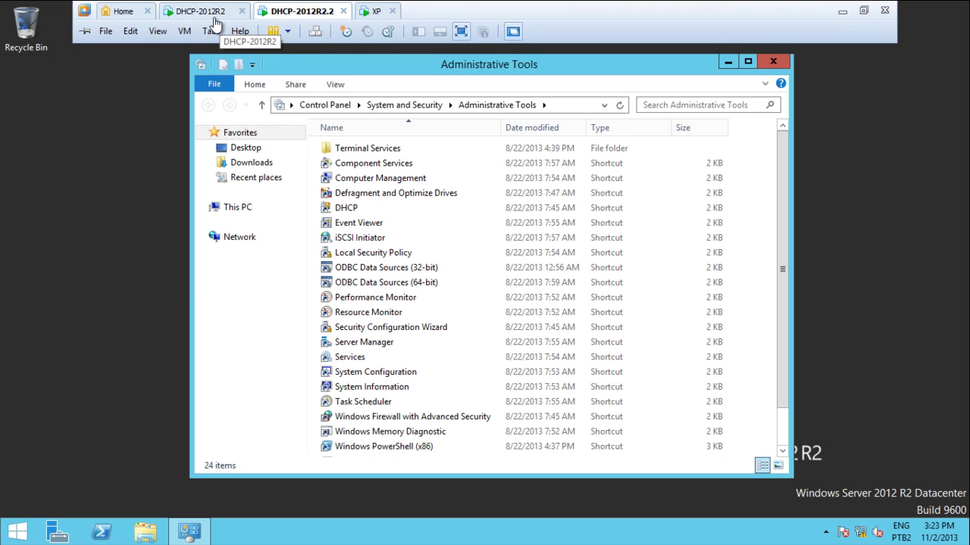
pyautogui.click(354, 216)
pyautogui.doubleClick(354, 216)
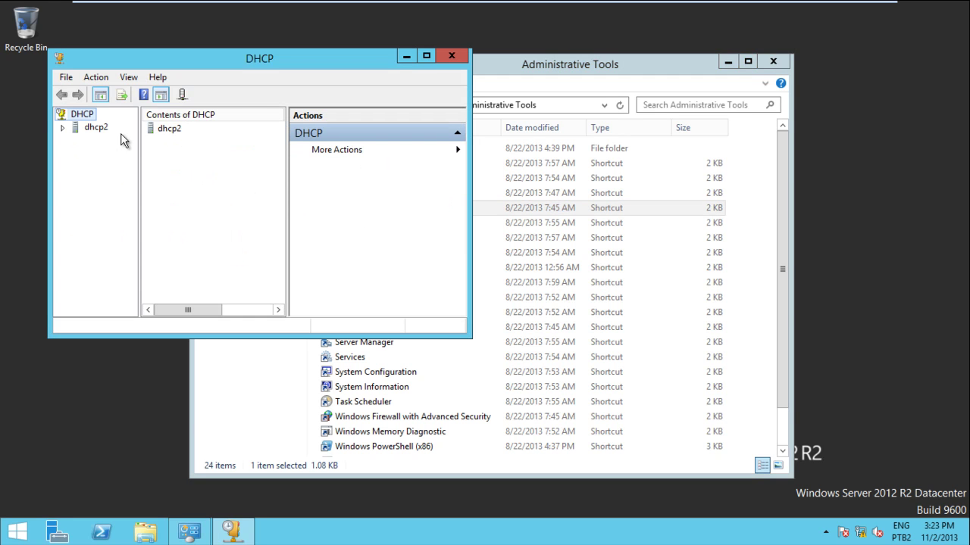
# Expand dhcp2's IPv4 to confirm it has no scopes, then close the console.
pyautogui.doubleClick(98, 128)
pyautogui.doubleClick(103, 141)
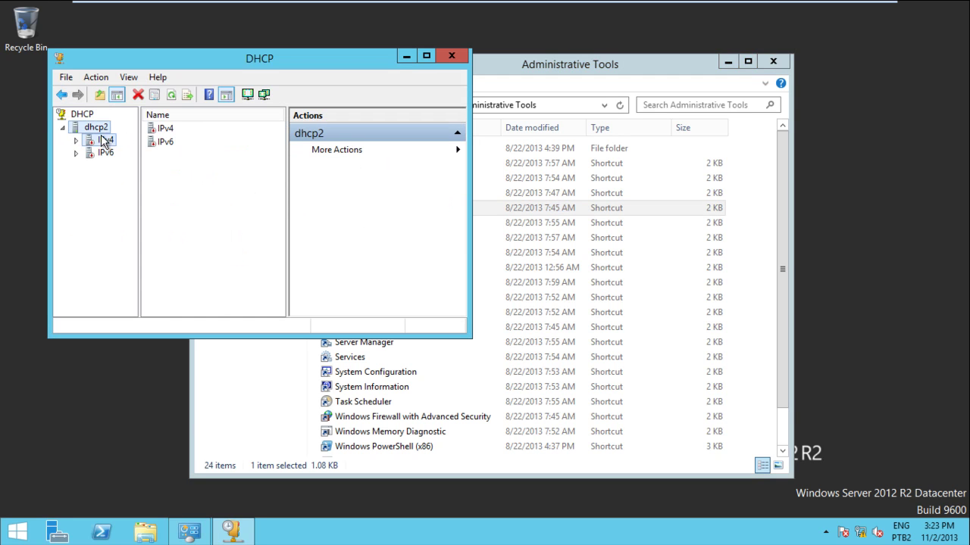
pyautogui.click(106, 151)
pyautogui.click(104, 141)
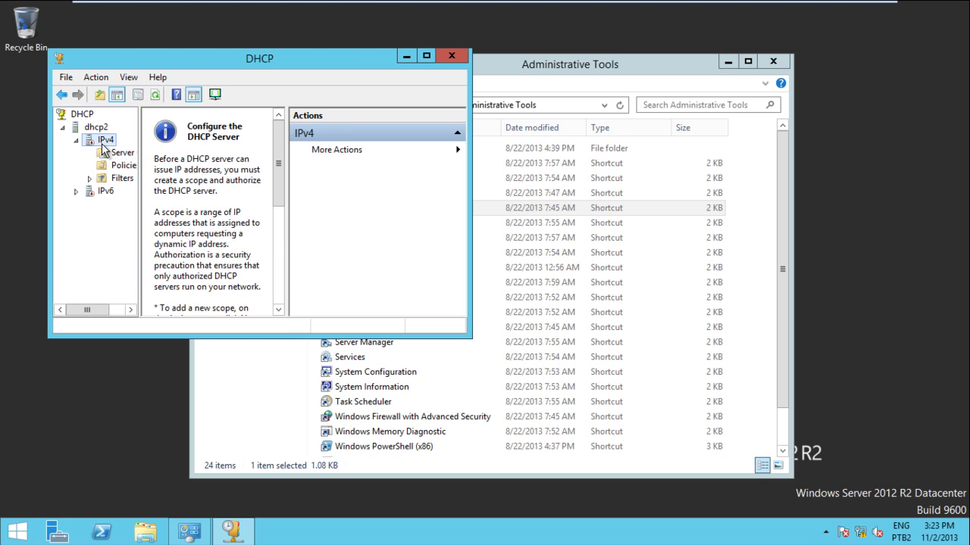
pyautogui.click(450, 56)
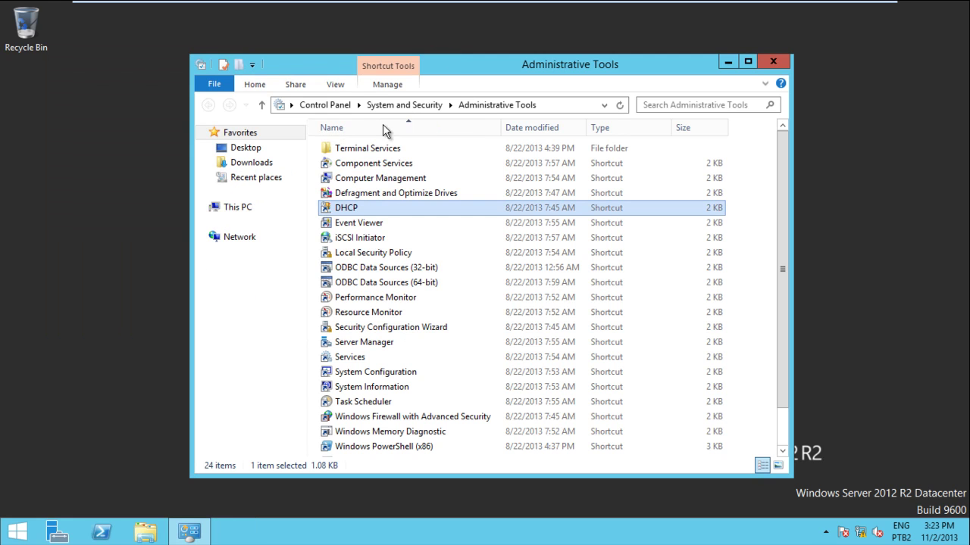
# Open the \\192.168.10.1\c$ share and locate the dhcp text file.
pyautogui.press('super')
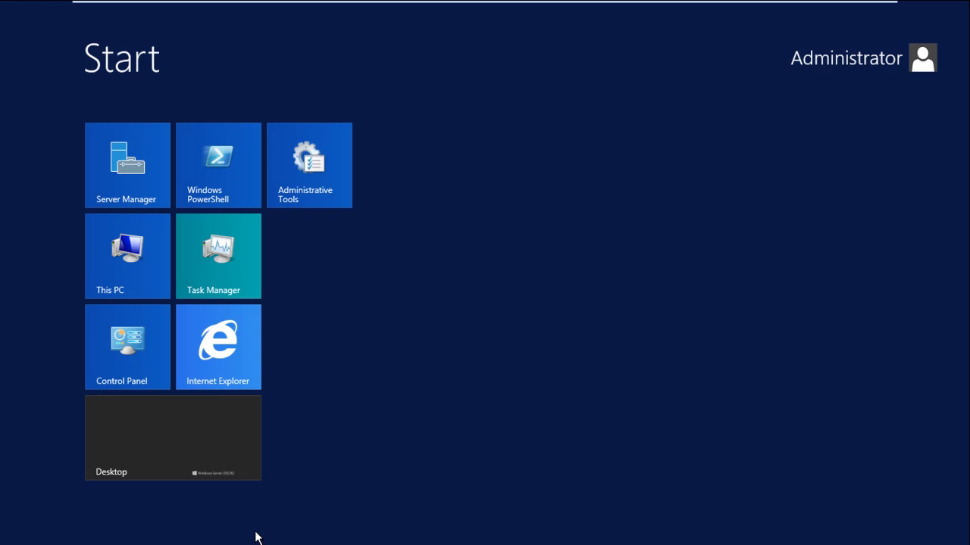
pyautogui.write('\\\\192')
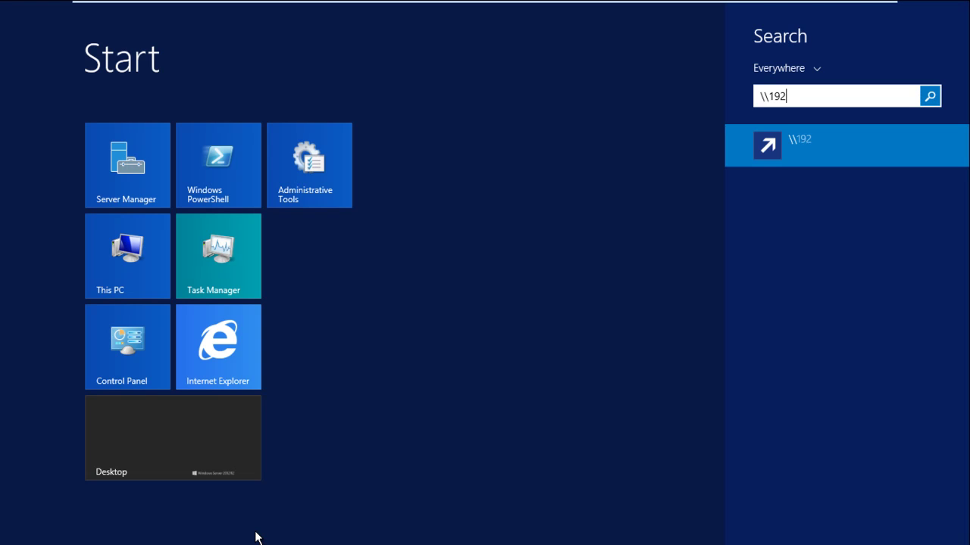
pyautogui.write('.168.10.1\\c$')
pyautogui.press('Return')
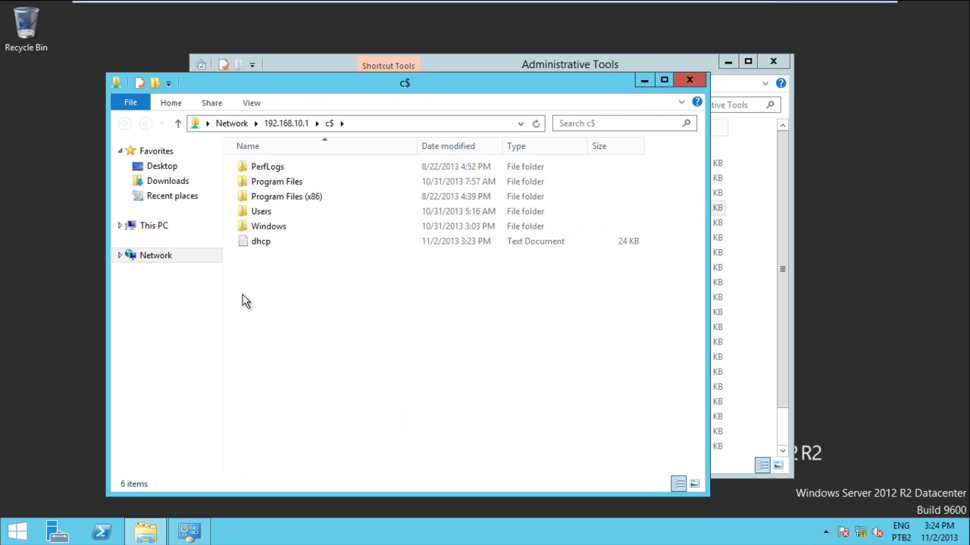
pyautogui.click(265, 244)
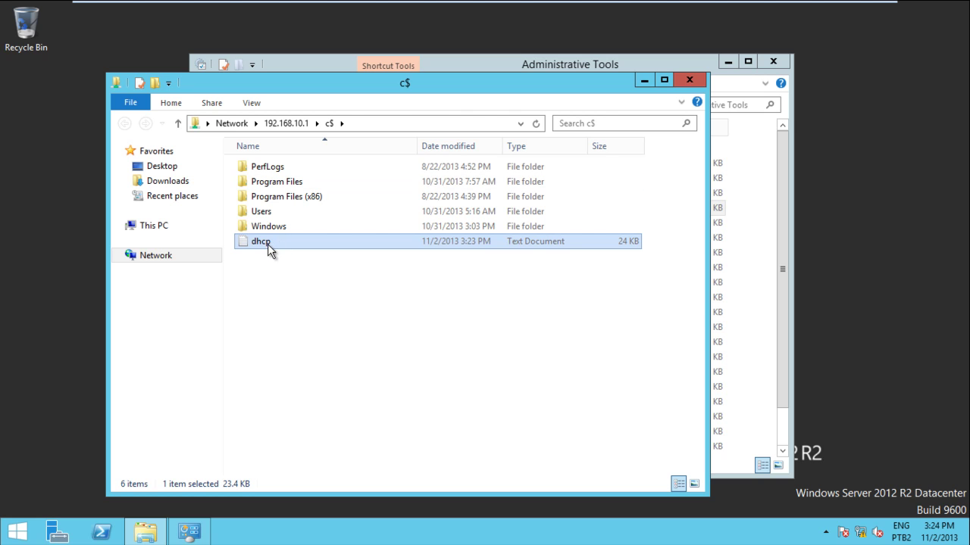
# Paste the dhcp text file onto this server's local C: drive, then search Start for cmd.
pyautogui.click(431, 63)
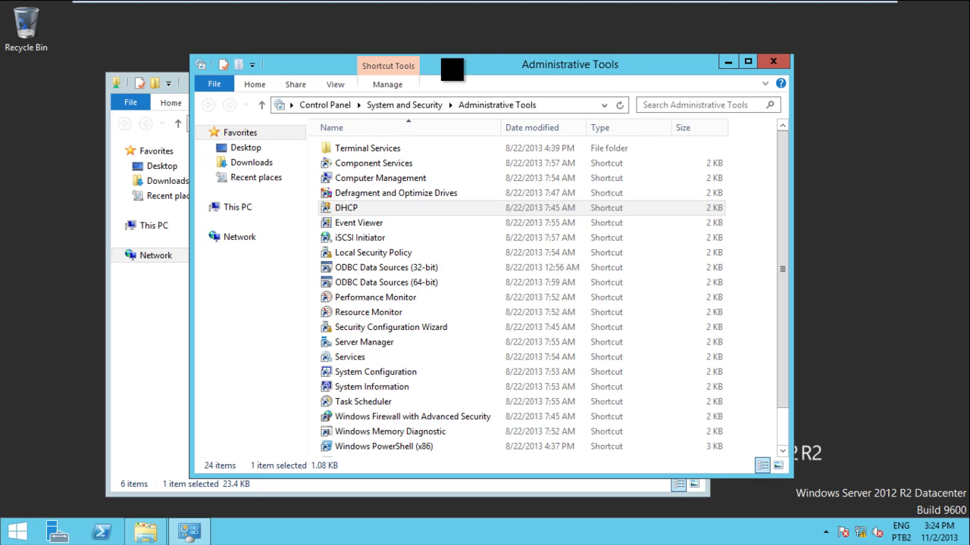
pyautogui.click(240, 239)
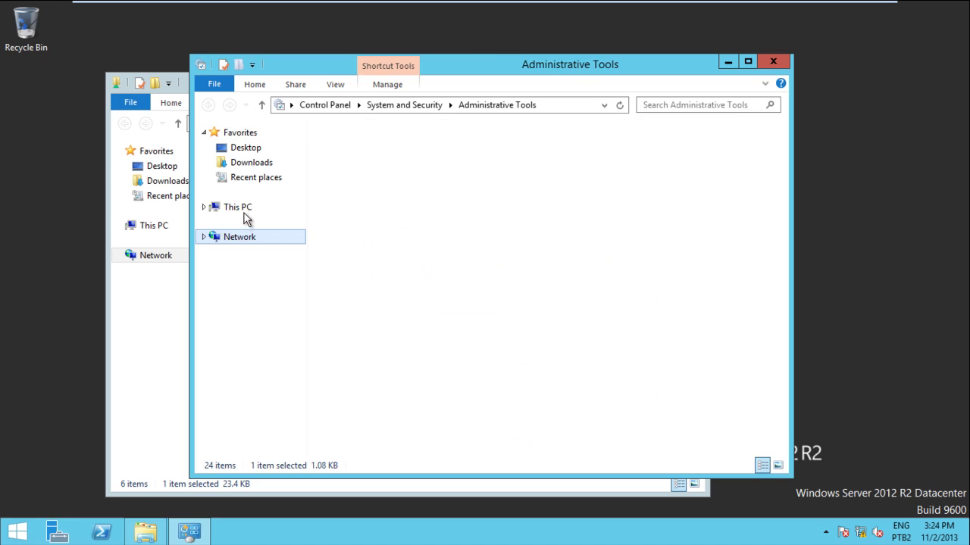
pyautogui.click(247, 209)
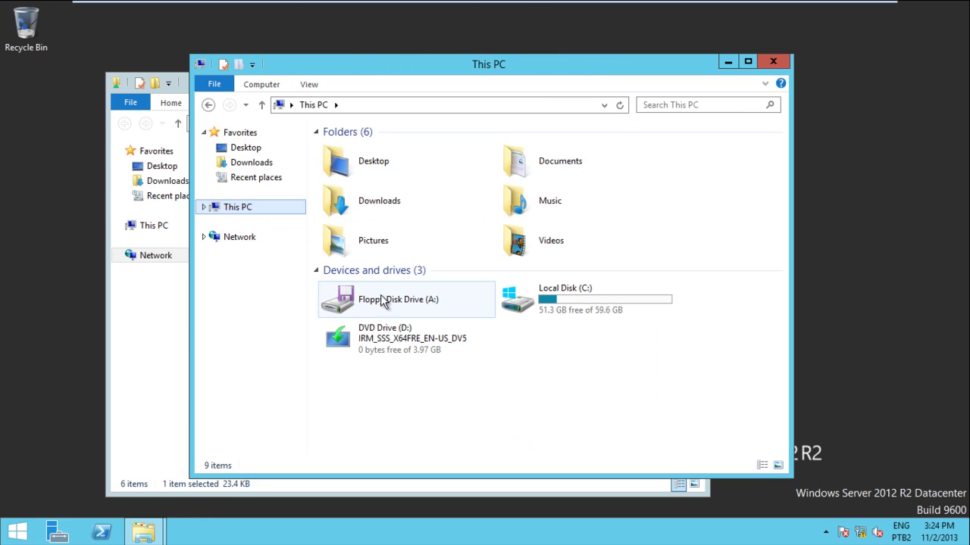
pyautogui.doubleClick(592, 297)
pyautogui.hotkey('ctrl', 'v')
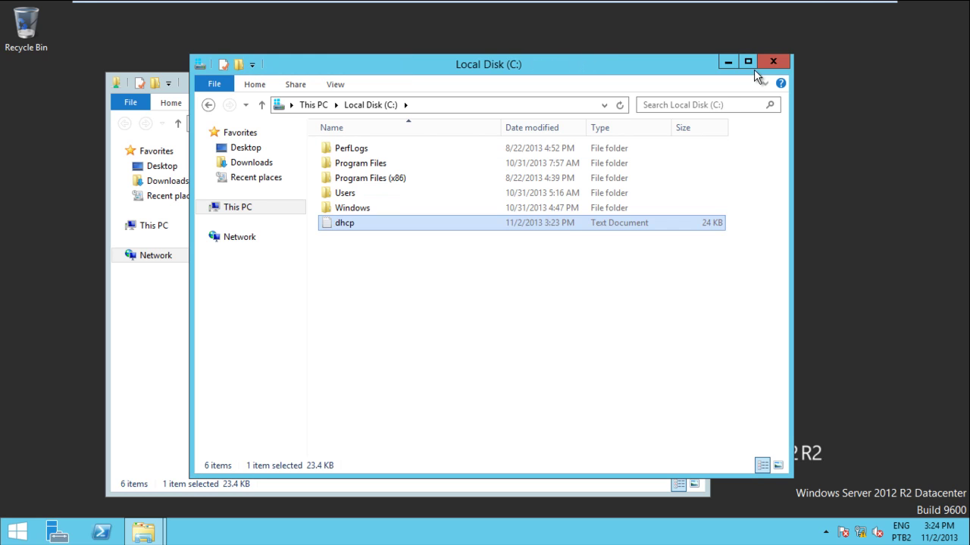
pyautogui.click(771, 59)
pyautogui.press('super')
pyautogui.write('cmd')
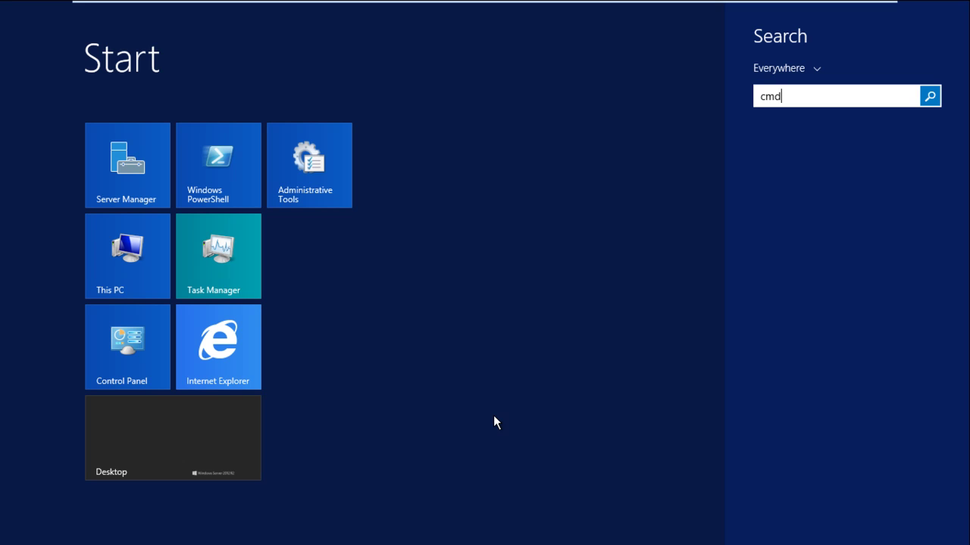
# Launch Command Prompt as administrator, switch to the C:\ root with cd\, and clear the screen.
pyautogui.press('Return')
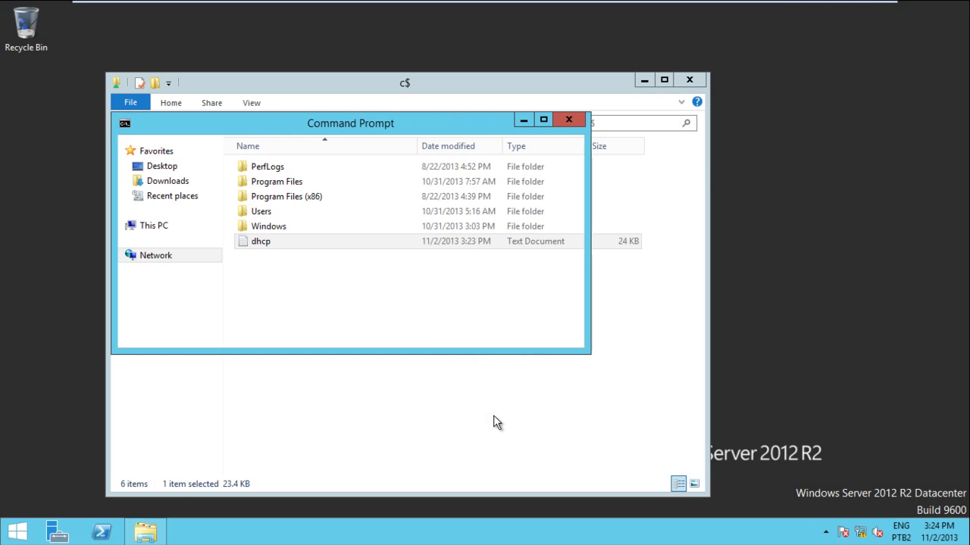
pyautogui.write('cd\\')
pyautogui.press('Return')
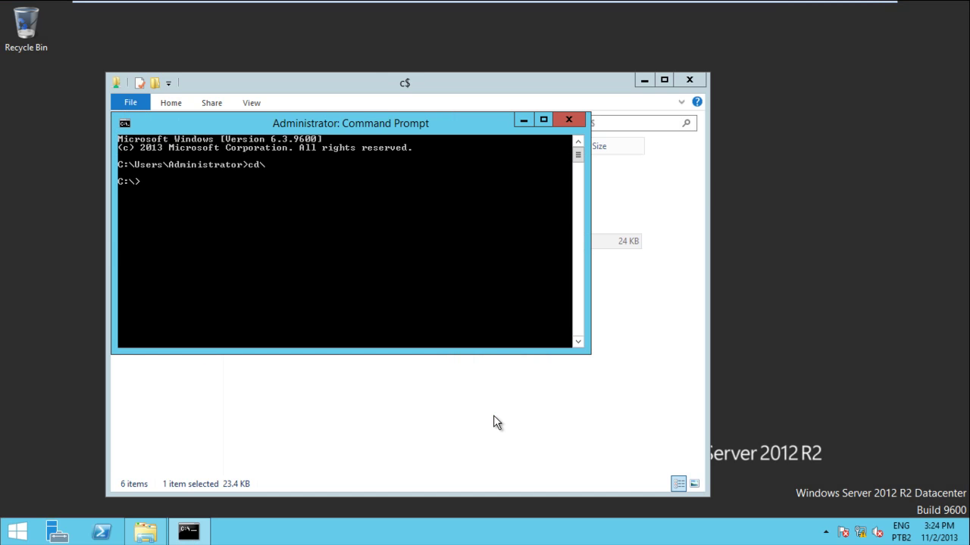
pyautogui.write('cls')
pyautogui.press('Return')
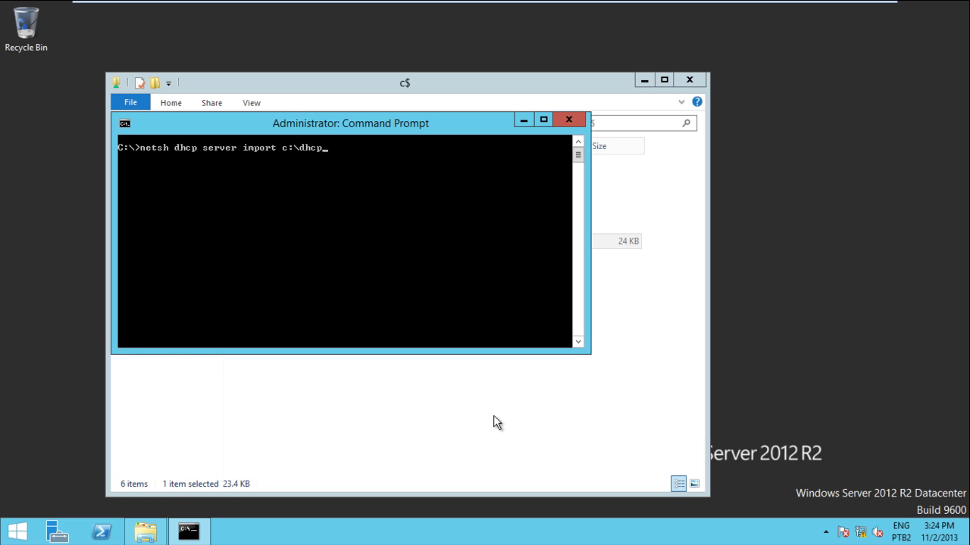
# Run netsh dhcp server import c:\dhcp.txt, confirm it completes successfully, and minimize the window.
pyautogui.press('Return')
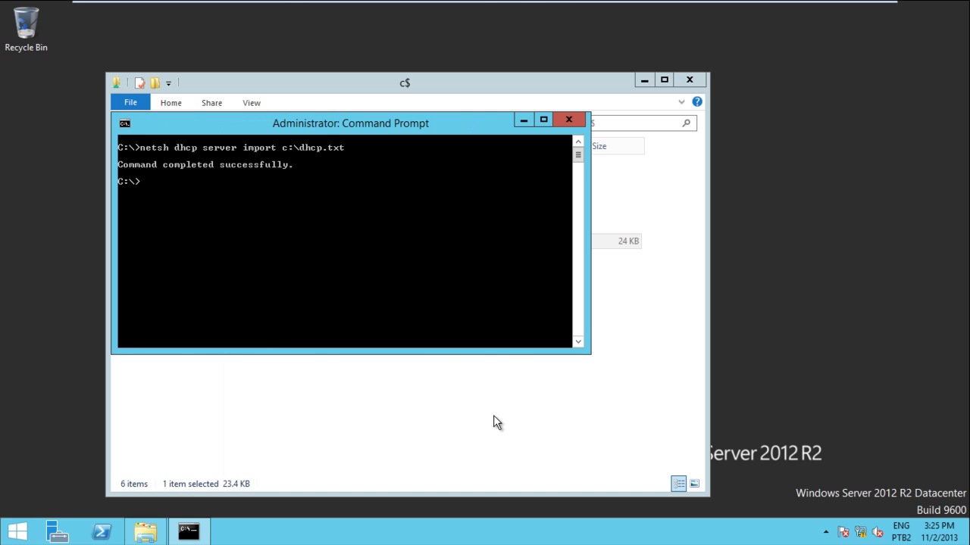
pyautogui.click(493, 423)
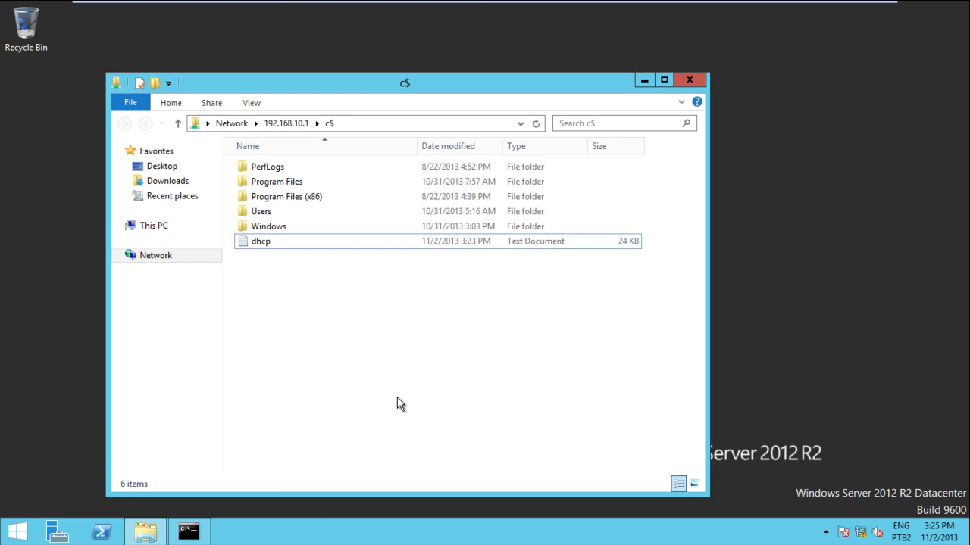
pyautogui.click(202, 529)
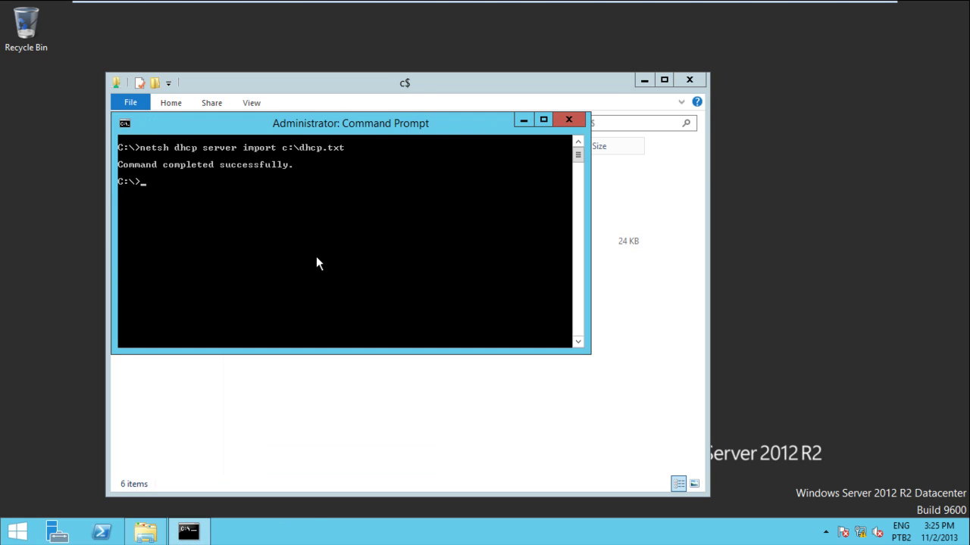
pyautogui.click(523, 120)
# Launch DHCP from Administrative Tools, maximize it, and expand dhcp2 > IPv4 with a wider tree pane.
pyautogui.press('super')
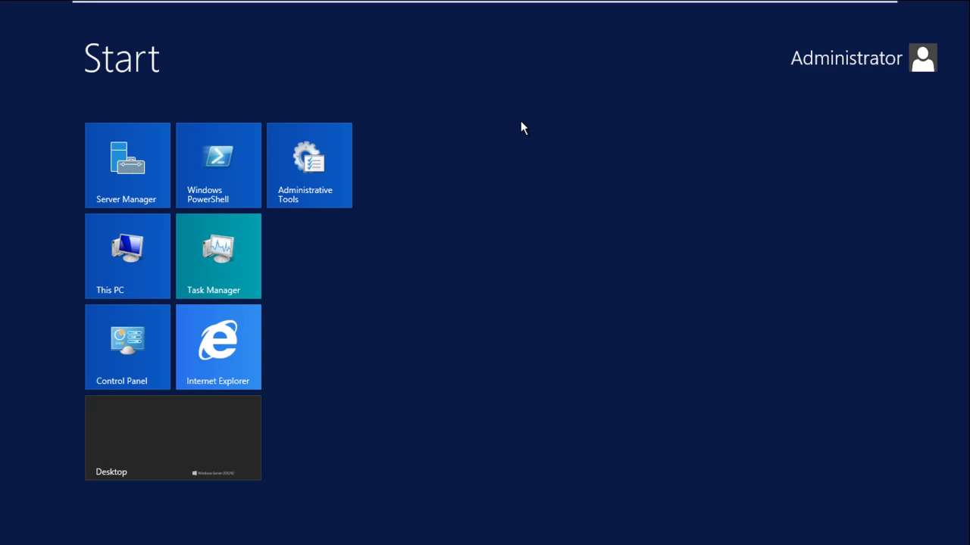
pyautogui.click(305, 175)
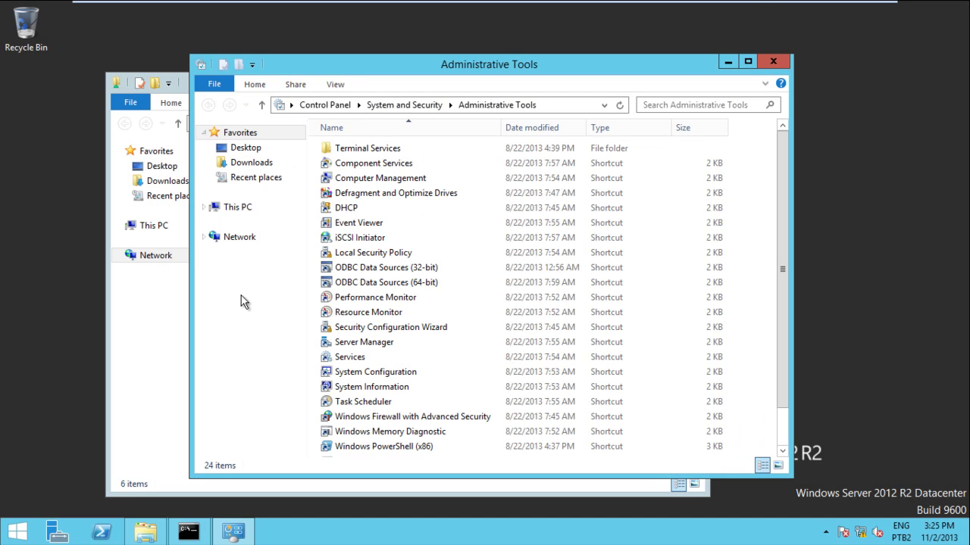
pyautogui.doubleClick(350, 206)
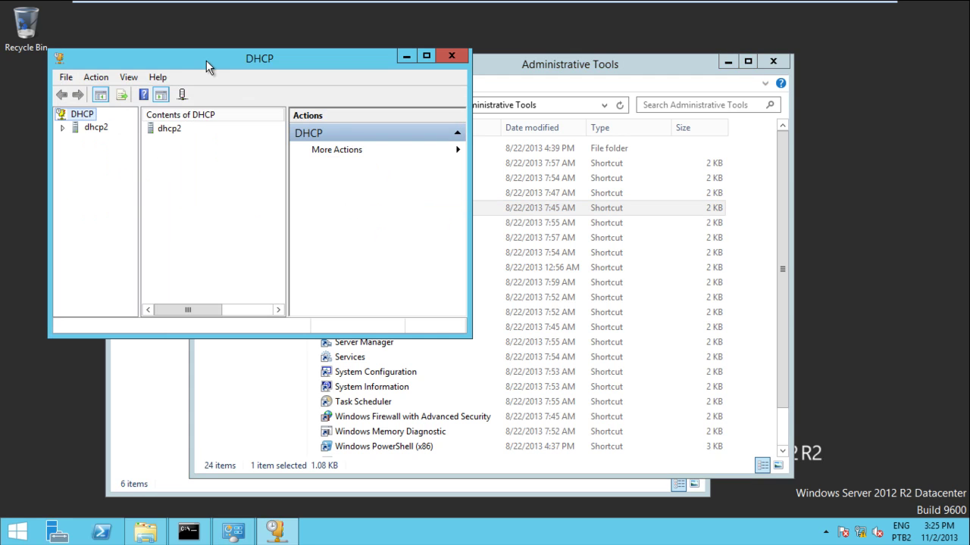
pyautogui.doubleClick(206, 60)
pyautogui.doubleClick(22, 76)
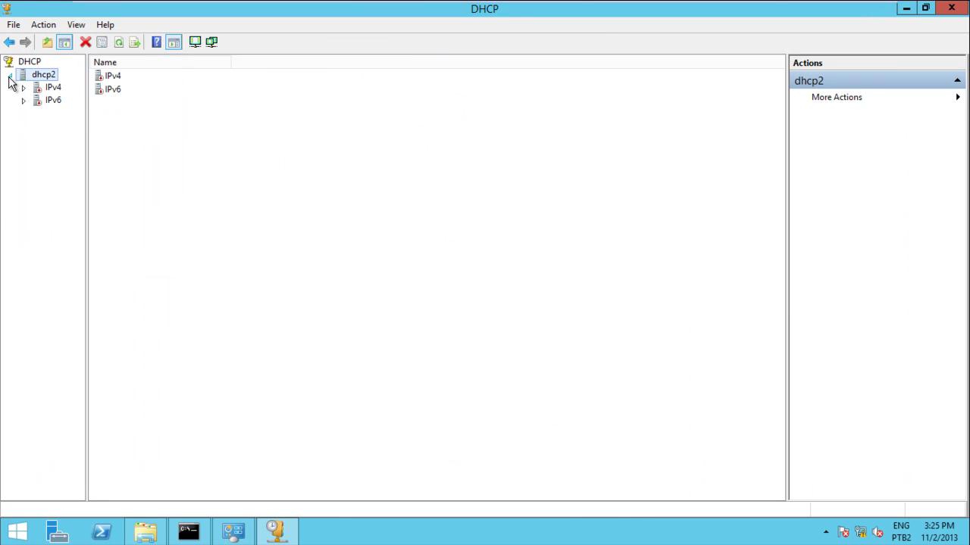
pyautogui.click(24, 89)
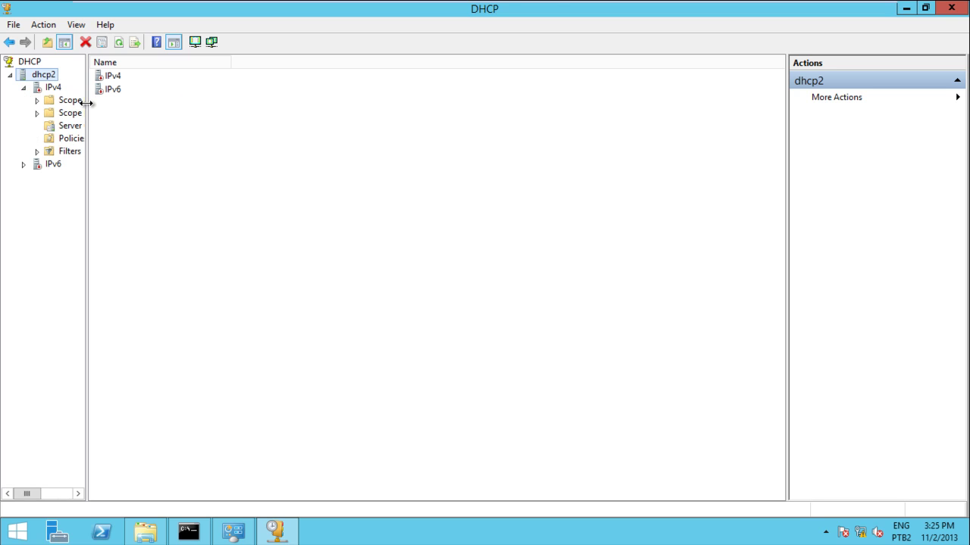
pyautogui.moveTo(108, 107); pyautogui.dragTo(375, 87)
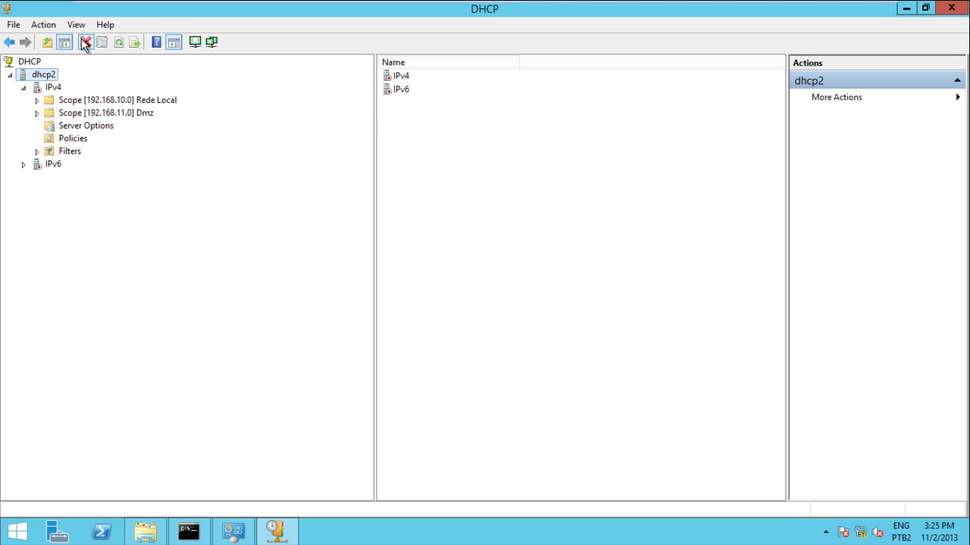
# Expand the Rede Local and Dmz scopes and review reservations, options, policies and the 192.168.10.41 lease.
pyautogui.doubleClick(120, 100)
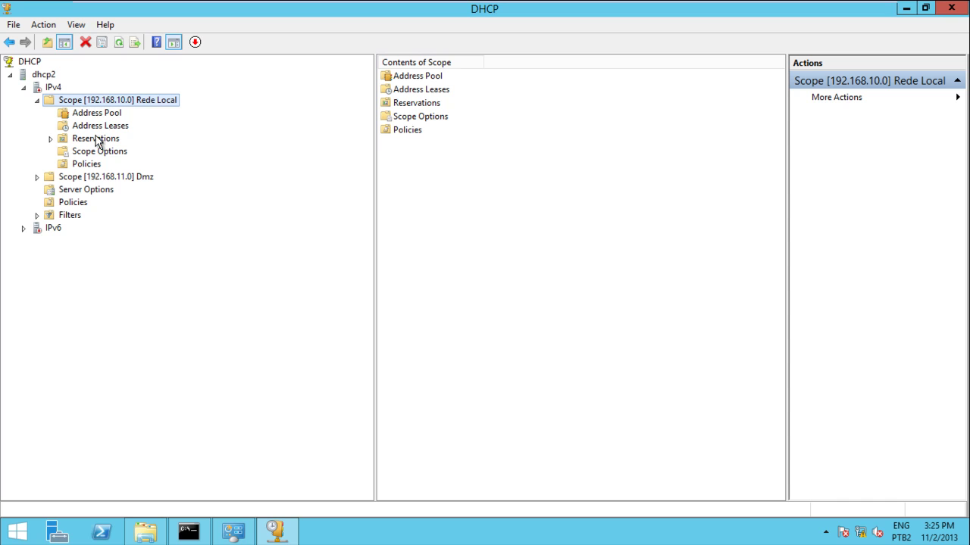
pyautogui.click(97, 142)
pyautogui.click(92, 153)
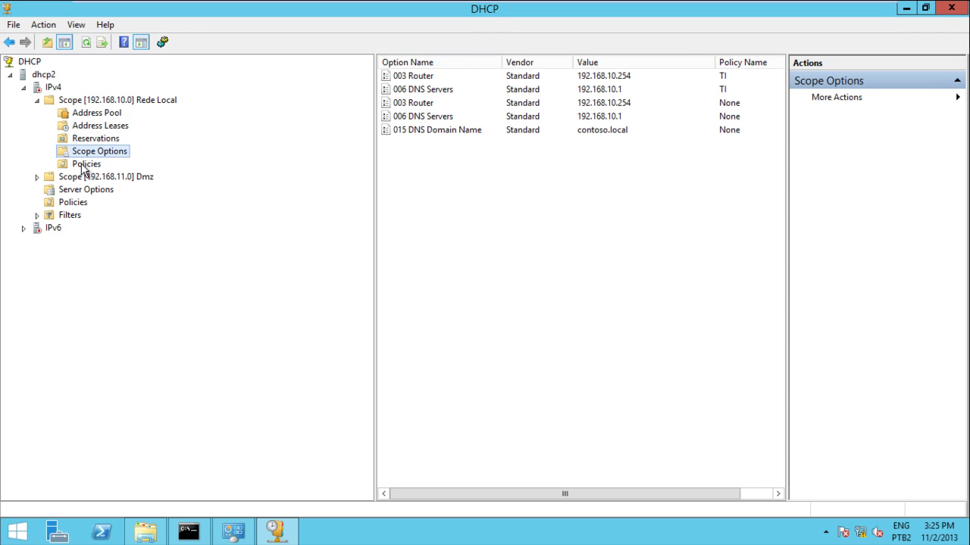
pyautogui.click(84, 167)
pyautogui.doubleClick(66, 178)
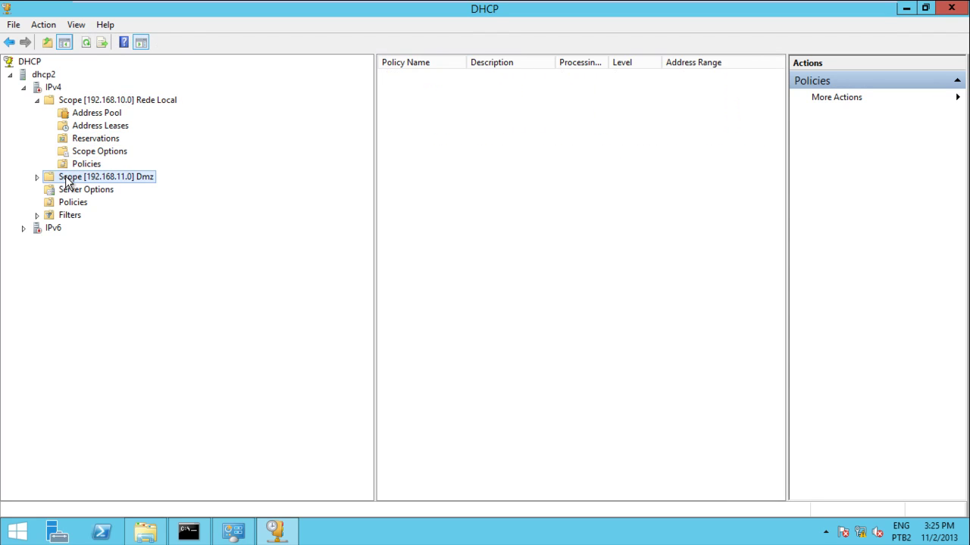
pyautogui.click(86, 203)
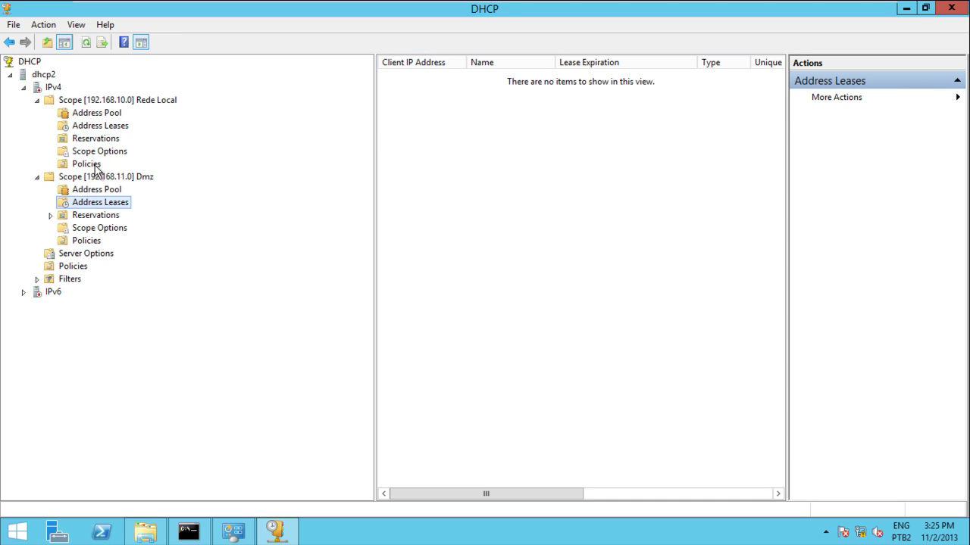
pyautogui.click(97, 128)
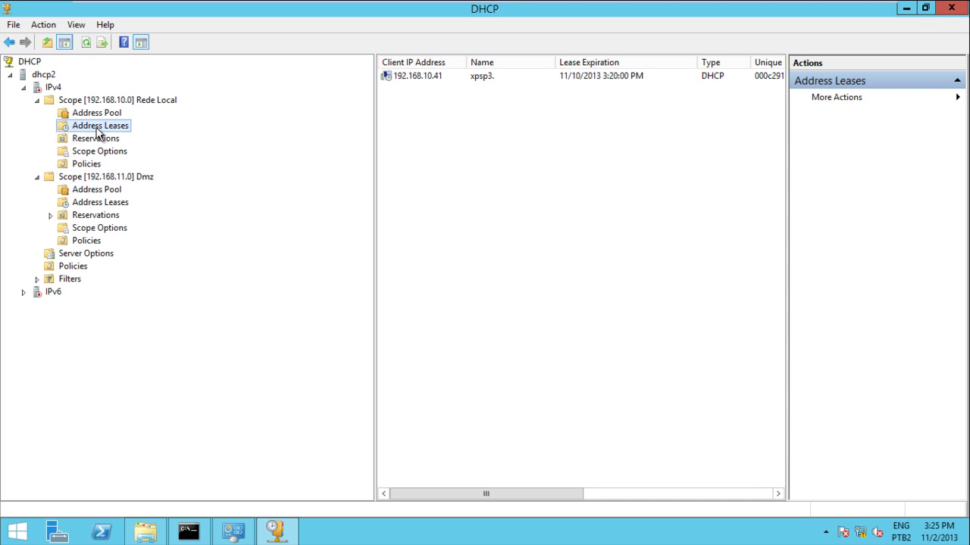
pyautogui.click(418, 77)
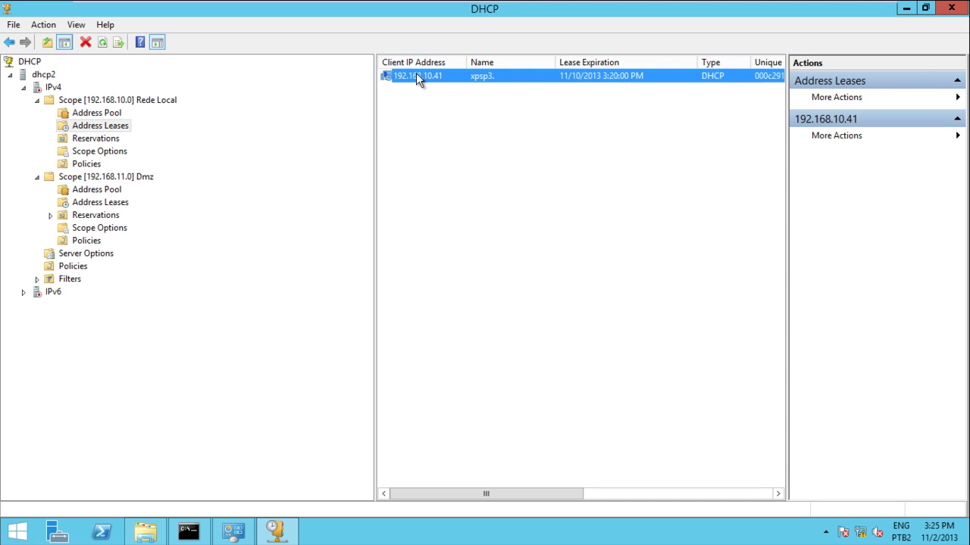
# Compare server policies, the Rede Local options and TI policy, and the Dmz reservations and policies.
pyautogui.click(72, 268)
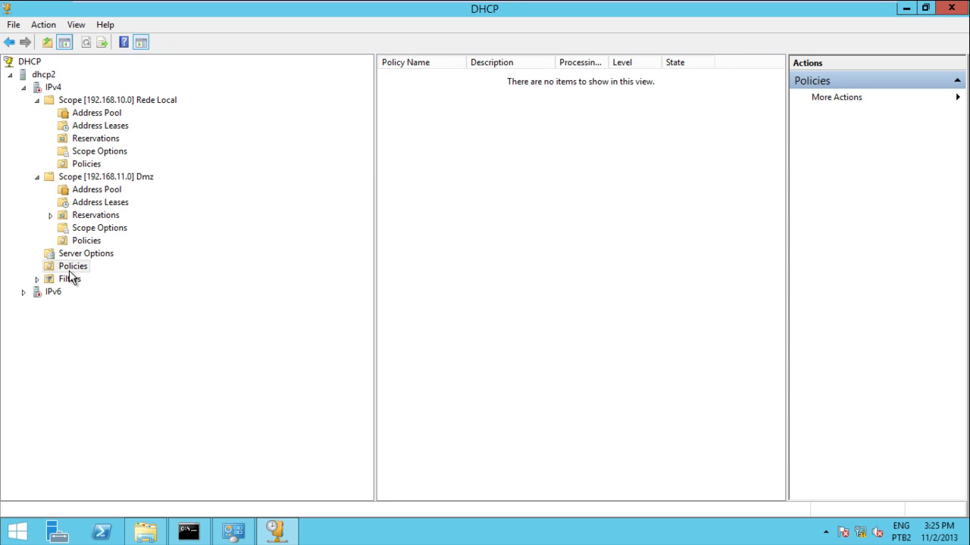
pyautogui.click(87, 154)
pyautogui.click(88, 165)
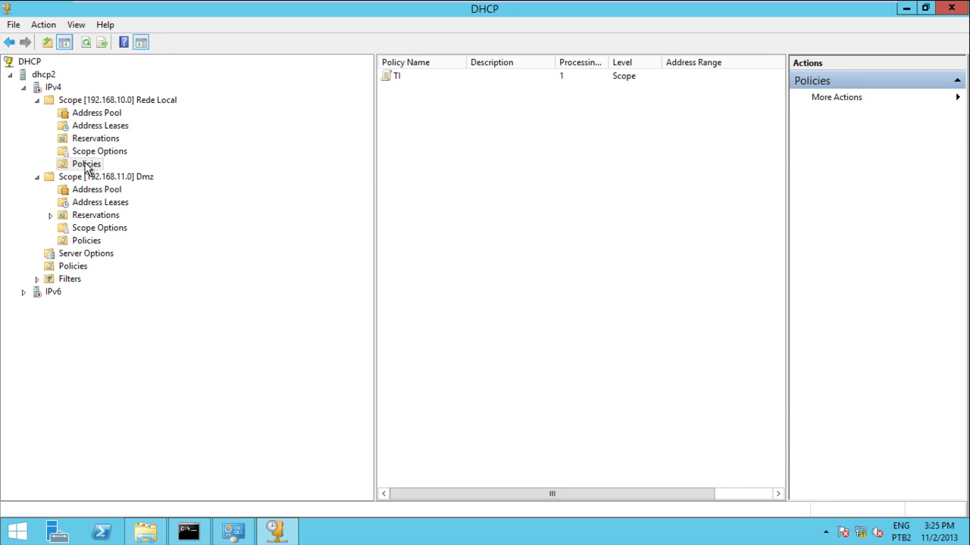
pyautogui.click(90, 154)
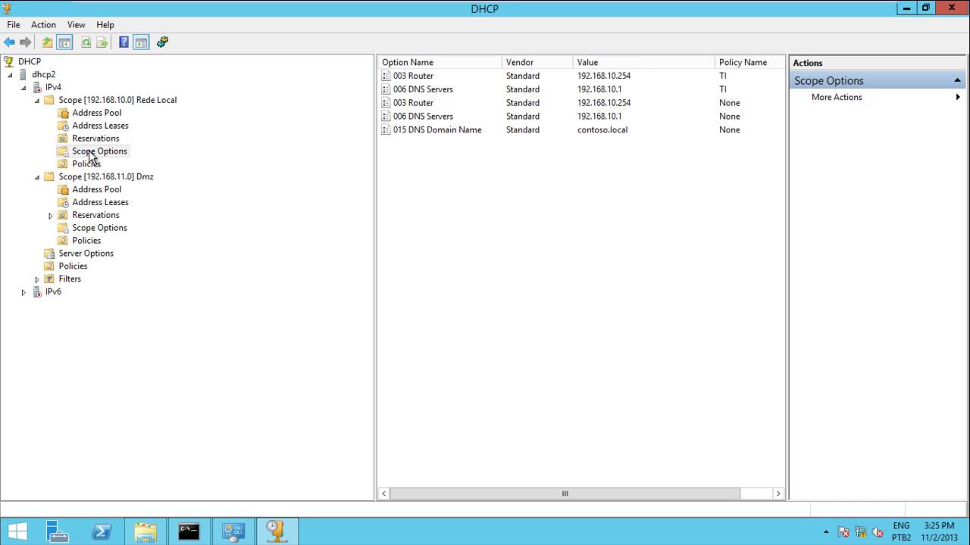
pyautogui.click(87, 218)
pyautogui.click(87, 241)
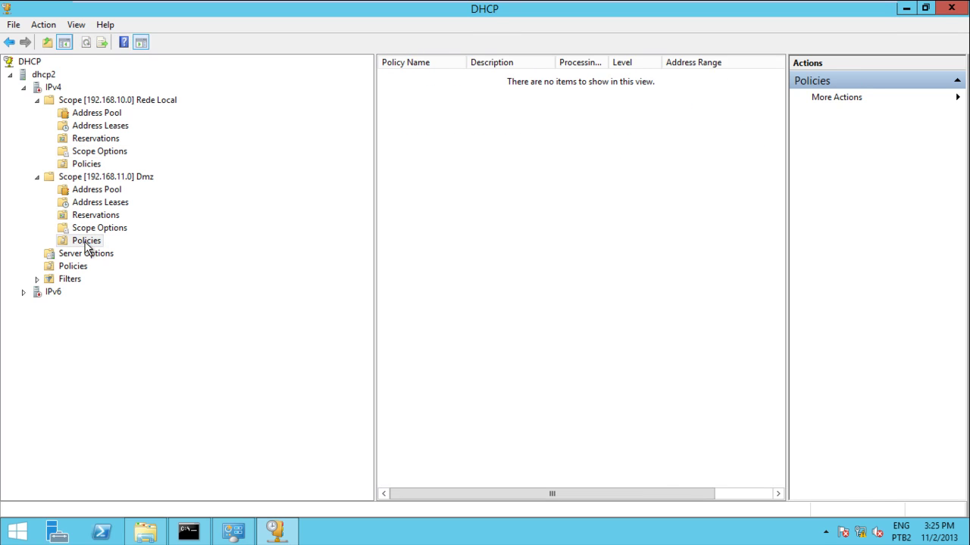
pyautogui.click(90, 164)
pyautogui.click(100, 151)
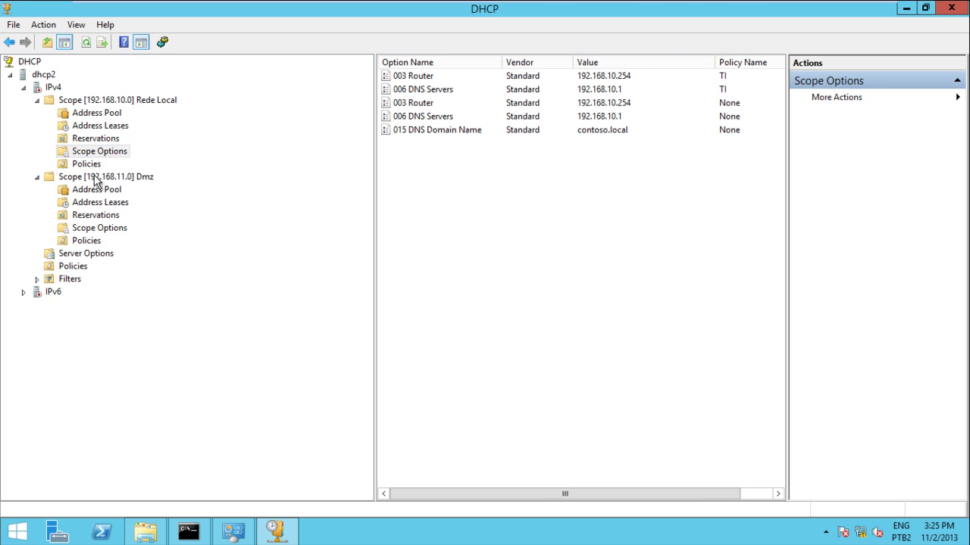
# Check Server Options and server policies, expand Filters to show Allow and Deny, then revisit Rede Local.
pyautogui.click(81, 253)
pyautogui.click(74, 269)
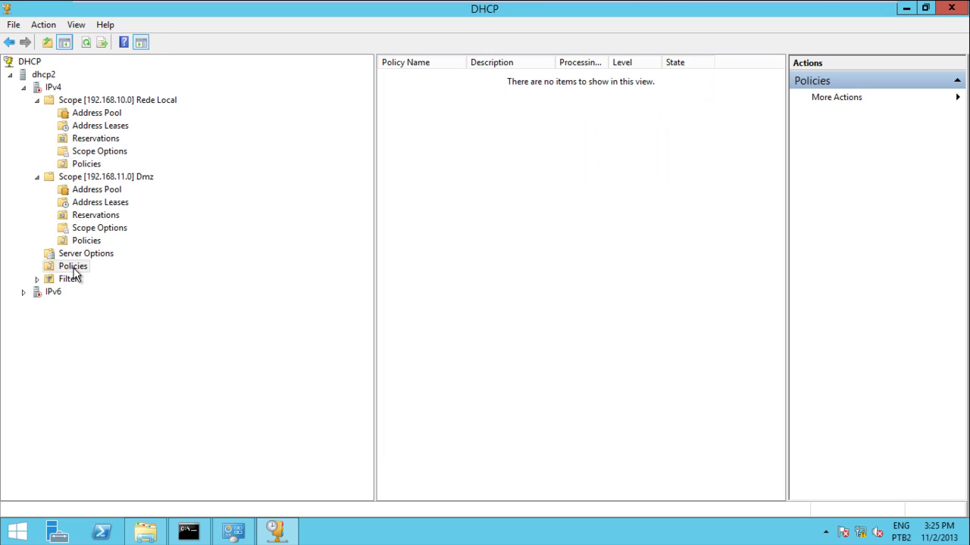
pyautogui.click(72, 258)
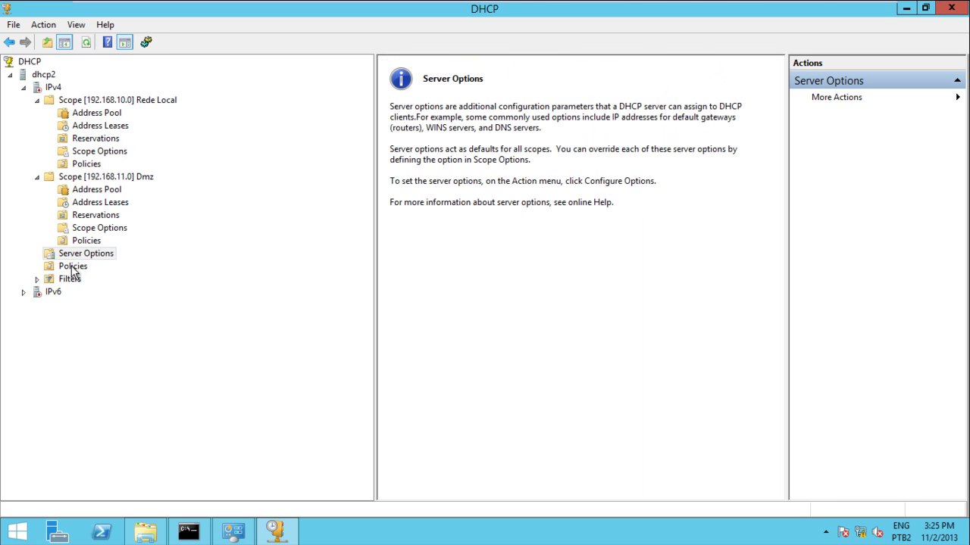
pyautogui.click(66, 268)
pyautogui.click(68, 257)
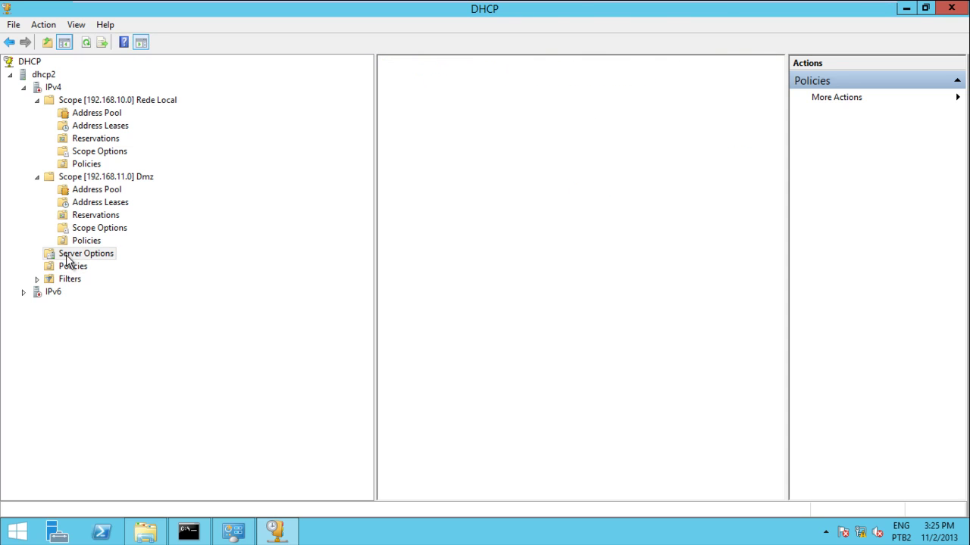
pyautogui.click(73, 268)
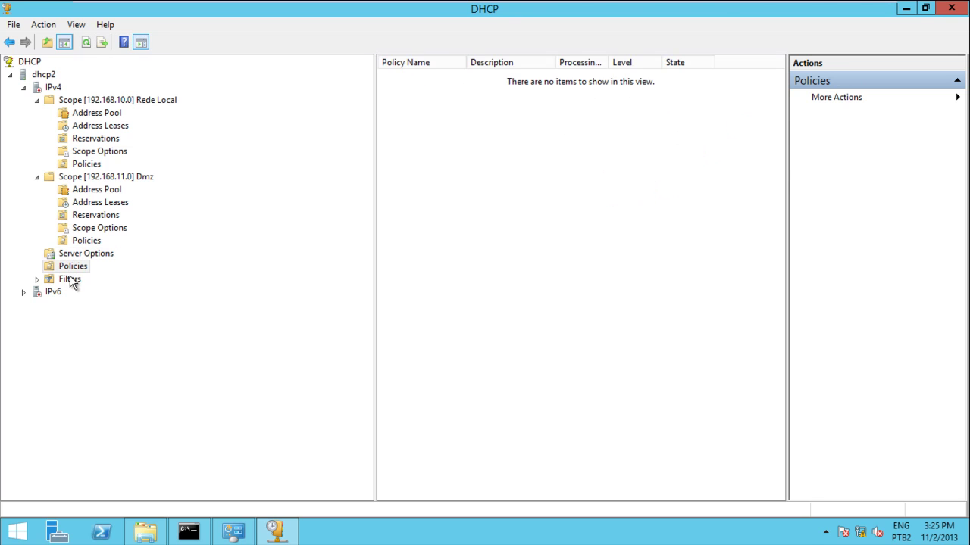
pyautogui.doubleClick(70, 280)
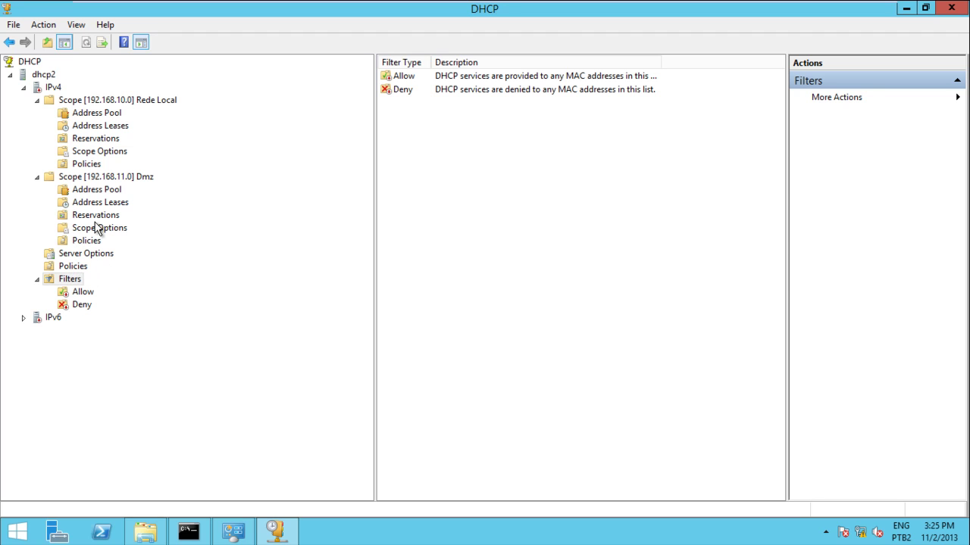
pyautogui.click(87, 165)
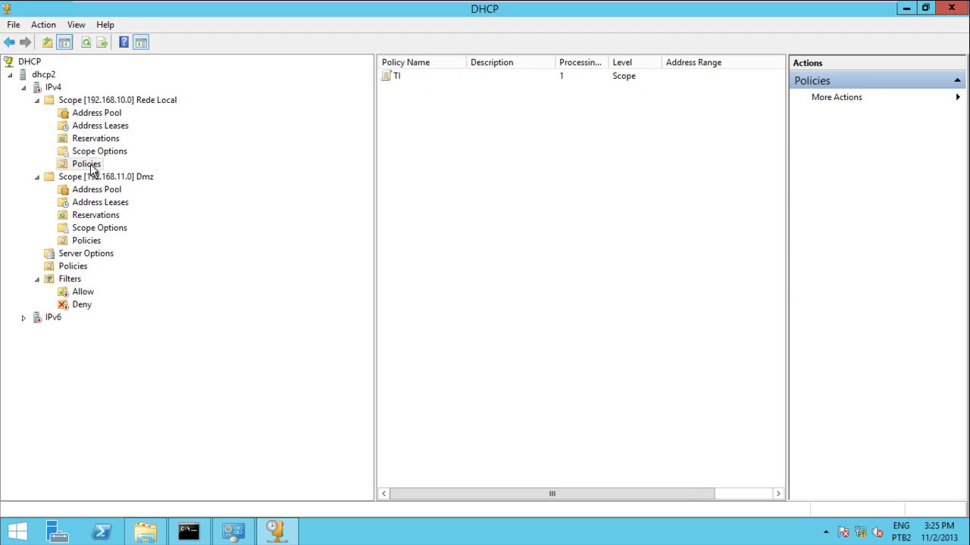
pyautogui.click(96, 140)
pyautogui.click(100, 127)
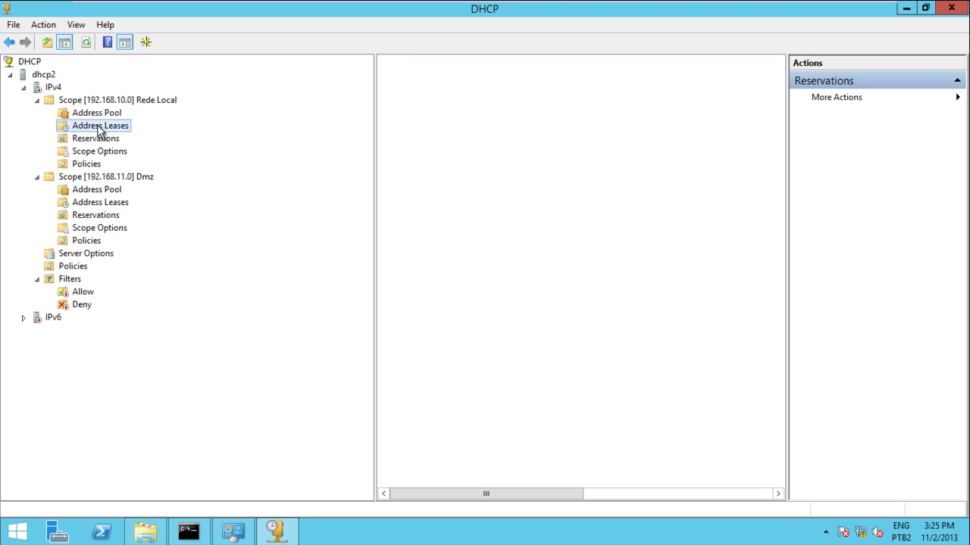
pyautogui.click(52, 87)
pyautogui.rightClick(53, 89)
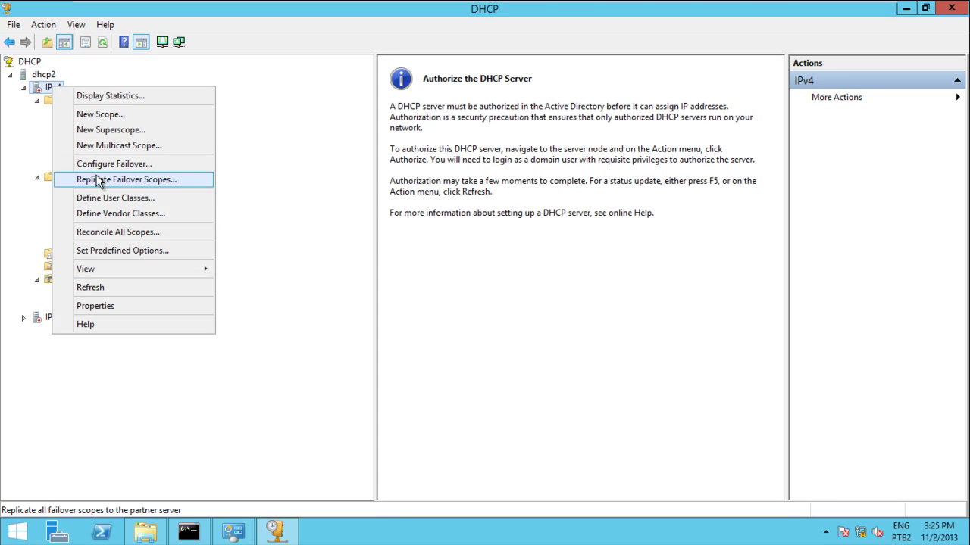
pyautogui.click(110, 203)
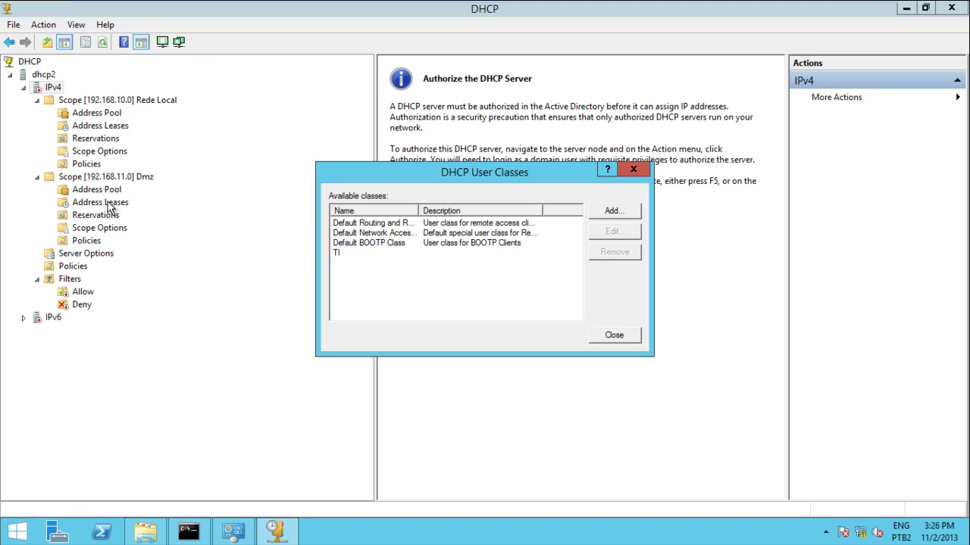
pyautogui.click(337, 253)
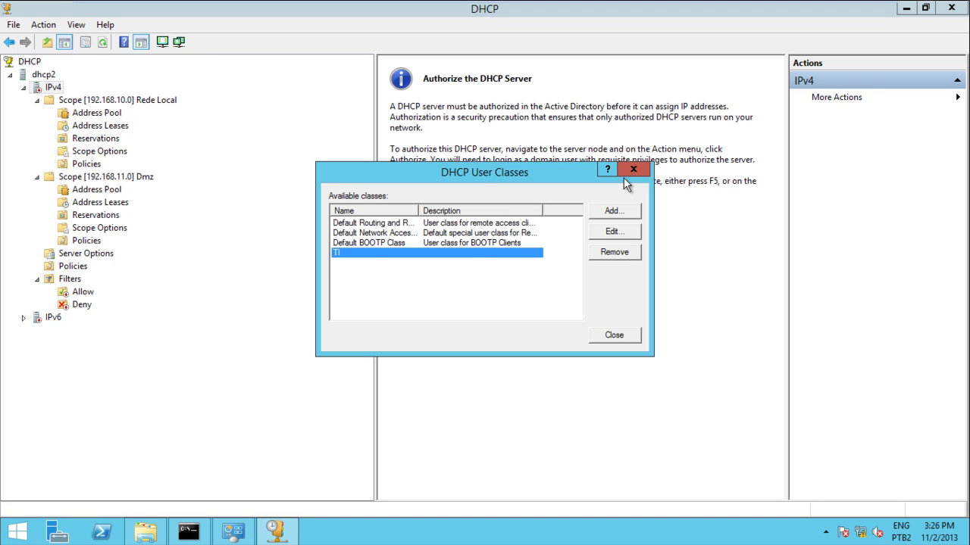
pyautogui.click(631, 170)
pyautogui.click(81, 127)
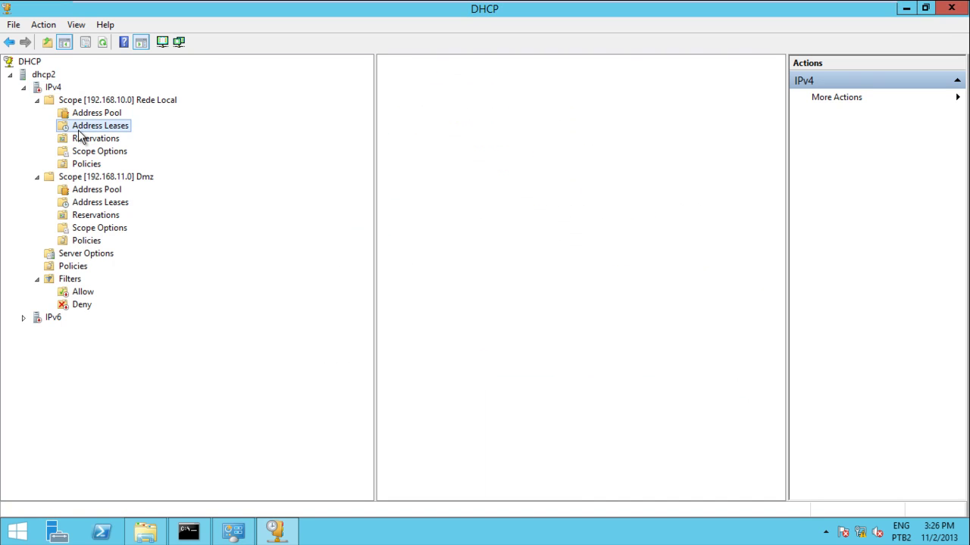
# Check the imported HPL2200 entry in IPv4's vendor classes, then select the Rede Local scope.
pyautogui.rightClick(58, 87)
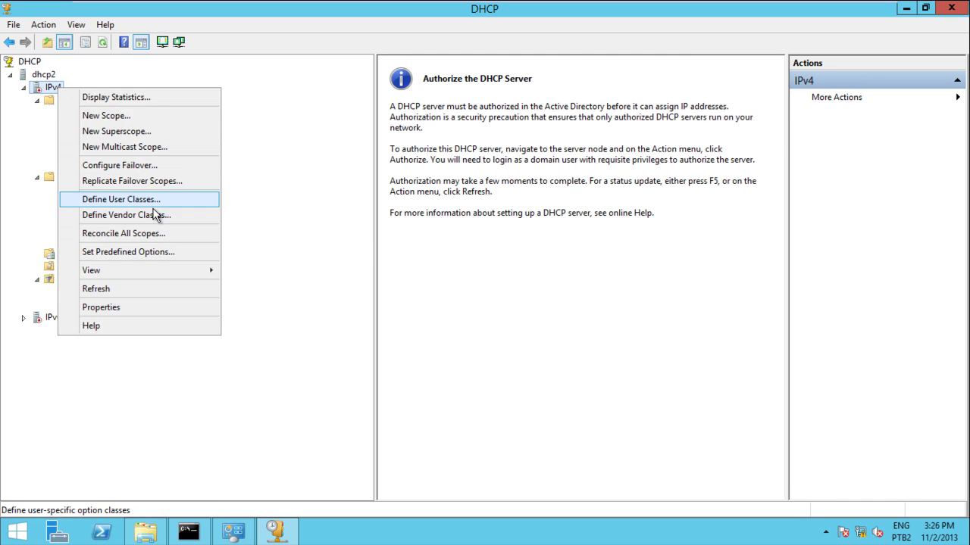
pyautogui.click(150, 215)
pyautogui.click(356, 253)
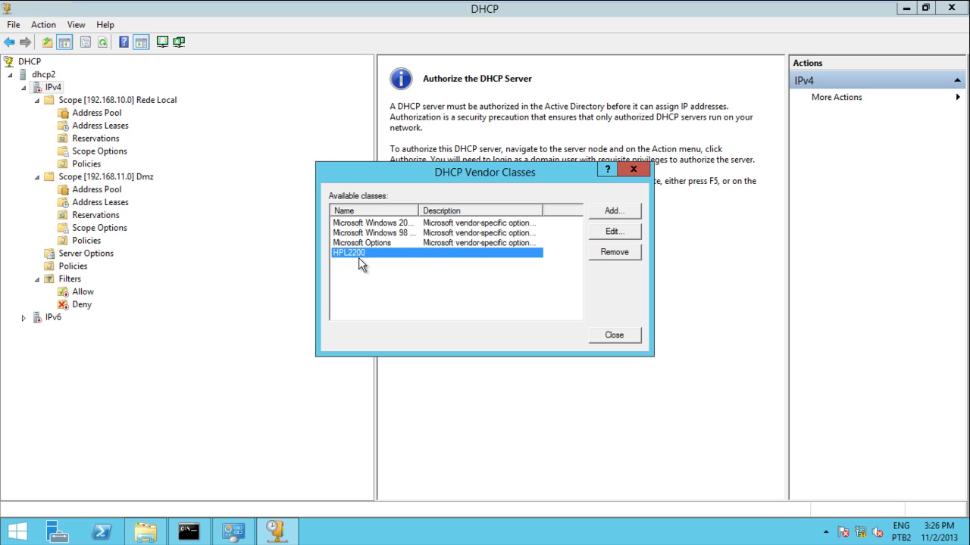
pyautogui.click(633, 169)
pyautogui.click(118, 102)
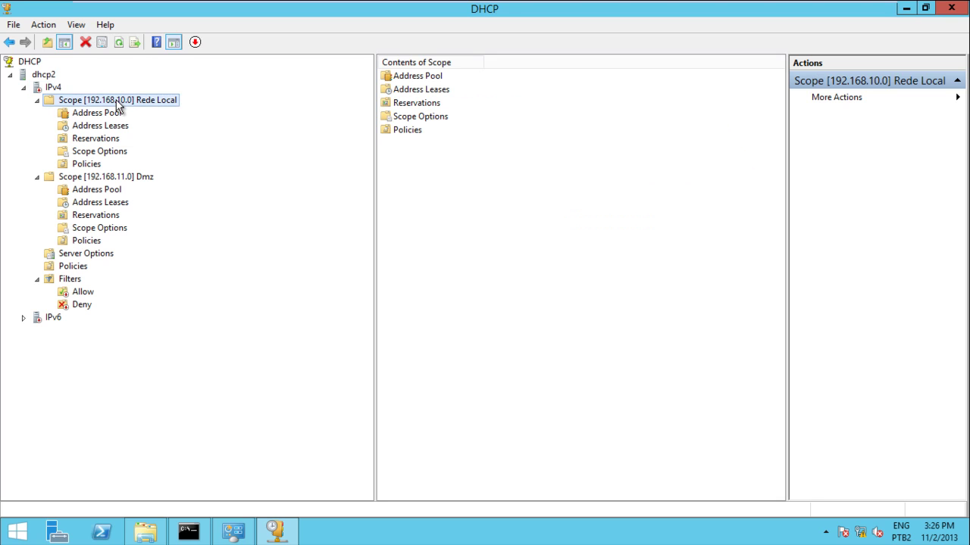
# Show xpsp3's 192.168.10.41 lease under Rede Local, then minimize the virtual machine to the presentation.
pyautogui.click(99, 116)
pyautogui.click(97, 128)
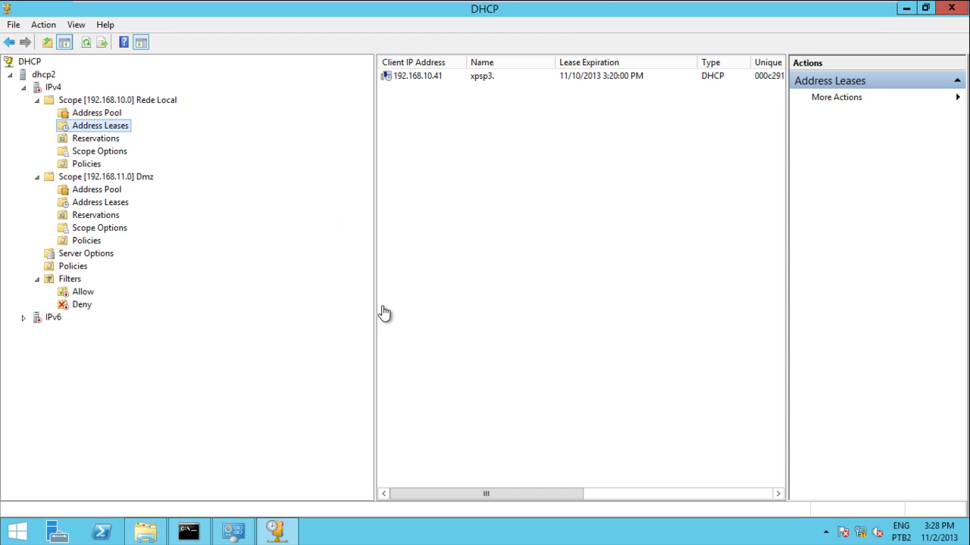
pyautogui.moveTo(606, 6)
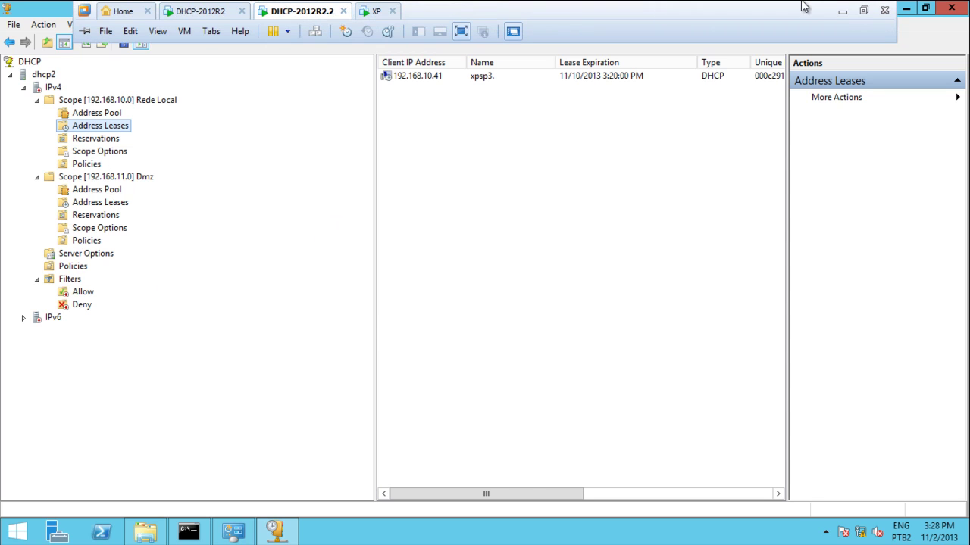
pyautogui.click(841, 11)
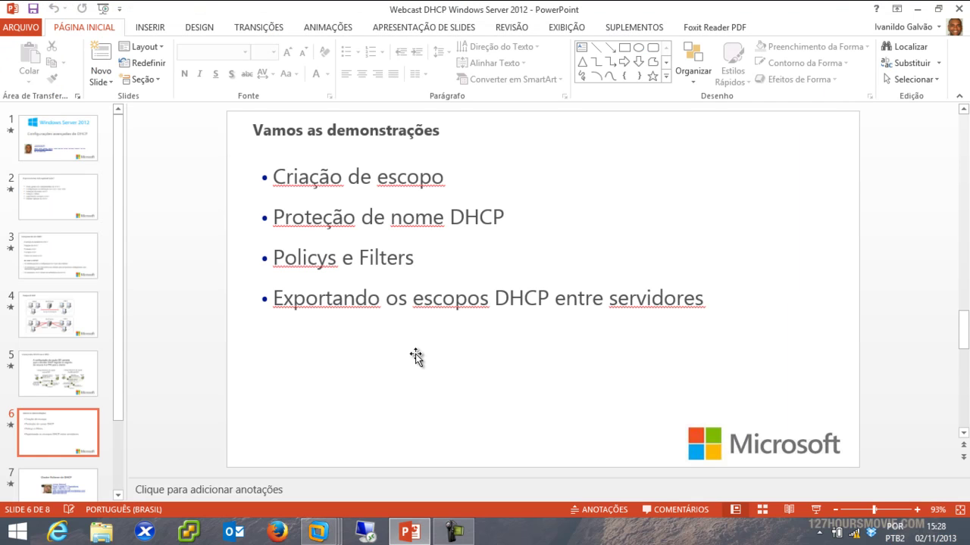